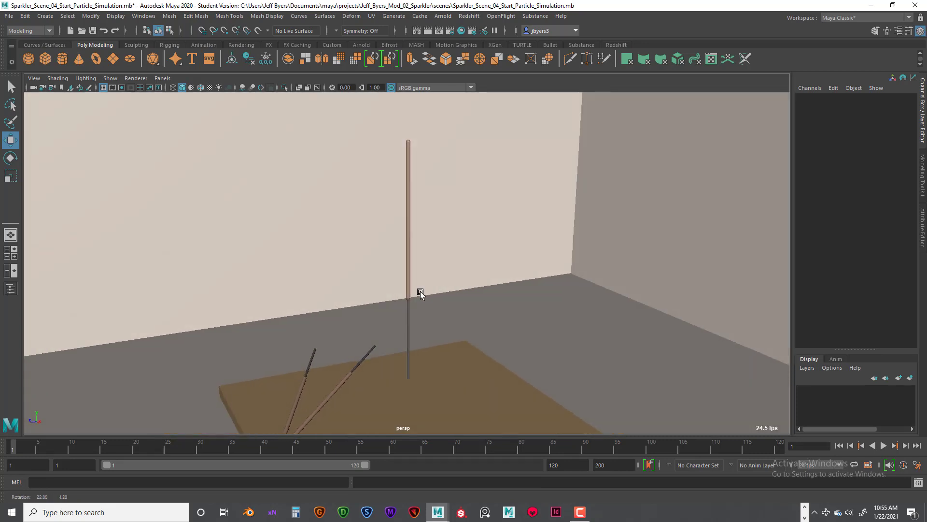
# Switch the active menu set from Modeling to FX.
pyautogui.scroll(5, 429, 296)
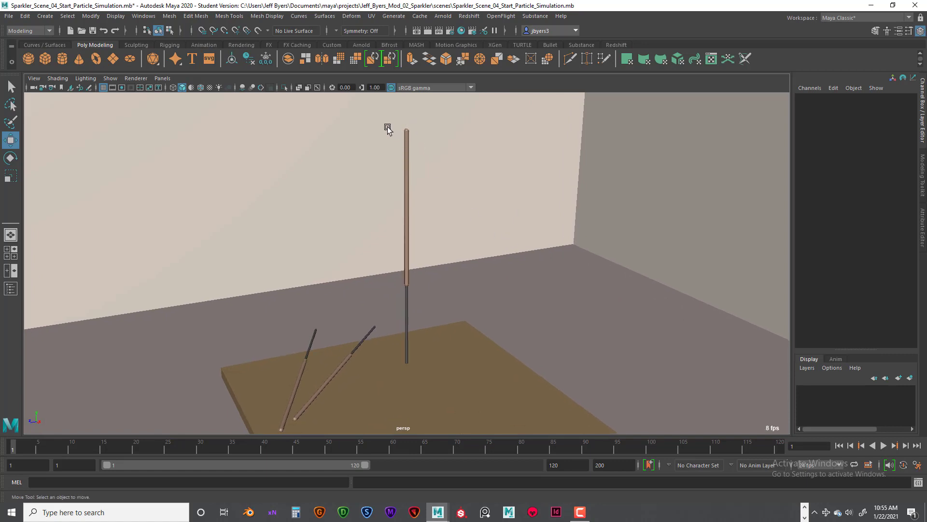
pyautogui.keyDown('alt'); pyautogui.moveTo(478, 169); pyautogui.dragTo(482, 206); pyautogui.keyUp('alt')
pyautogui.press('space')
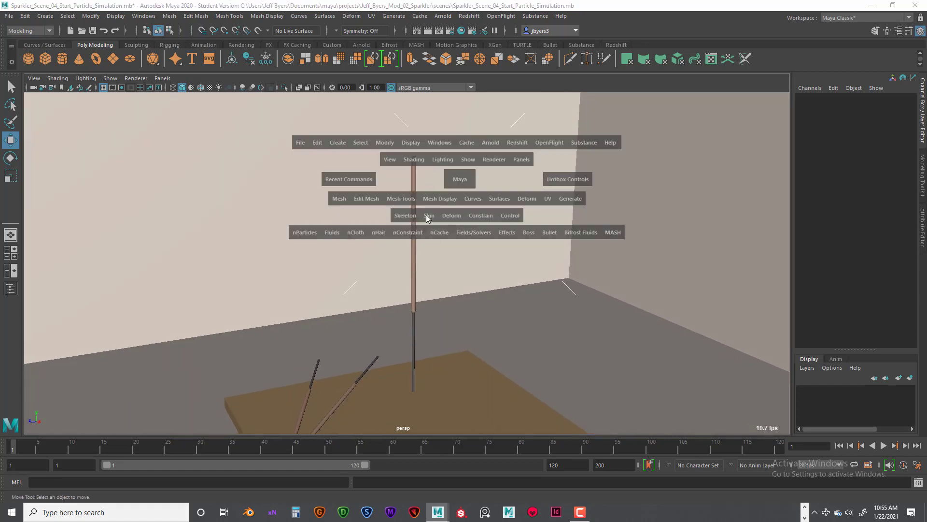
pyautogui.click(299, 232)
pyautogui.press('space')
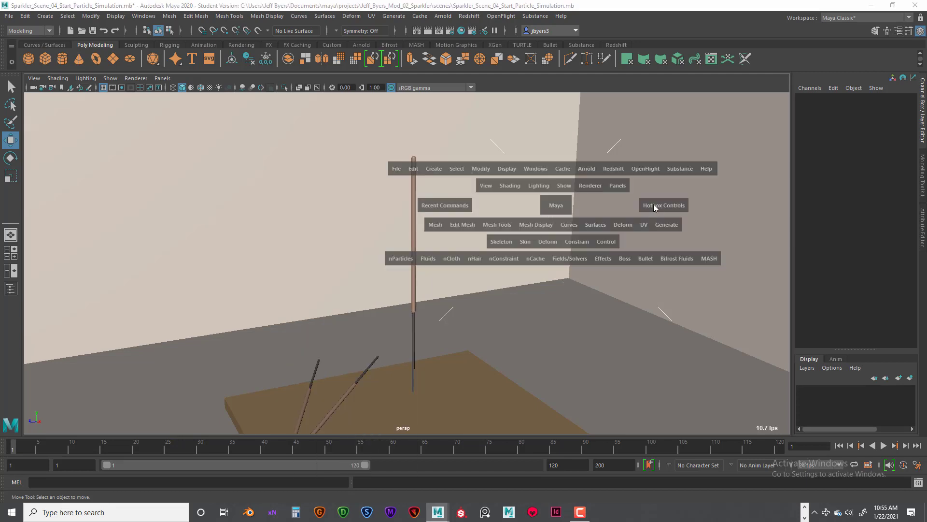
pyautogui.moveTo(653, 203); pyautogui.dragTo(654, 260)
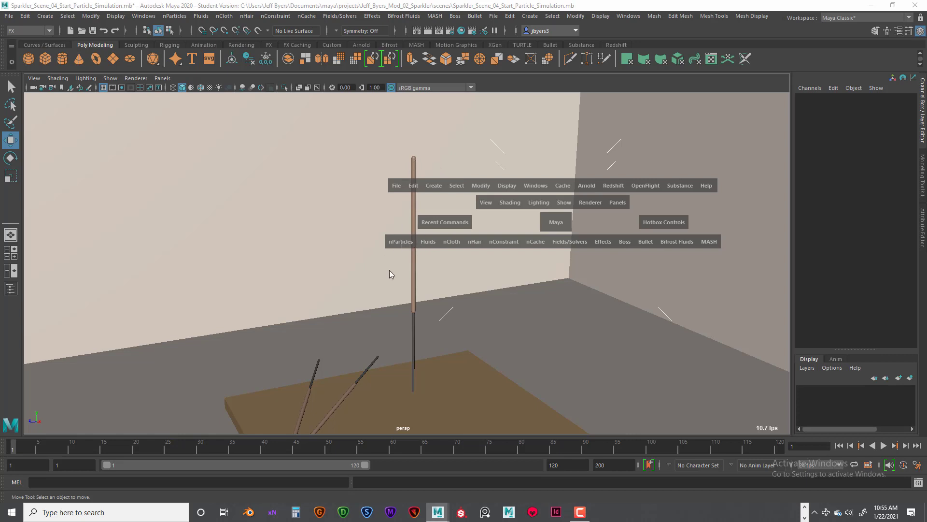
# Create a legacy particle emitter of type Omni with a rate of 100 particles per second and a speed of 1.
pyautogui.click(401, 244)
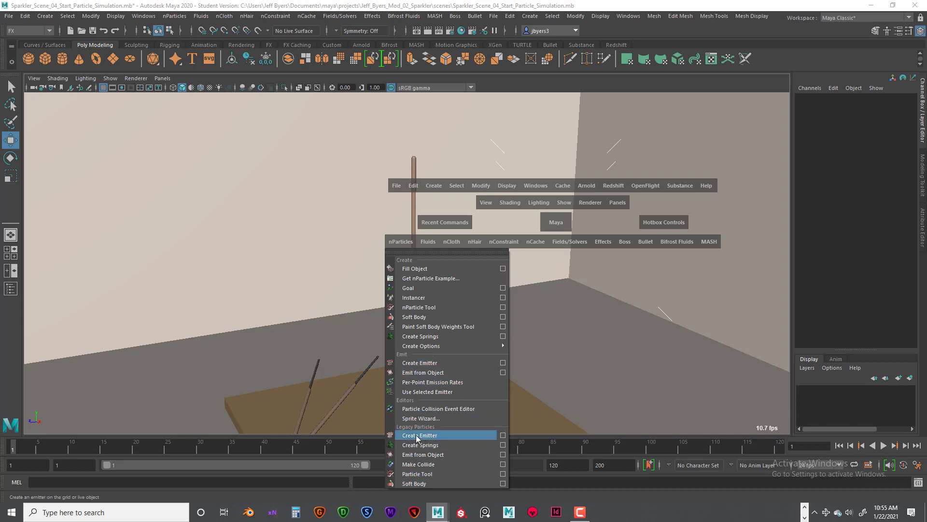
pyautogui.click(504, 436)
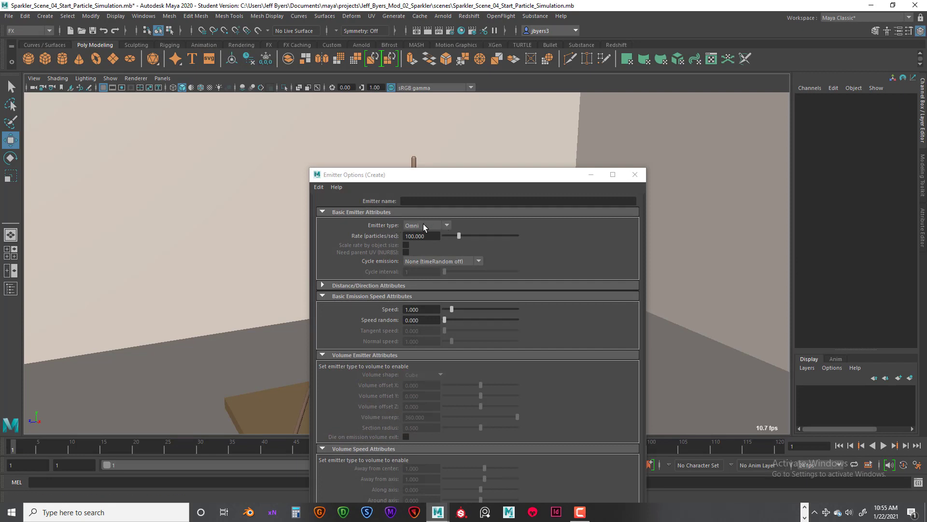
pyautogui.click(447, 224)
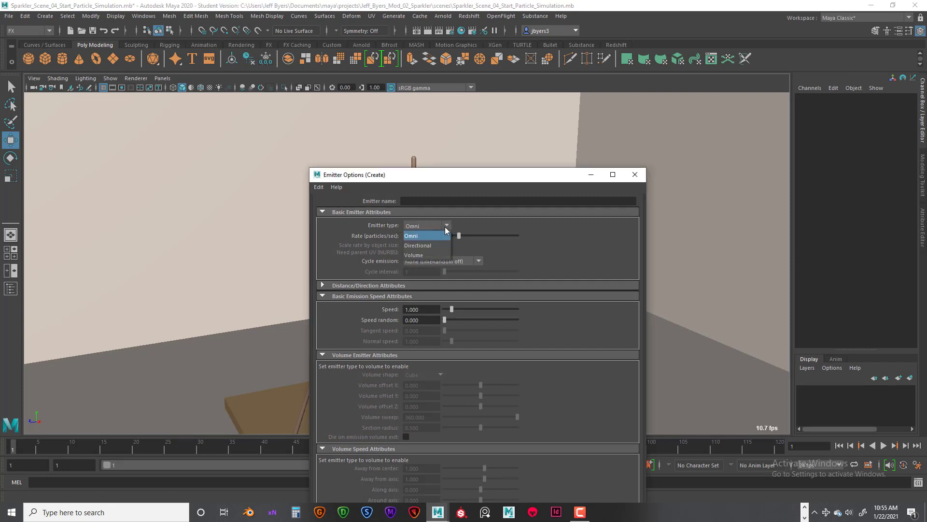
pyautogui.click(421, 236)
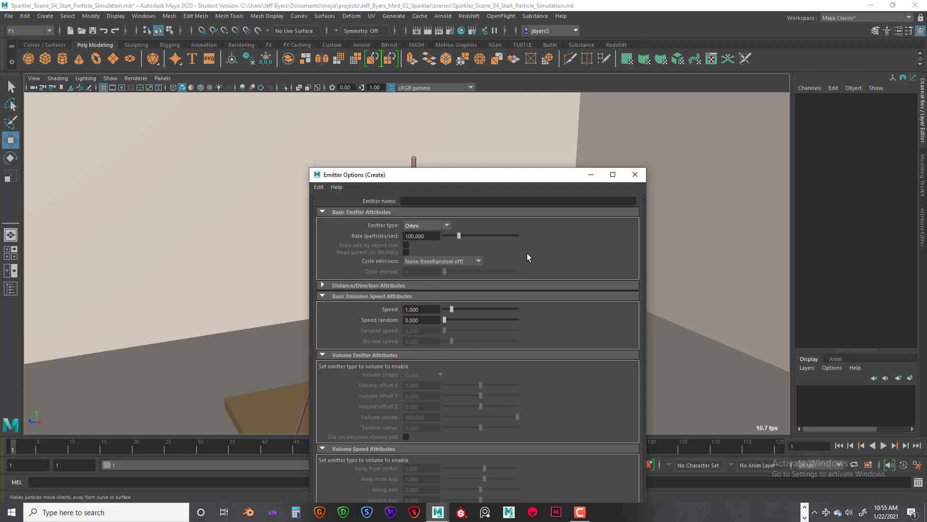
pyautogui.moveTo(504, 178); pyautogui.dragTo(535, 107)
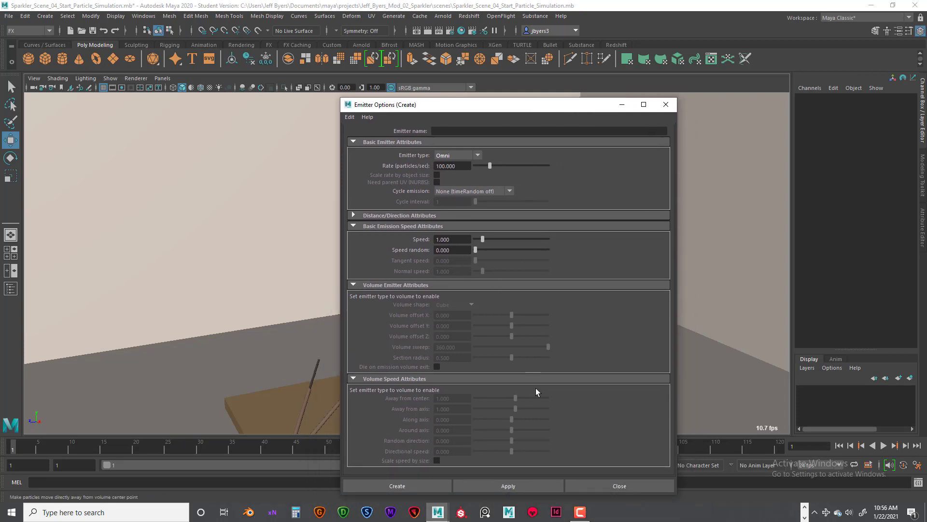
pyautogui.click(428, 483)
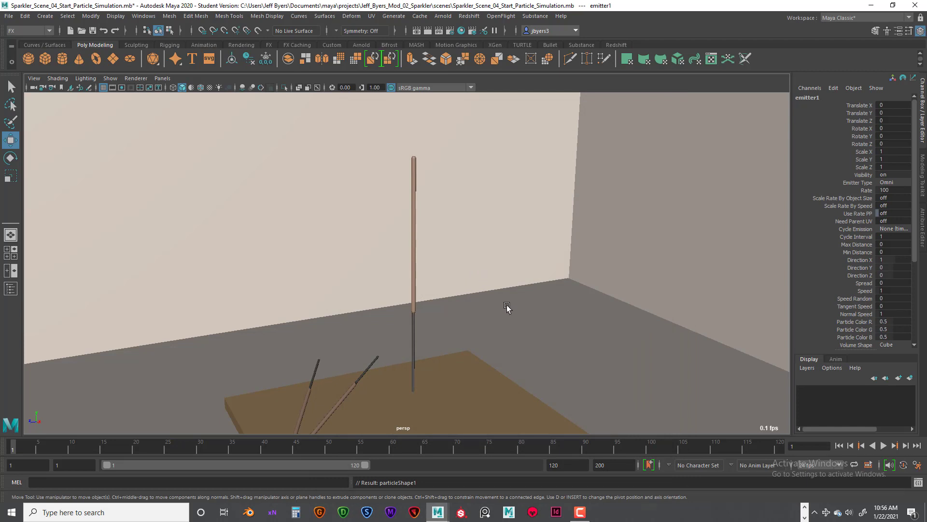
# Raise the emitter to the tip of the upright sparkler, at about 6.58 in Translate Y.
pyautogui.moveTo(507, 307)
pyautogui.keyDown('alt'); pyautogui.mouseDown()
pyautogui.moveTo(521, 304)
pyautogui.moveTo(510, 311)
pyautogui.mouseUp(); pyautogui.keyUp('alt')
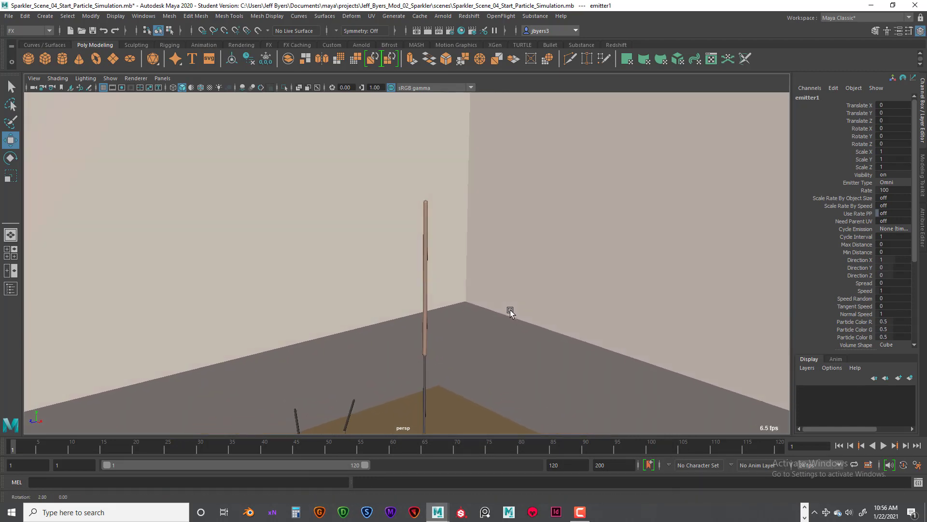
pyautogui.scroll(-3, 510, 310)
pyautogui.keyDown('alt'); pyautogui.moveTo(509, 307); pyautogui.dragTo(469, 232, button='middle'); pyautogui.keyUp('alt')
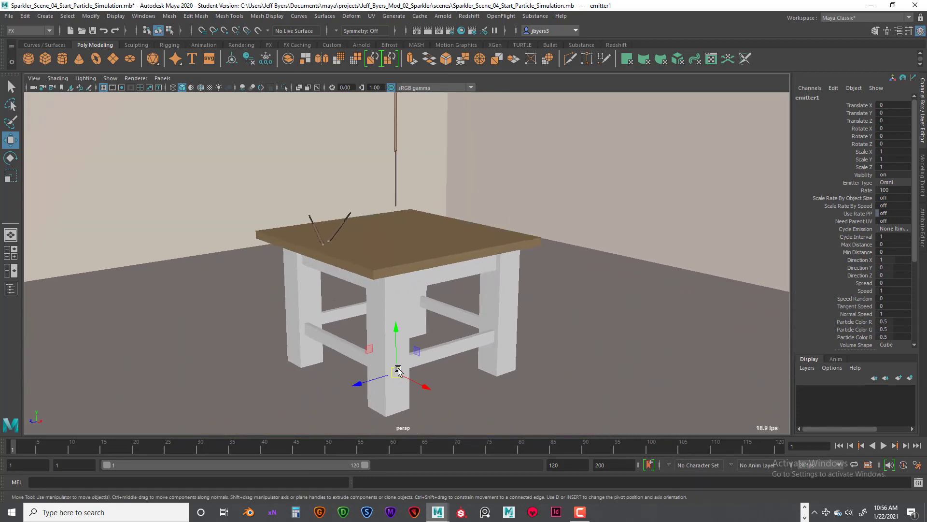
pyautogui.moveTo(399, 333); pyautogui.dragTo(431, 177)
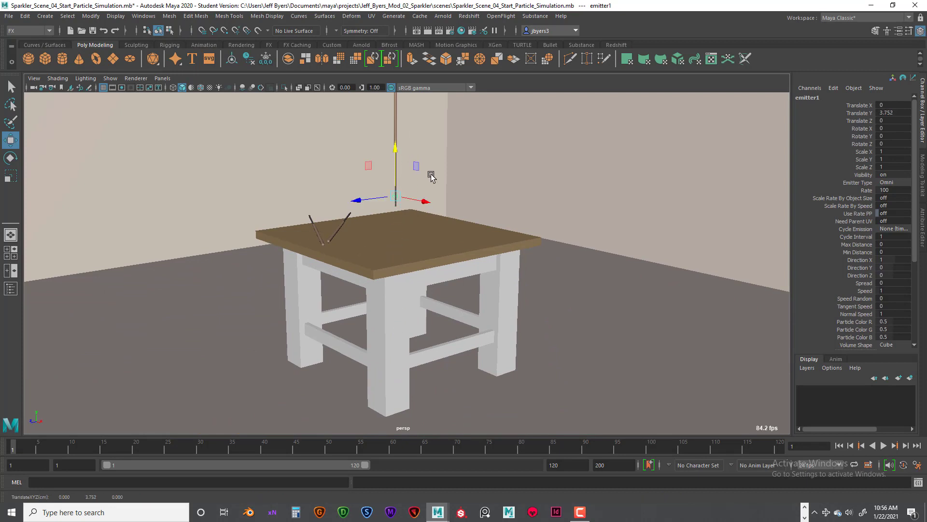
pyautogui.keyDown('alt'); pyautogui.moveTo(431, 174); pyautogui.dragTo(454, 350, button='middle'); pyautogui.keyUp('alt')
pyautogui.moveTo(417, 309); pyautogui.dragTo(412, 163)
# Open the Outliner and move it clear of the sparklers in the viewport.
pyautogui.click(143, 15)
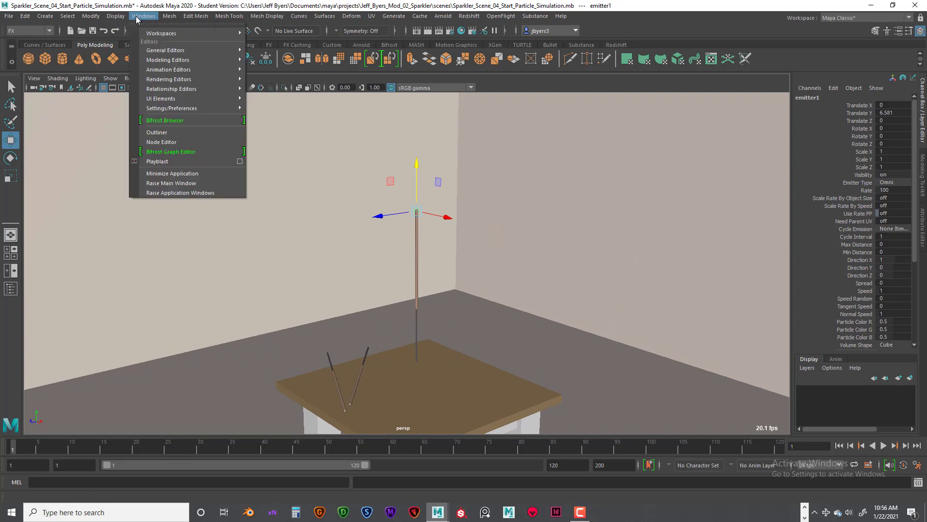
pyautogui.click(159, 134)
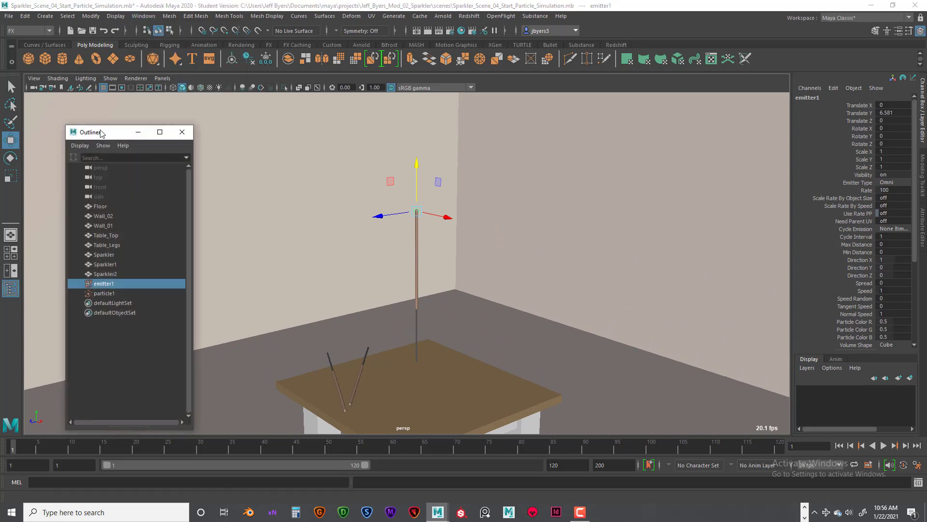
pyautogui.moveTo(99, 134); pyautogui.dragTo(59, 100)
# Go through the scene objects in the Outliner, from the floor and walls to the sparklers, emitter and particle object.
pyautogui.click(61, 182)
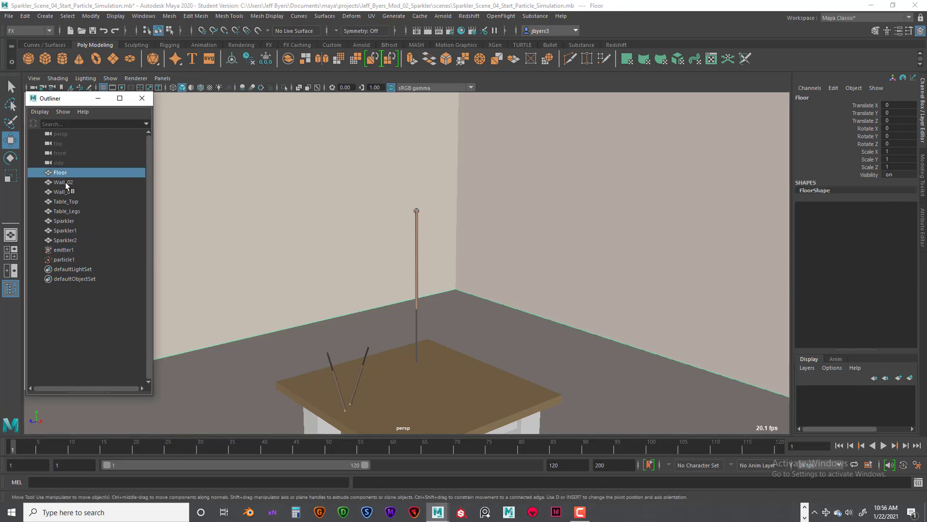
pyautogui.click(68, 192)
pyautogui.click(68, 201)
pyautogui.click(68, 211)
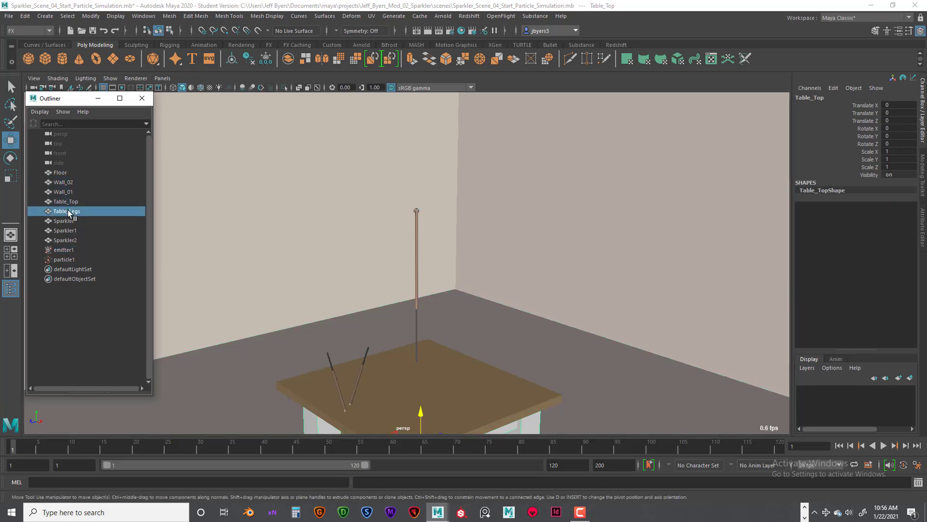
pyautogui.click(68, 221)
pyautogui.click(68, 230)
pyautogui.click(67, 240)
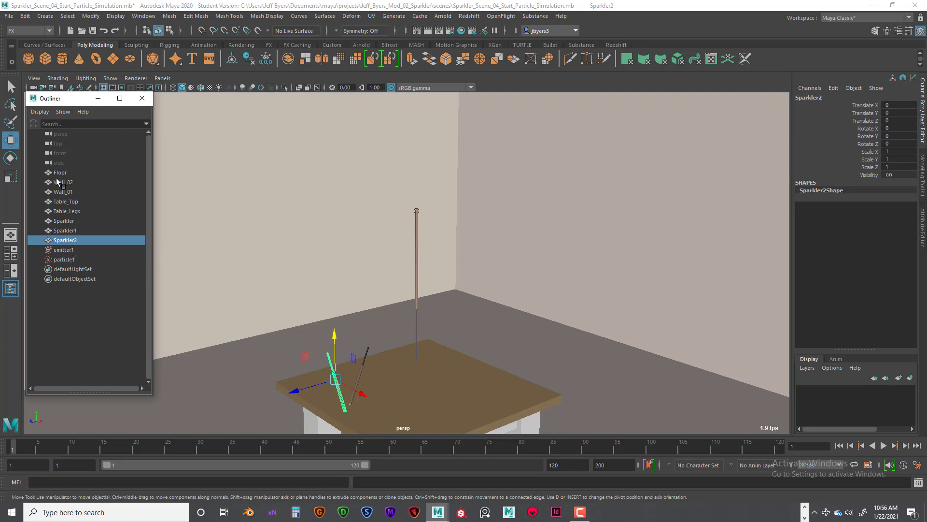
pyautogui.click(64, 250)
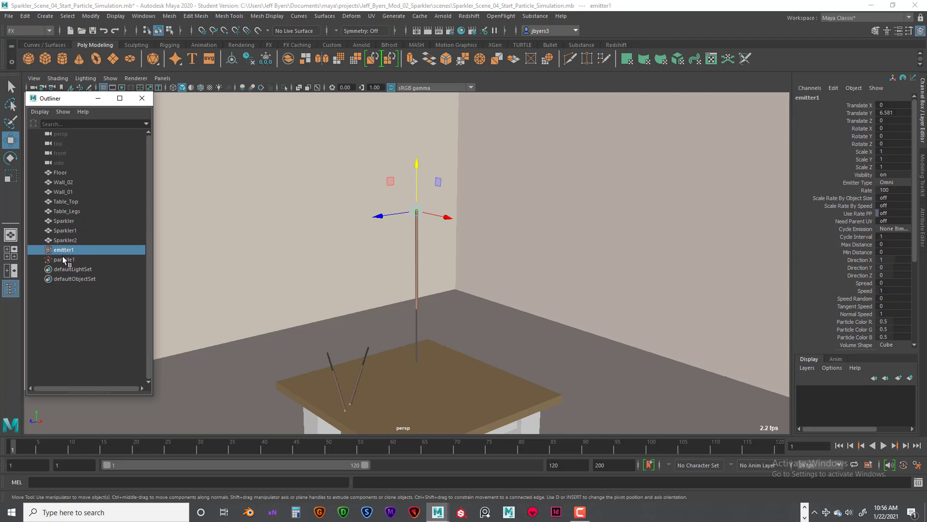
pyautogui.click(63, 260)
pyautogui.click(66, 250)
pyautogui.click(64, 260)
pyautogui.click(63, 250)
# In the front view with wireframe display, center the emitter just above the sparkler's tip, at about X 0.012 and Y 6.628.
pyautogui.press('space')
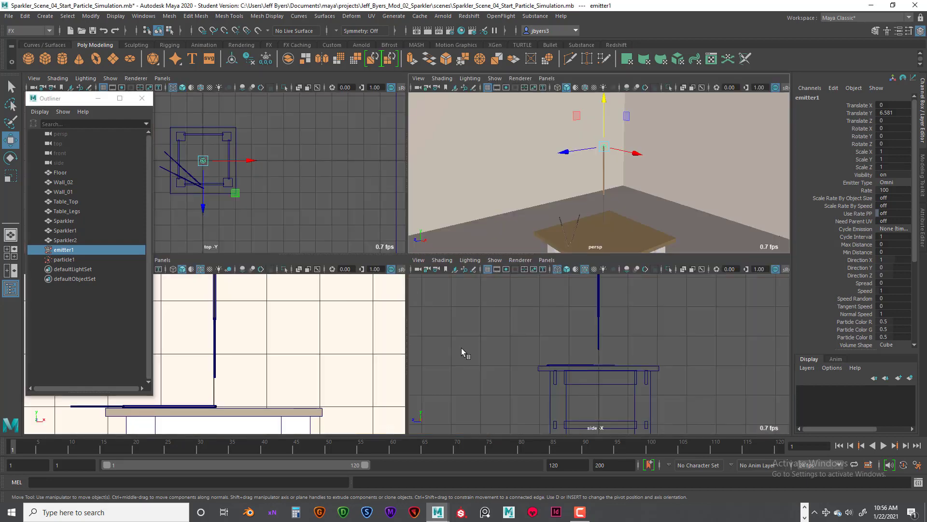
pyautogui.press('space')
pyautogui.scroll(-5, 352, 269)
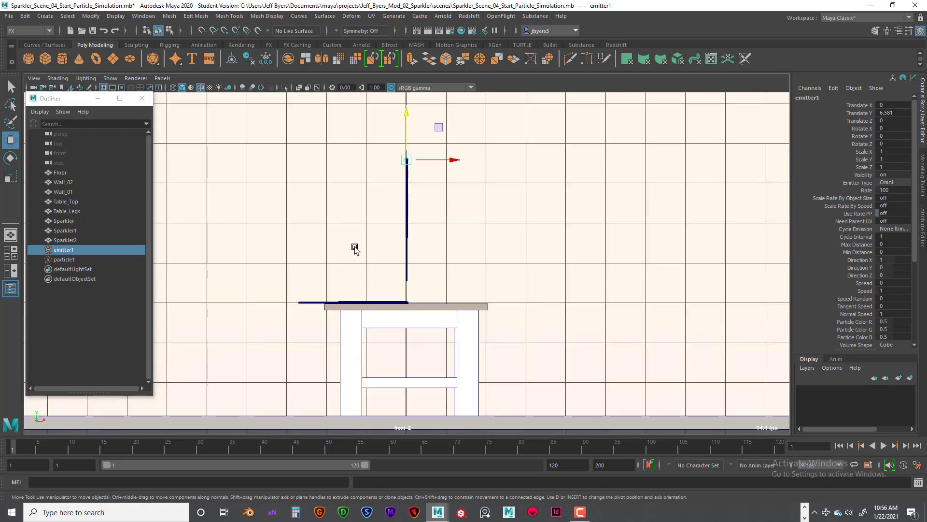
pyautogui.scroll(1, 360, 311)
pyautogui.scroll(5, 360, 312)
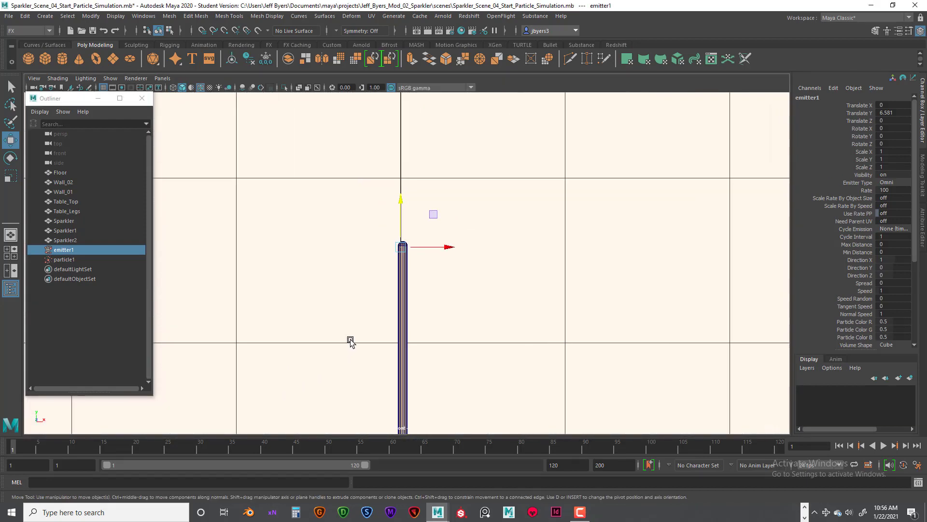
pyautogui.keyDown('alt'); pyautogui.moveTo(336, 295); pyautogui.dragTo(345, 337, button='middle'); pyautogui.keyUp('alt')
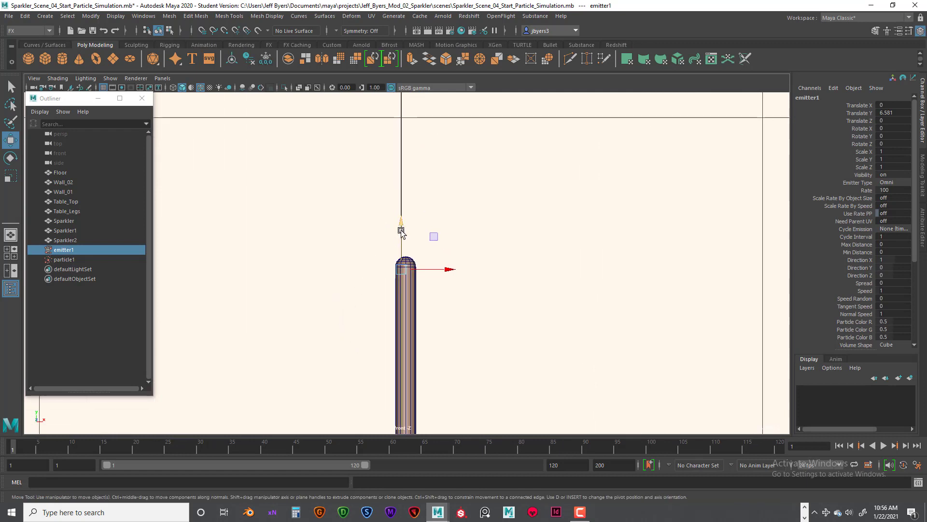
pyautogui.press('4')
pyautogui.moveTo(403, 223); pyautogui.dragTo(407, 210)
pyautogui.moveTo(425, 254); pyautogui.dragTo(430, 253)
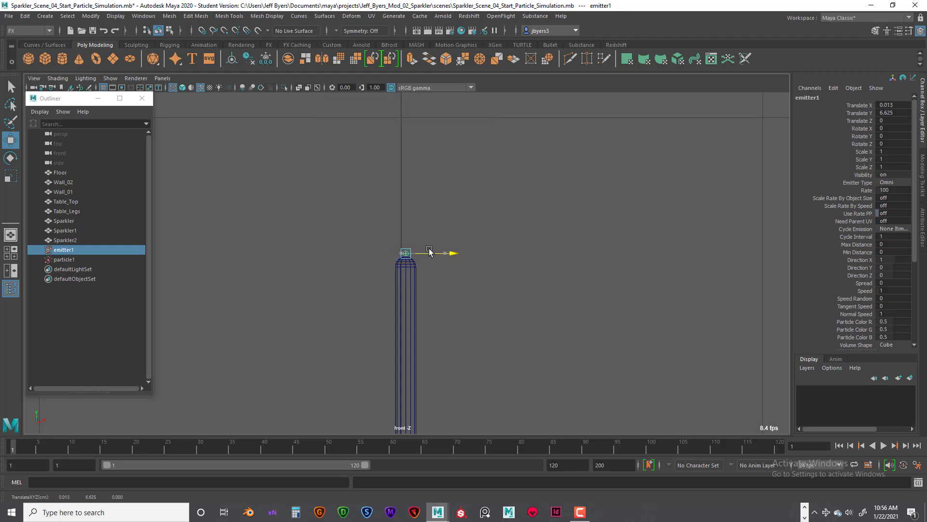
pyautogui.moveTo(406, 211); pyautogui.dragTo(406, 208)
pyautogui.moveTo(431, 253); pyautogui.dragTo(430, 252)
pyautogui.moveTo(407, 213)
pyautogui.mouseDown()
pyautogui.moveTo(405, 197)
pyautogui.moveTo(408, 208)
pyautogui.mouseUp()
# Play the particle simulation, select the emitted particles, stop playback and examine how they spread around the sparkler tip.
pyautogui.click(65, 259)
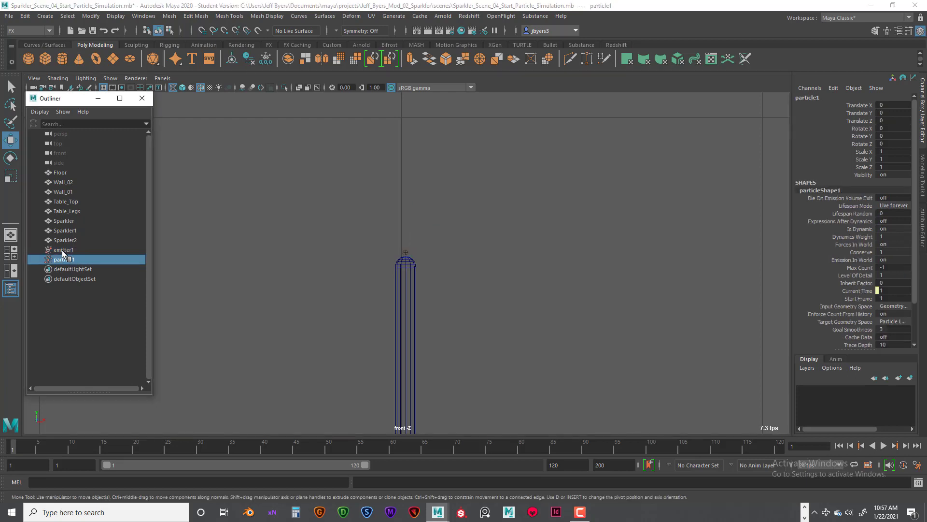
pyautogui.click(62, 250)
pyautogui.click(884, 445)
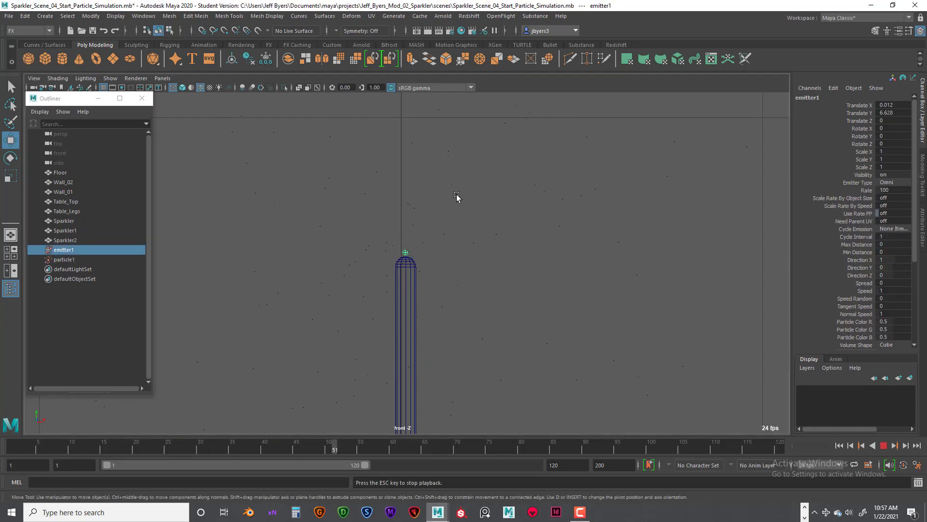
pyautogui.moveTo(461, 193); pyautogui.dragTo(512, 246)
pyautogui.scroll(-12, 571, 307)
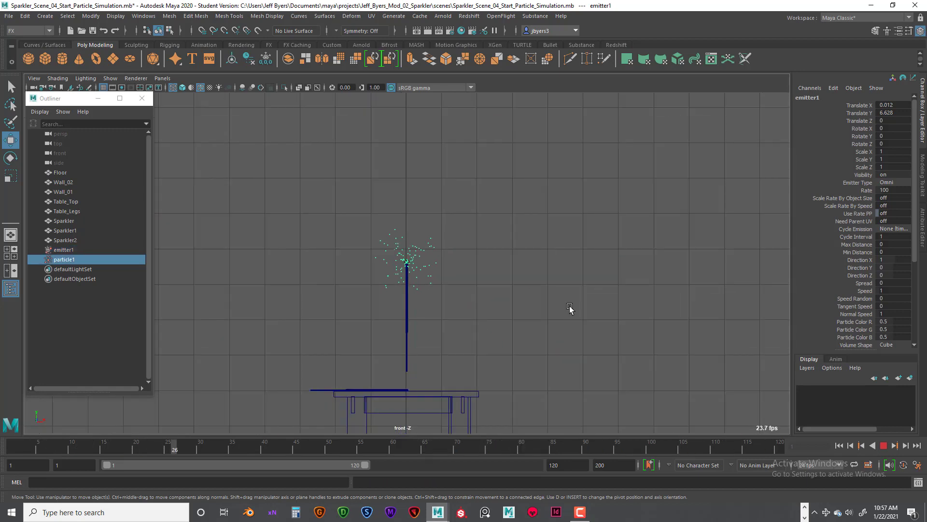
pyautogui.scroll(1, 569, 307)
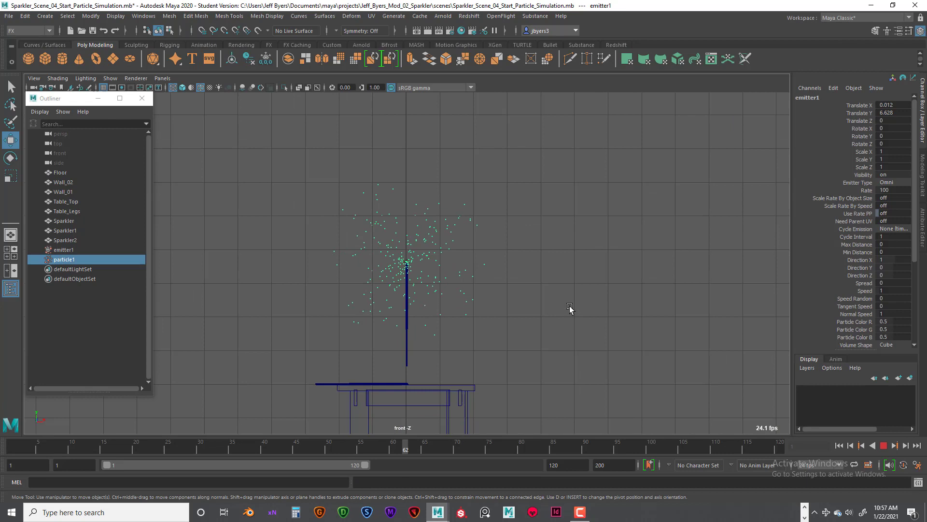
pyautogui.click(883, 445)
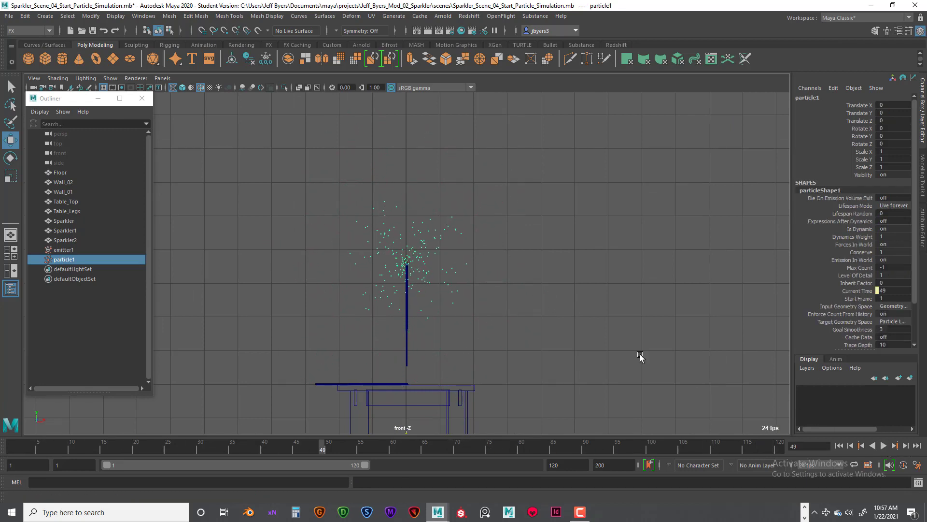
pyautogui.scroll(10, 585, 342)
pyautogui.scroll(5, 584, 341)
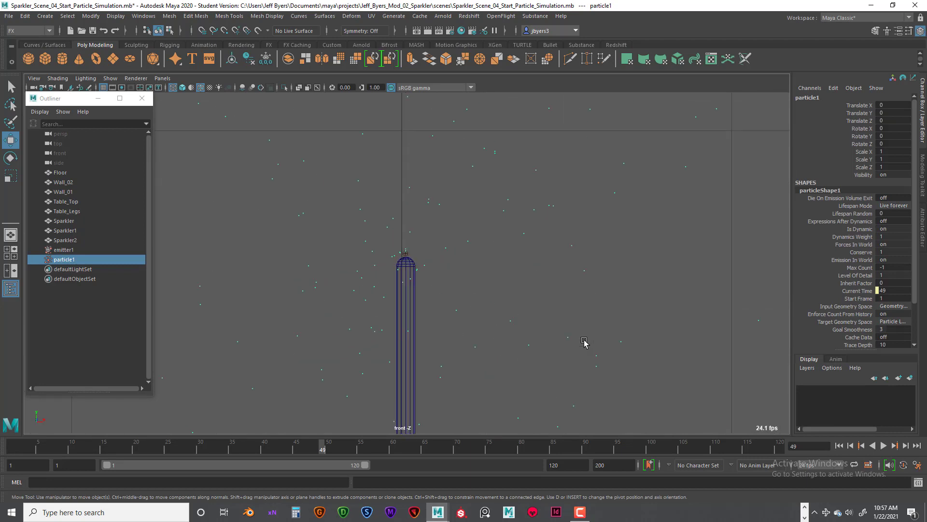
# Replay the particle emission from frame 1, rewind it to the start and select the emitter.
pyautogui.click(850, 445)
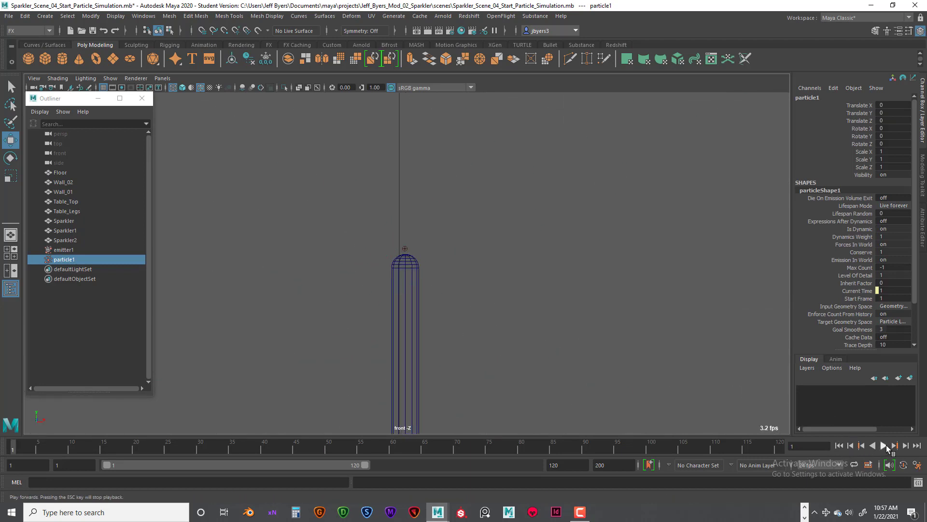
pyautogui.click(884, 445)
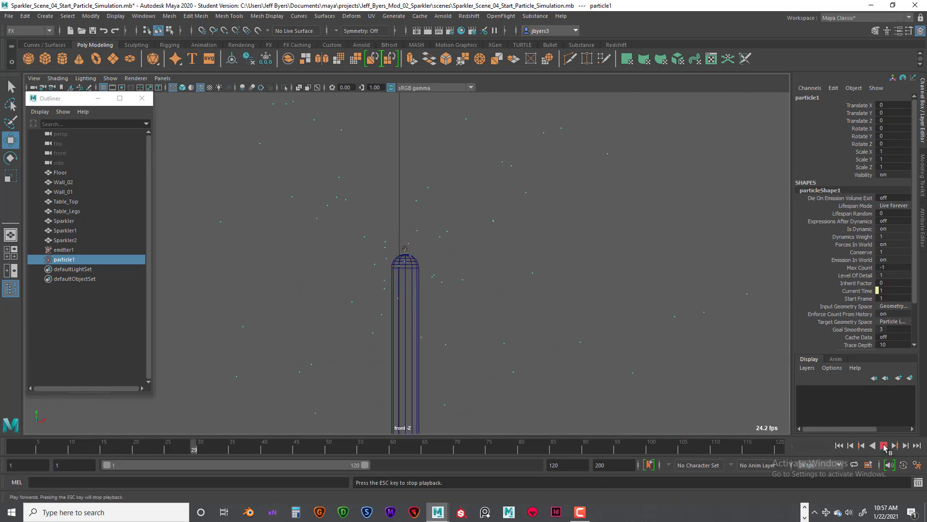
pyautogui.click(884, 445)
pyautogui.scroll(-8, 536, 291)
pyautogui.scroll(5, 538, 297)
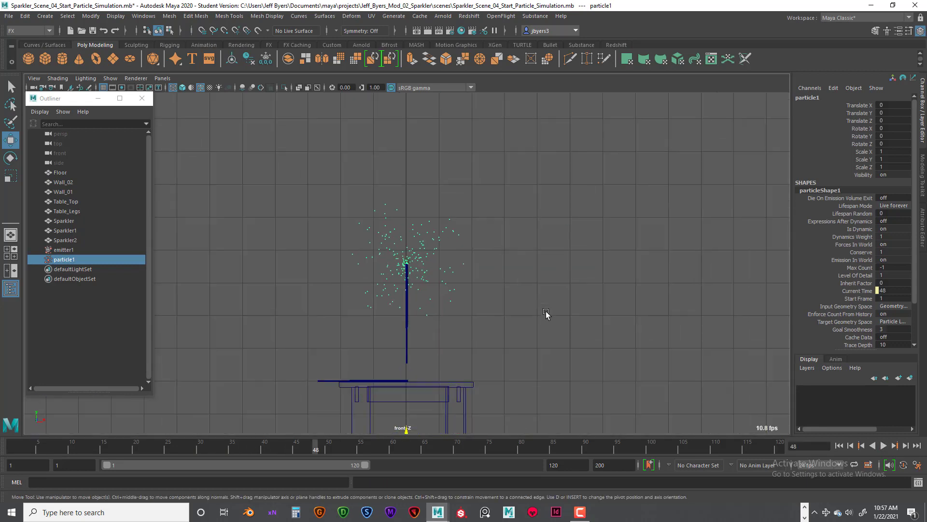
pyautogui.click(851, 446)
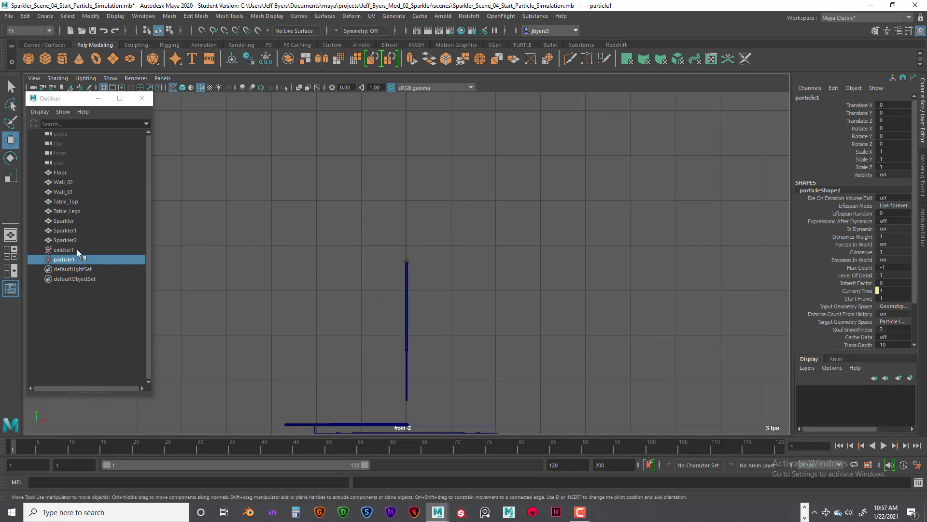
pyautogui.click(76, 249)
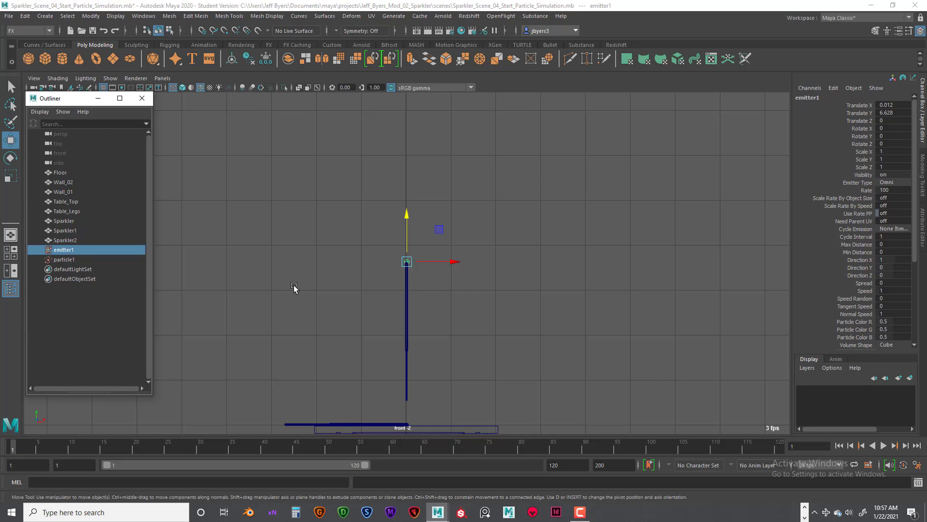
# Examine the channel attributes of particle1 and compare them with those of emitter1.
pyautogui.click(62, 260)
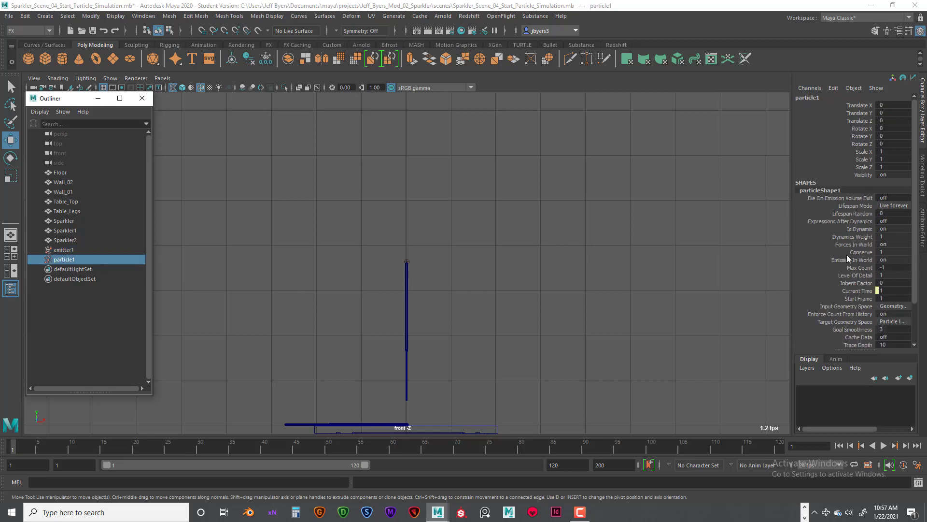
pyautogui.scroll(-3, 866, 237)
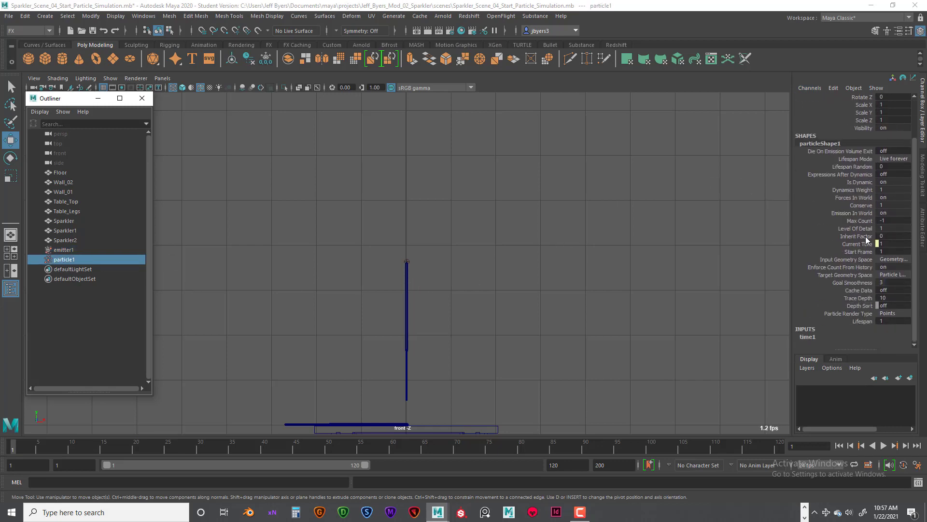
pyautogui.scroll(3, 866, 236)
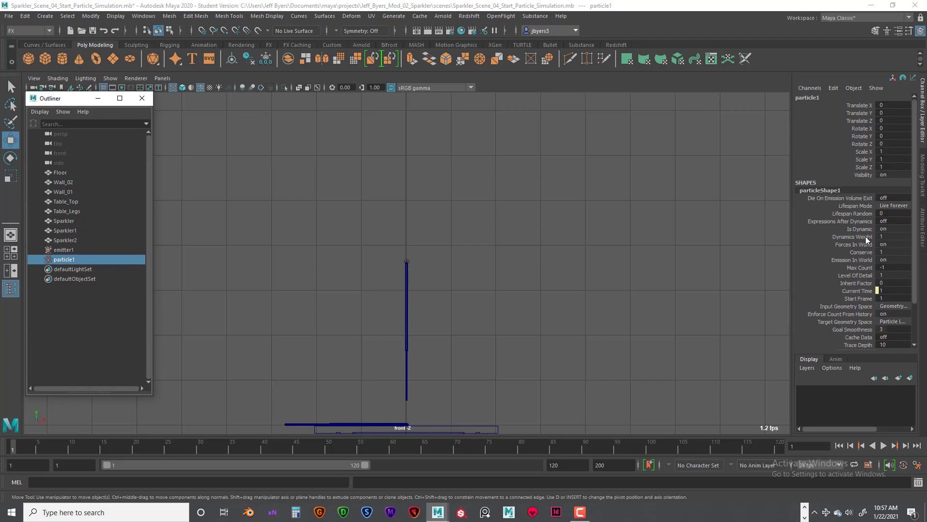
pyautogui.click(64, 249)
pyautogui.scroll(-3, 889, 161)
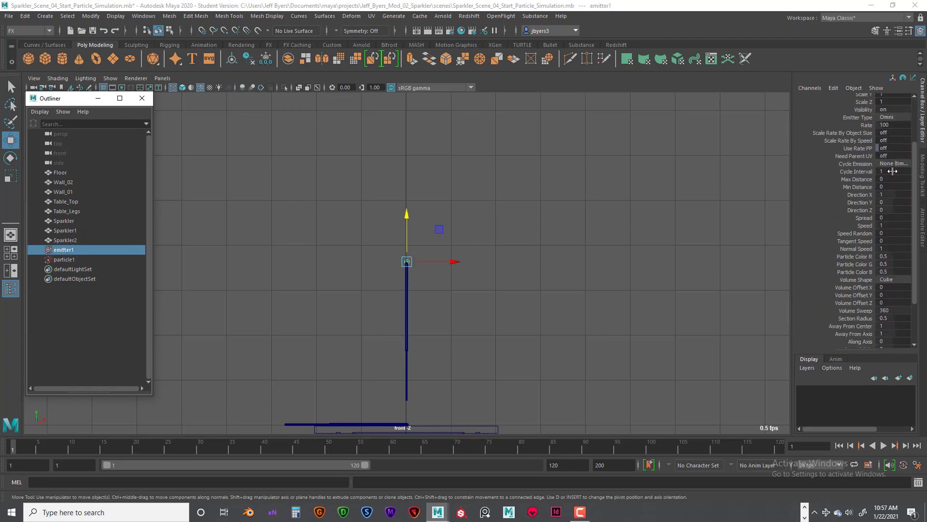
pyautogui.scroll(3, 888, 161)
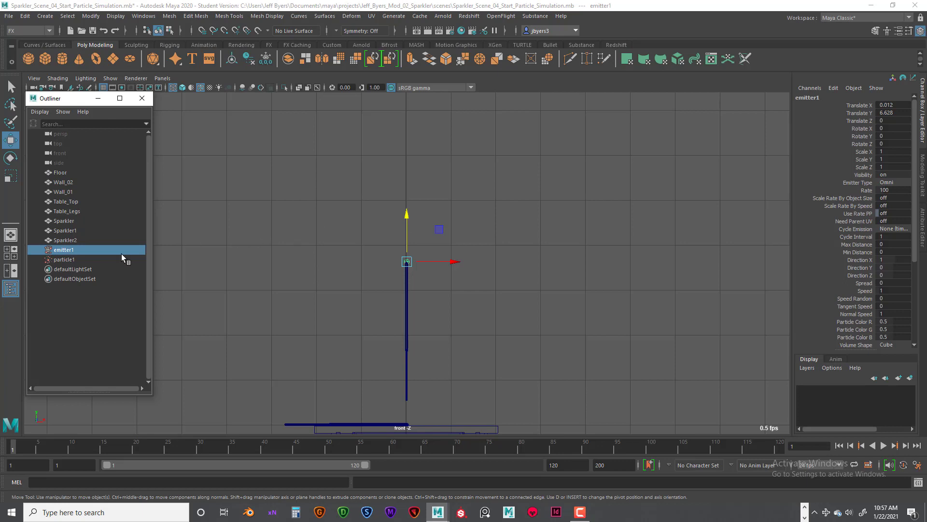
# Review the emitter's rate channels, look over the particle object's shape channels, and reselect the emitter.
pyautogui.doubleClick(892, 191)
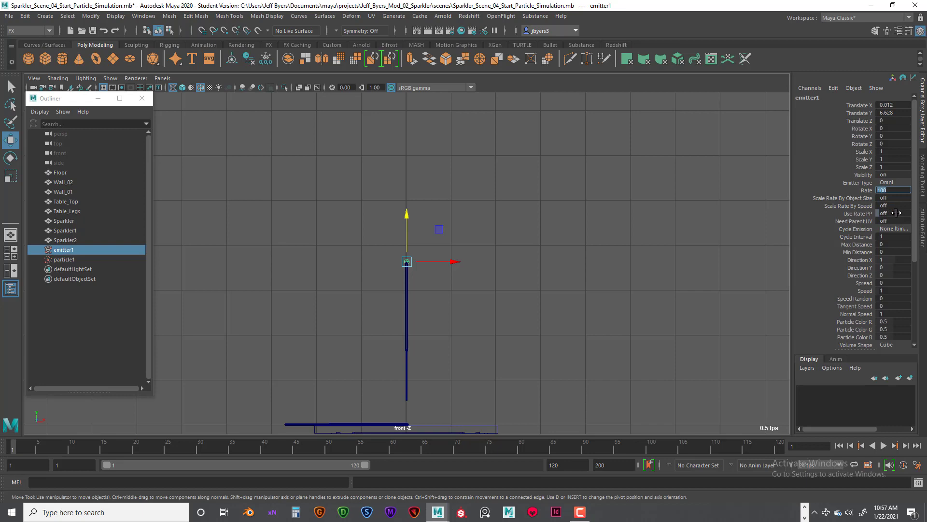
pyautogui.click(854, 215)
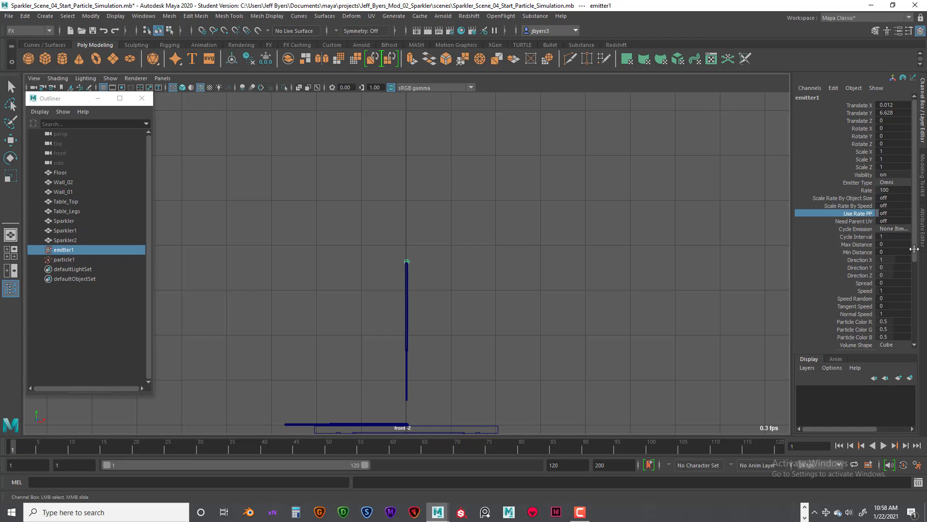
pyautogui.scroll(-2, 911, 255)
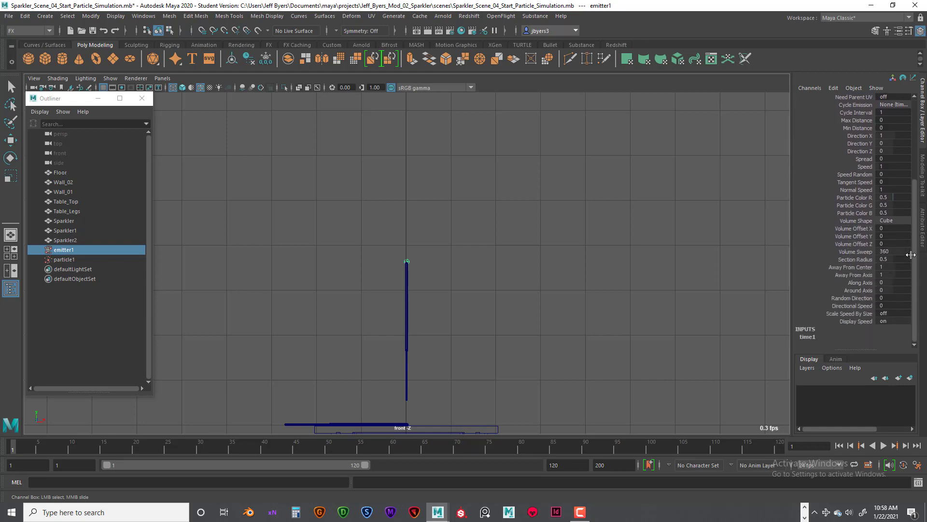
pyautogui.scroll(2, 908, 255)
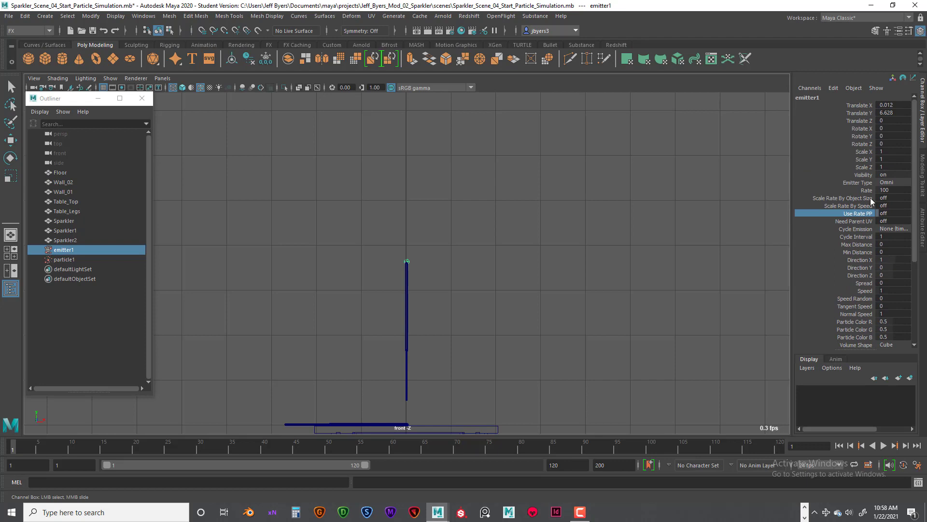
pyautogui.click(64, 260)
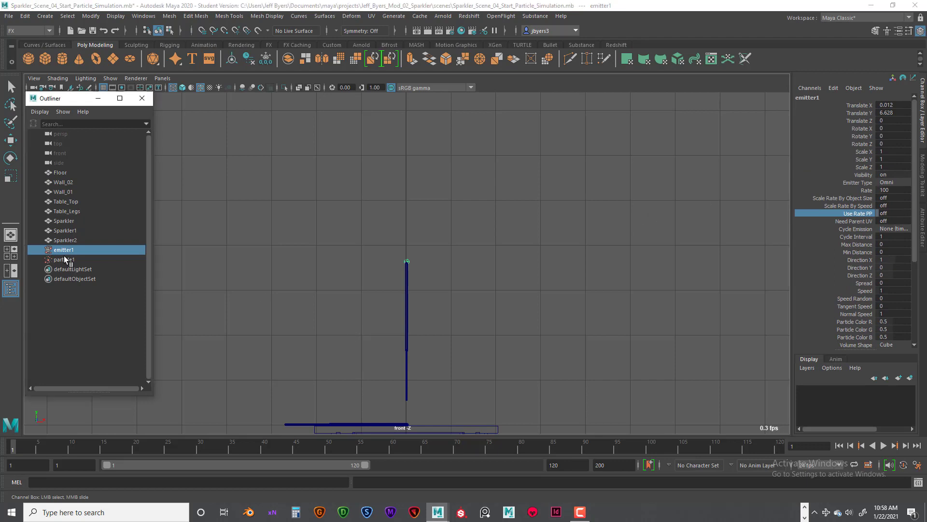
pyautogui.press('w')
pyautogui.scroll(-2, 901, 242)
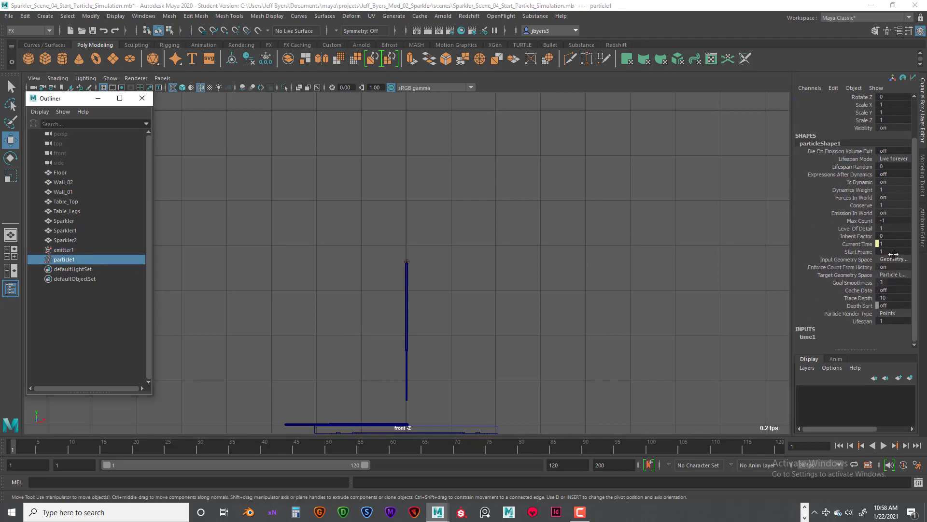
pyautogui.scroll(2, 891, 251)
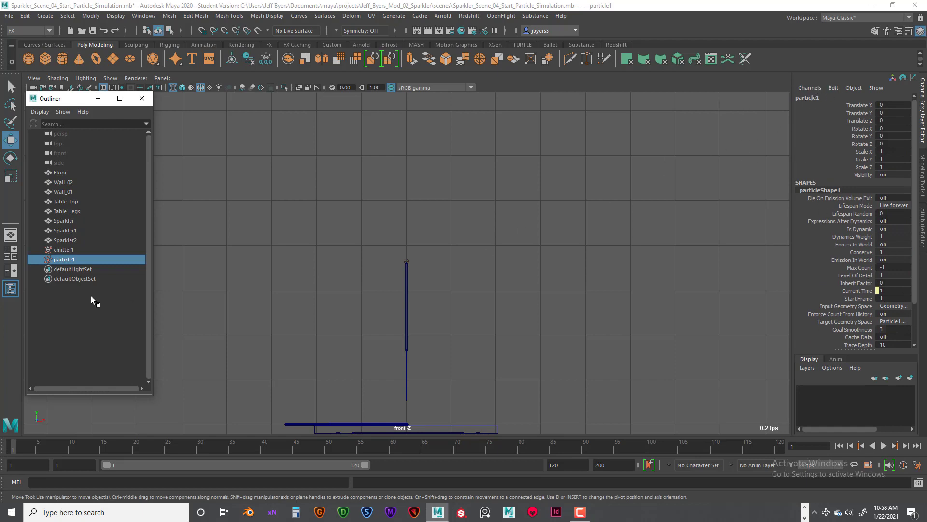
pyautogui.click(64, 249)
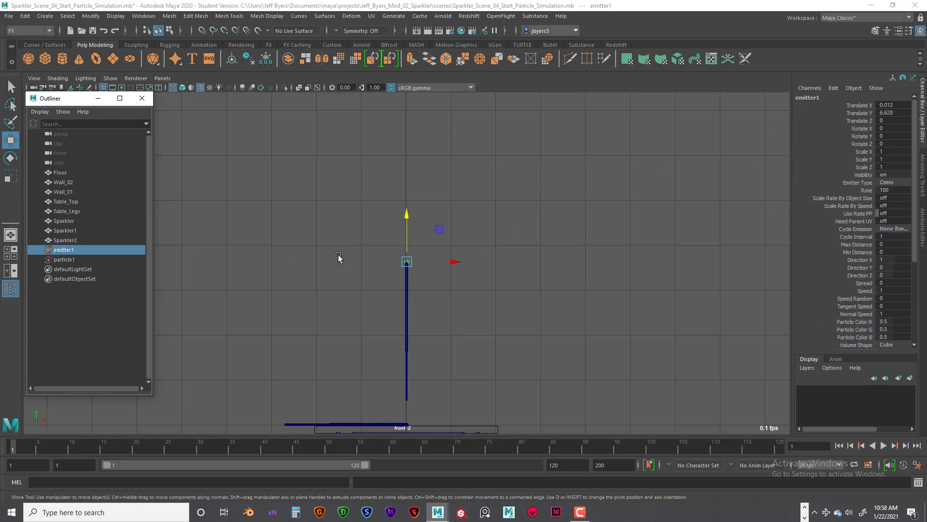
# Show the emitter's full attributes in the Attribute Editor and compare the emitter1 and particleShape1 nodes.
pyautogui.hotkey('ctrl', 'a')
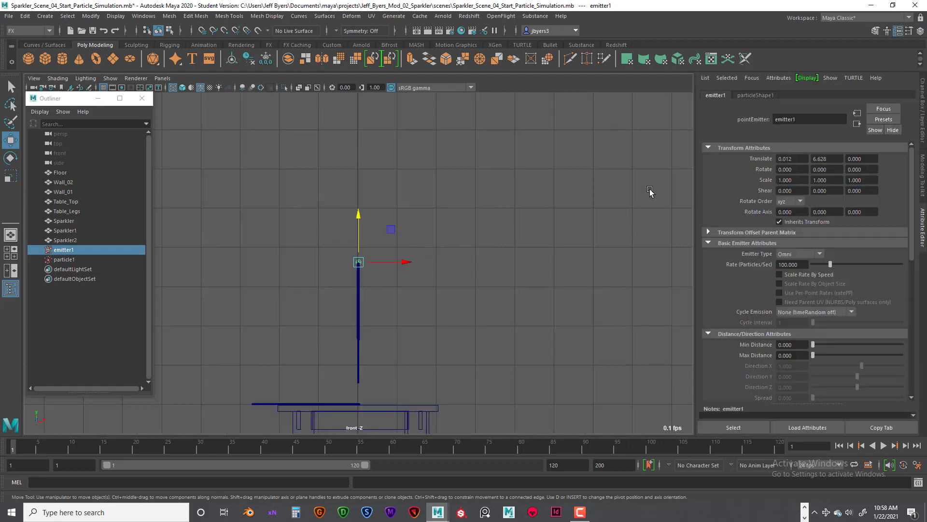
pyautogui.click(757, 96)
pyautogui.click(727, 95)
pyautogui.click(756, 94)
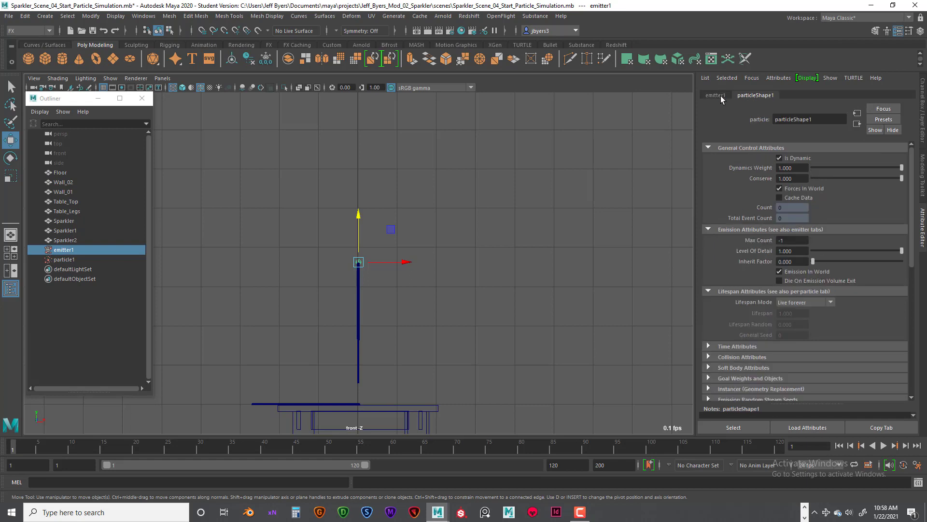
pyautogui.click(720, 96)
pyautogui.click(749, 94)
pyautogui.click(715, 95)
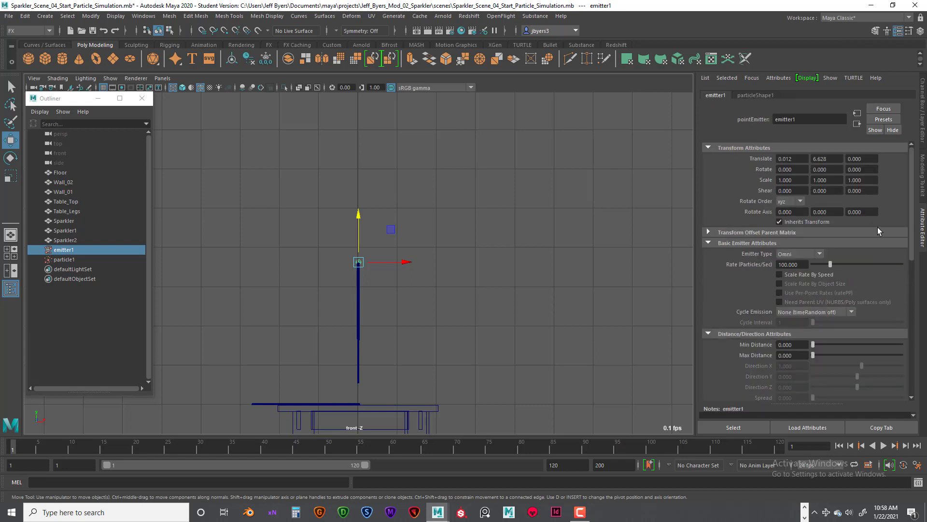
# Look through the emitter type options and the other basic emitter attributes, keeping the type at Omni.
pyautogui.click(820, 254)
pyautogui.click(821, 253)
pyautogui.click(820, 254)
pyautogui.click(856, 252)
pyautogui.click(820, 253)
pyautogui.click(797, 274)
pyautogui.scroll(-1, 885, 293)
pyautogui.scroll(1, 883, 292)
# Play the particle simulation briefly, scrub through it with the emitted particles selected, and return to frame 1.
pyautogui.hotkey('alt', 'v')
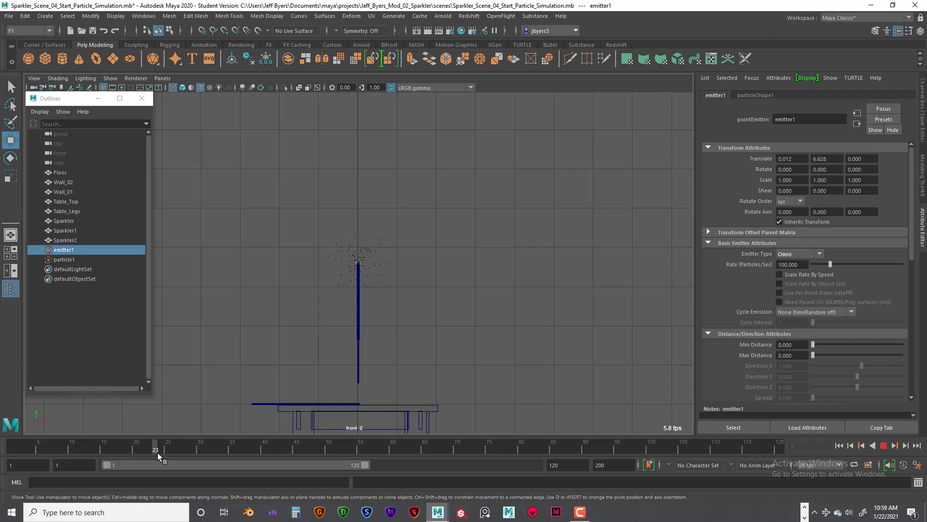
pyautogui.hotkey('alt', 'v')
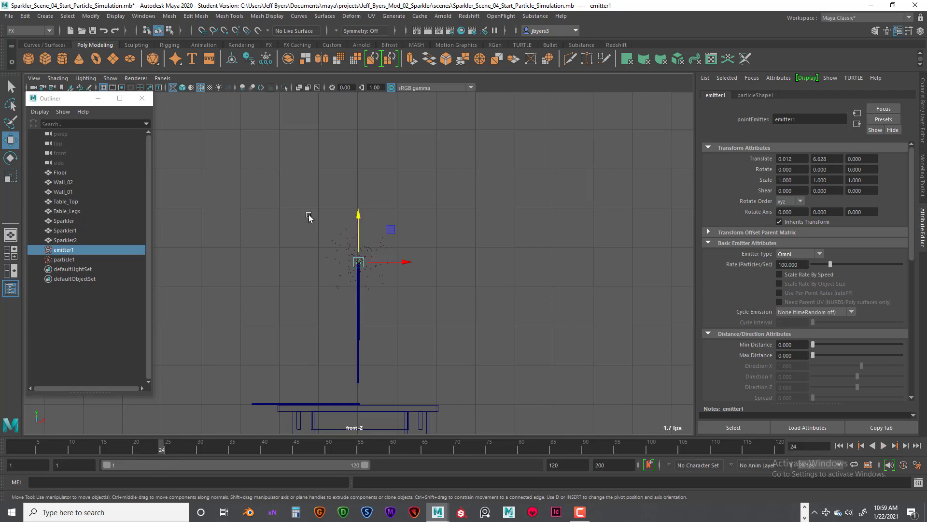
pyautogui.moveTo(313, 220); pyautogui.dragTo(357, 258)
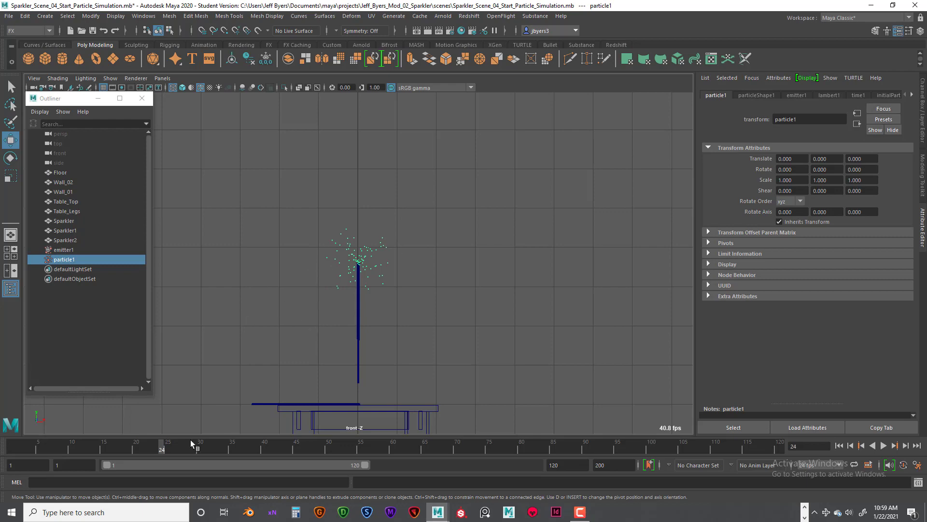
pyautogui.moveTo(165, 450); pyautogui.dragTo(400, 446)
pyautogui.click(850, 446)
pyautogui.click(840, 446)
# In the Time Slider preferences, set both the playback end and the animation end to frame 600.
pyautogui.click(917, 464)
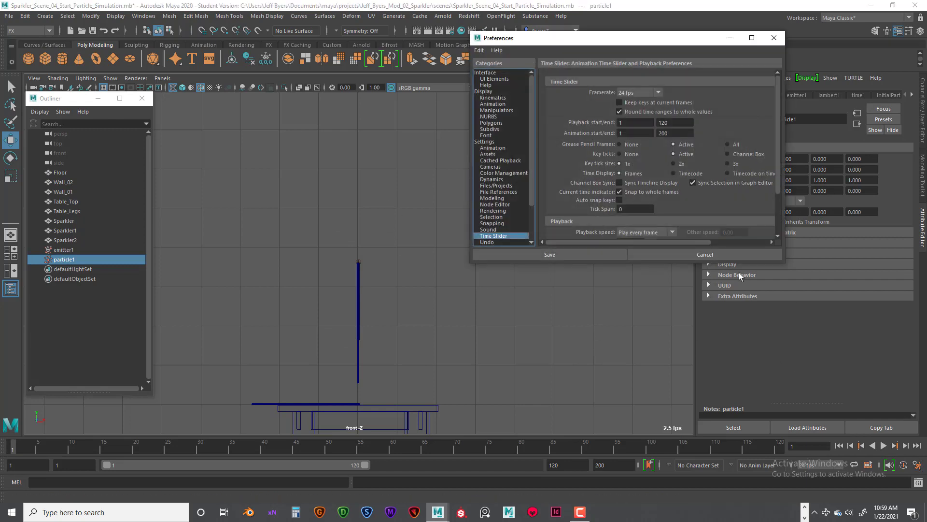
pyautogui.moveTo(563, 45); pyautogui.dragTo(475, 49)
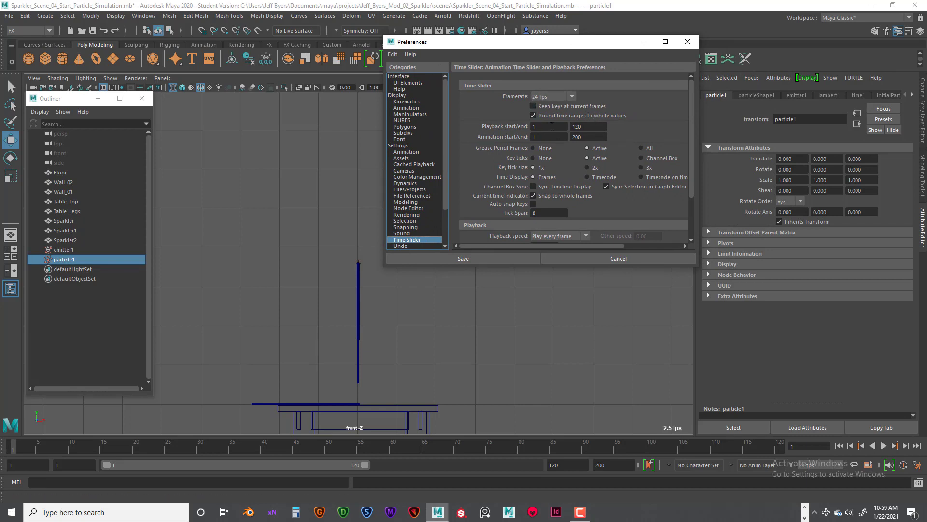
pyautogui.doubleClick(586, 128)
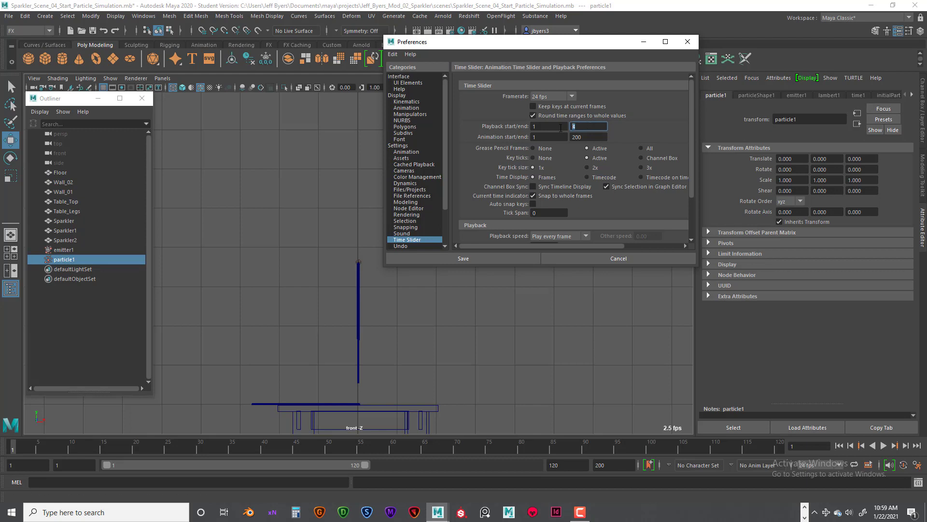
pyautogui.press('Return')
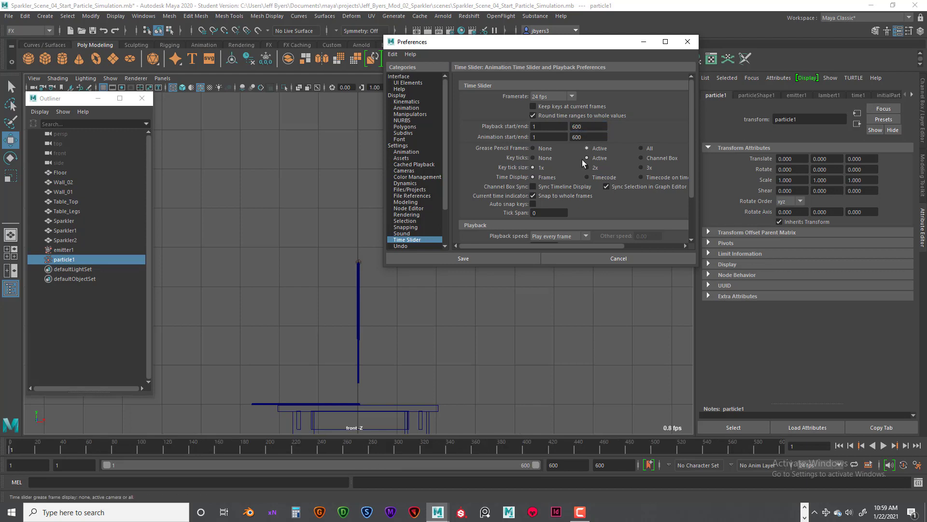
# Set the playback speed to Play every frame with a max playback speed of 24 fps x 1, and save the preferences.
pyautogui.scroll(-2, 578, 218)
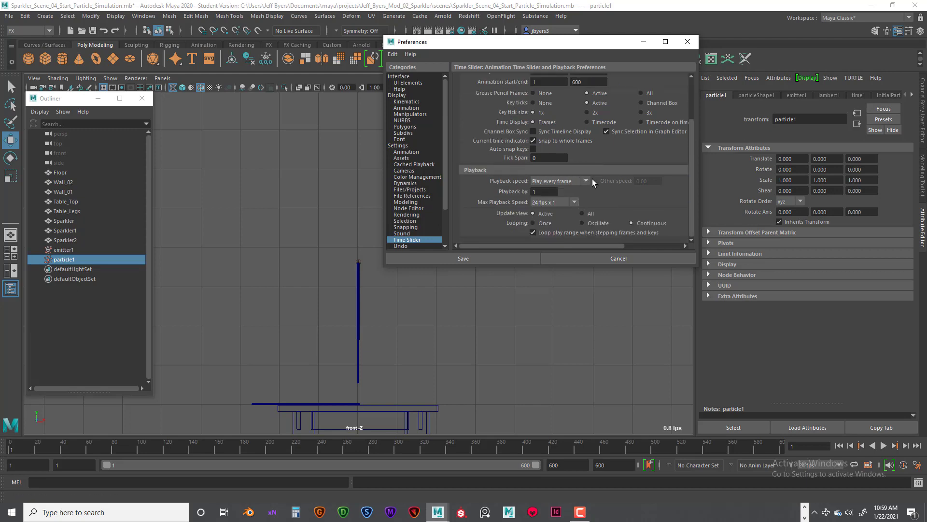
pyautogui.click(586, 181)
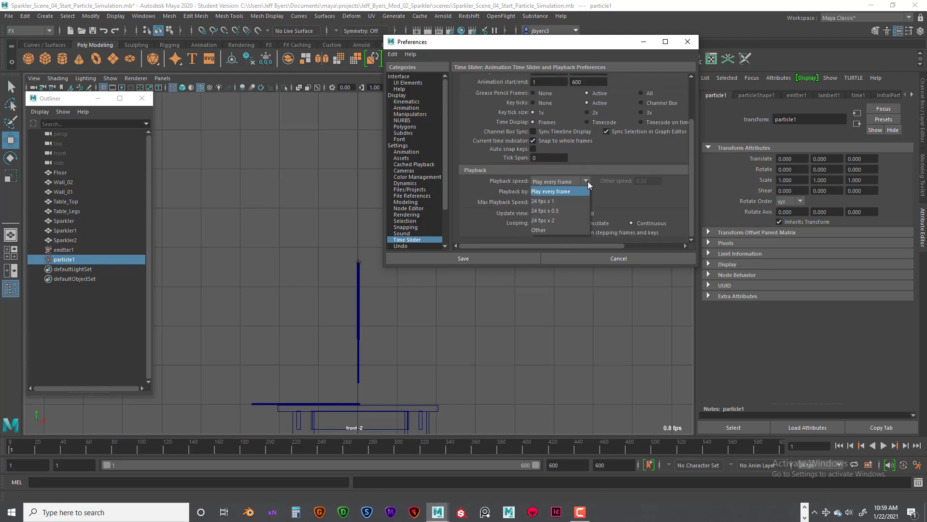
pyautogui.click(549, 192)
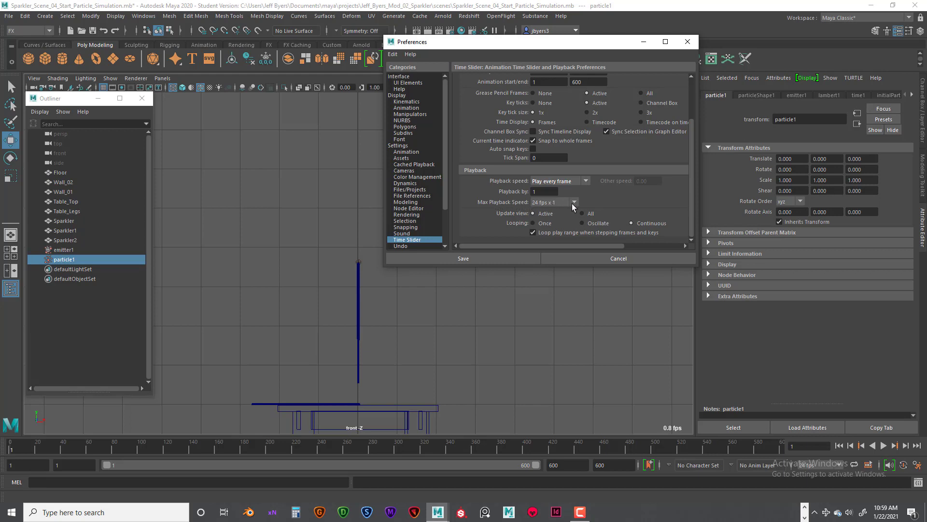
pyautogui.click(574, 203)
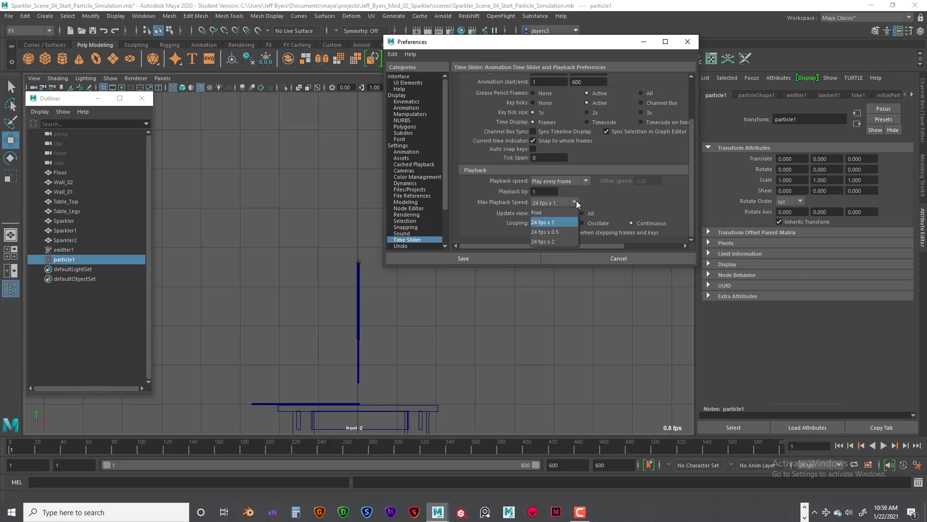
pyautogui.click(549, 223)
pyautogui.scroll(3, 637, 215)
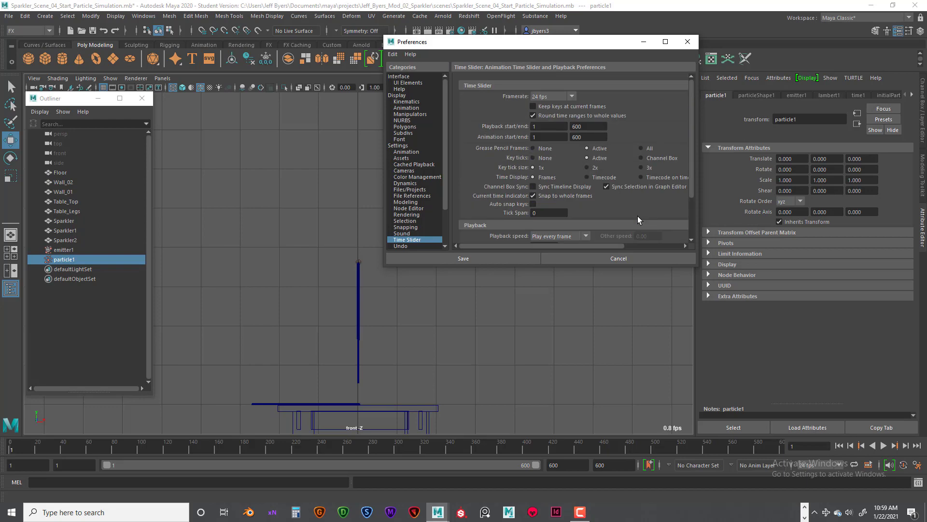
pyautogui.scroll(-3, 635, 215)
pyautogui.scroll(3, 630, 216)
pyautogui.scroll(-3, 630, 216)
pyautogui.click(475, 257)
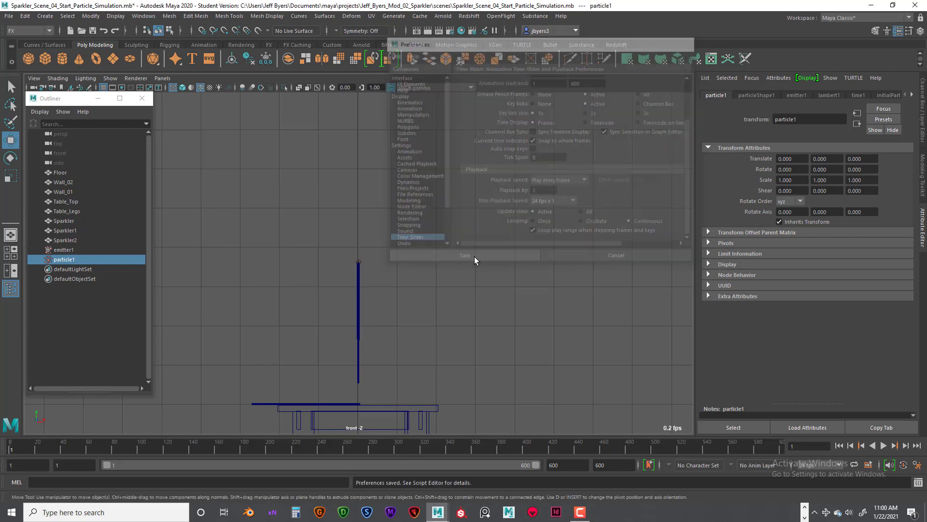
# Play the particle simulation several times from frame 1, stopping and rewinding between runs to watch the sparks emit.
pyautogui.click(882, 445)
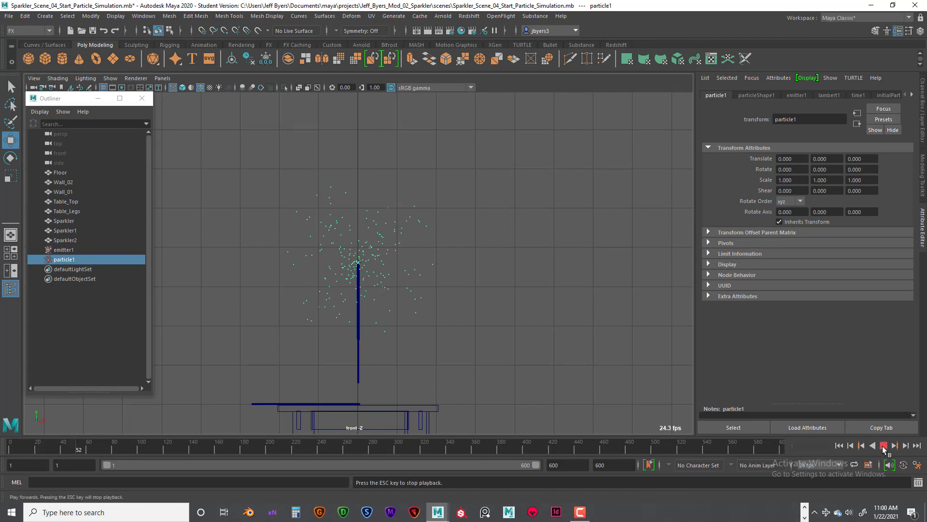
pyautogui.click(883, 445)
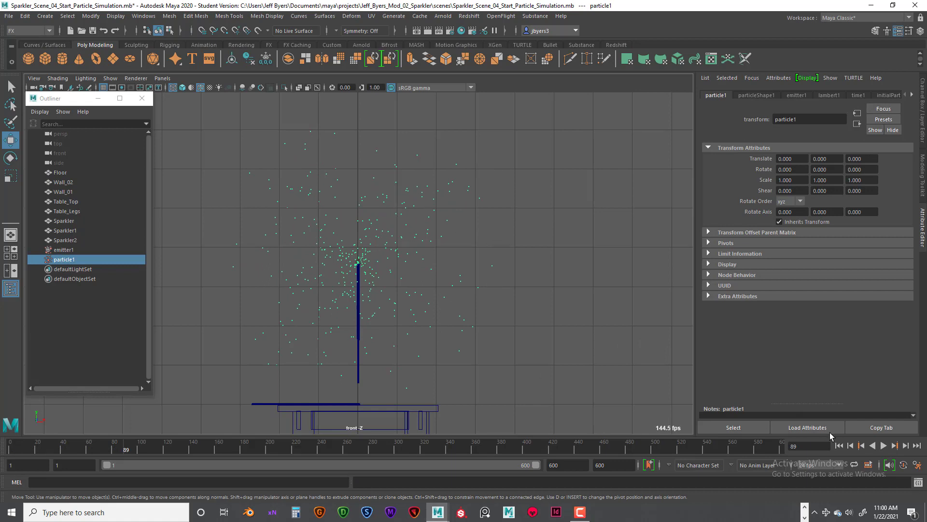
pyautogui.click(839, 445)
pyautogui.click(883, 445)
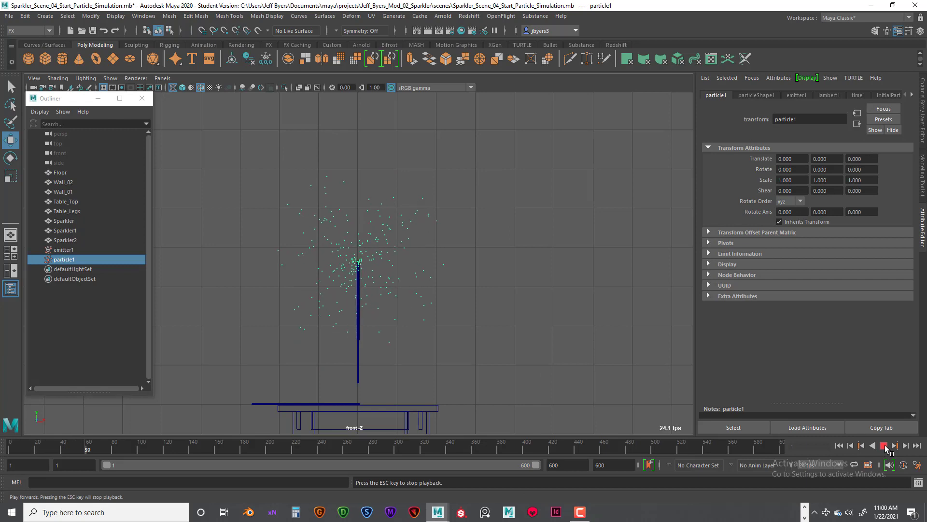
pyautogui.click(883, 446)
pyautogui.click(839, 445)
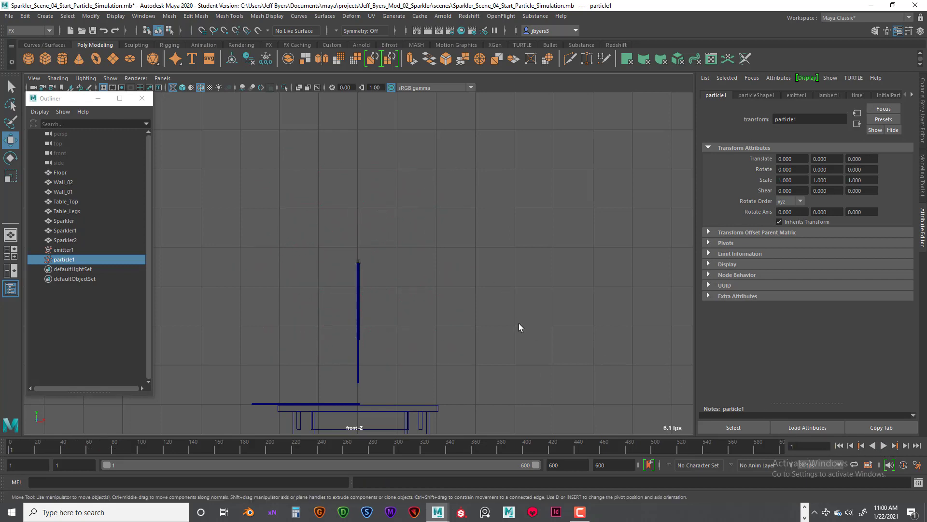
pyautogui.click(883, 446)
pyautogui.click(884, 445)
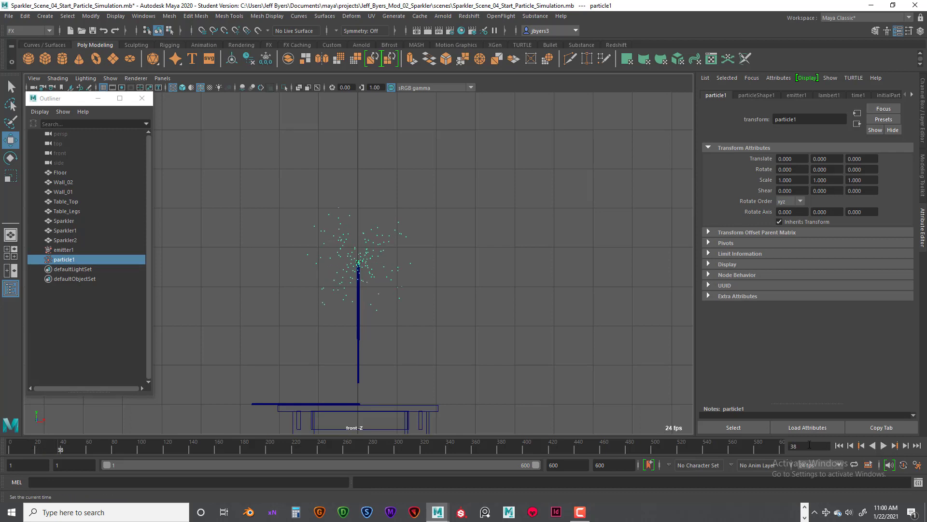
pyautogui.click(839, 445)
pyautogui.click(882, 445)
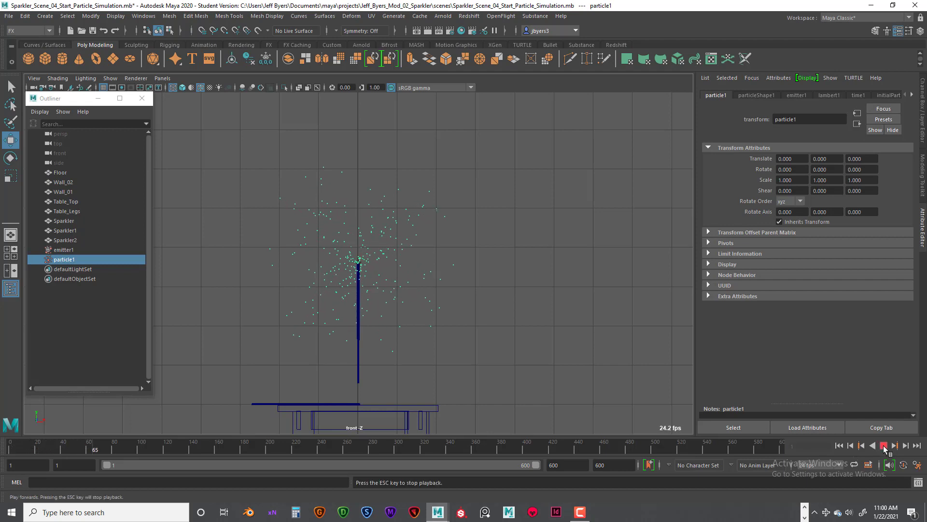
pyautogui.click(884, 445)
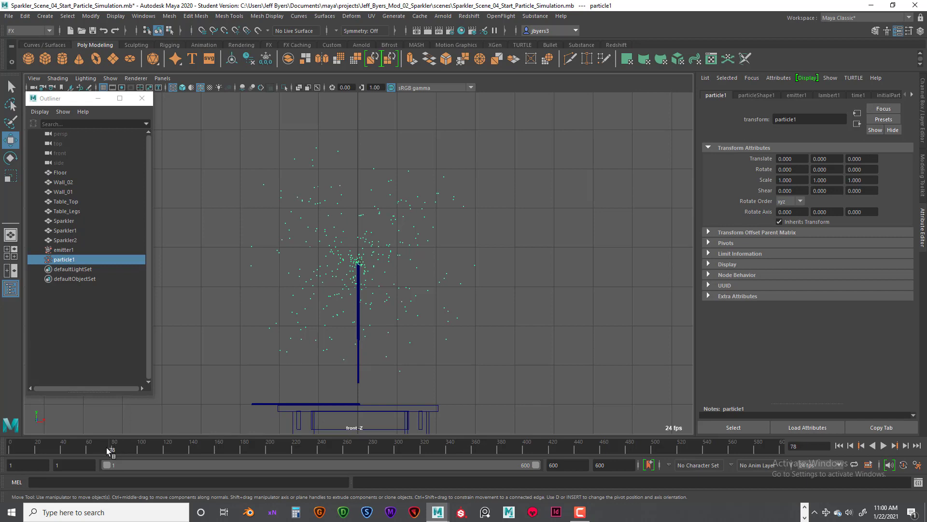
# Scrub the simulation back to frame 1, and play it again, stopping at frame 179.
pyautogui.moveTo(106, 448); pyautogui.dragTo(11, 447)
pyautogui.hotkey('alt', 'v')
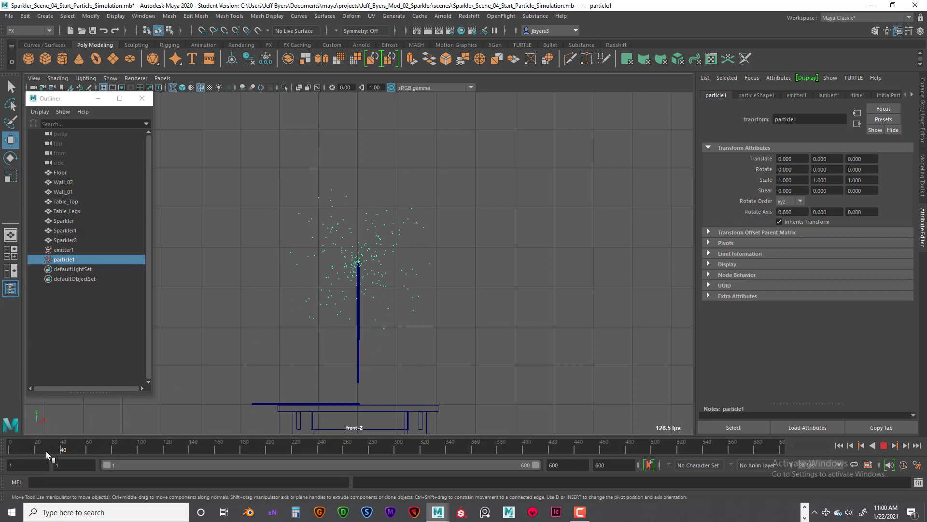
pyautogui.moveTo(46, 451); pyautogui.dragTo(1, 448)
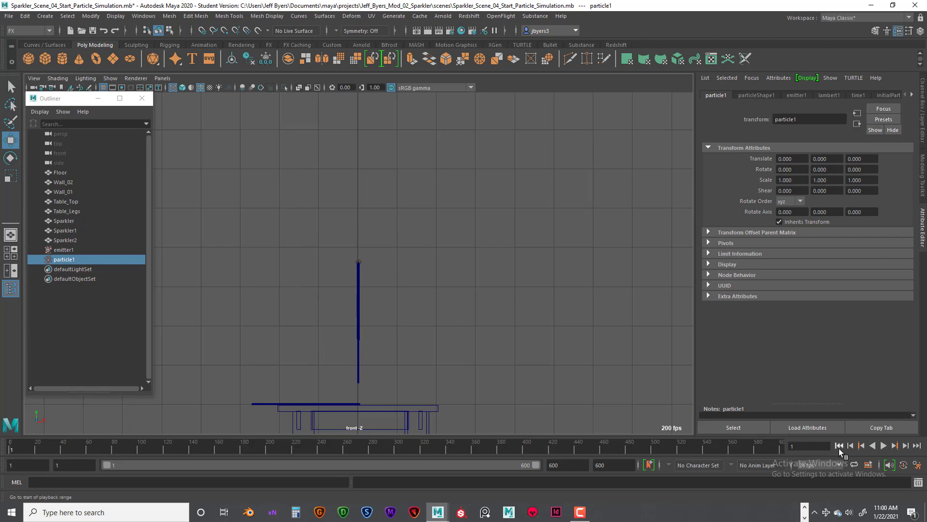
pyautogui.click(883, 445)
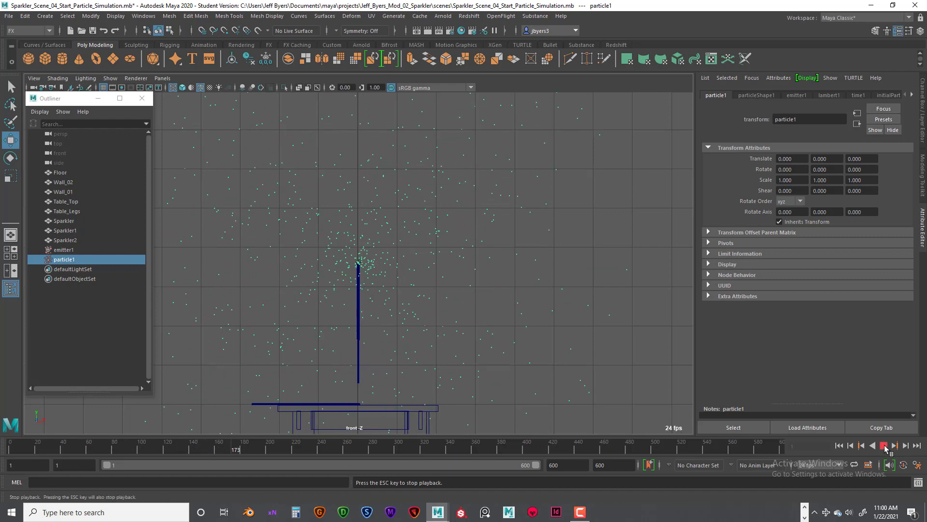
pyautogui.click(883, 445)
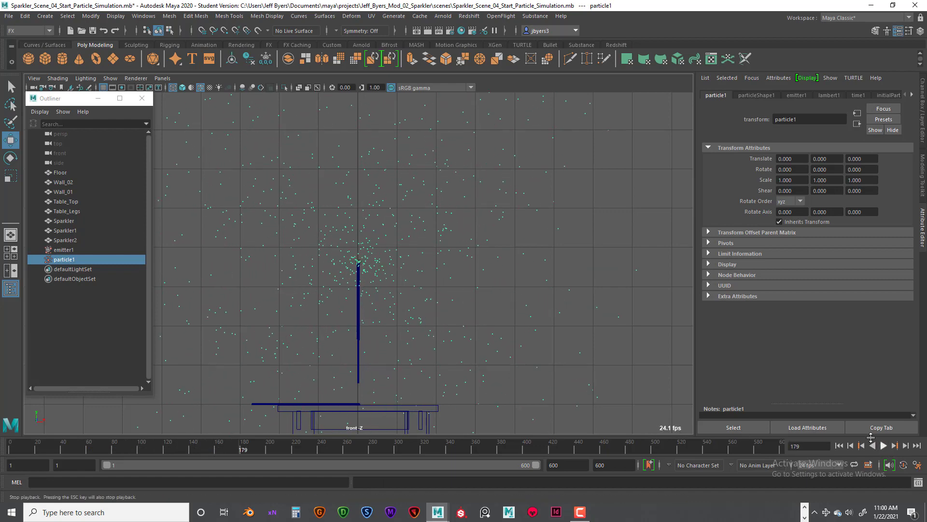
# Turn on the Poly Count heads-up display, moving the Outliner aside to uncover the statistics and back again.
pyautogui.click(117, 18)
pyautogui.moveTo(131, 117)
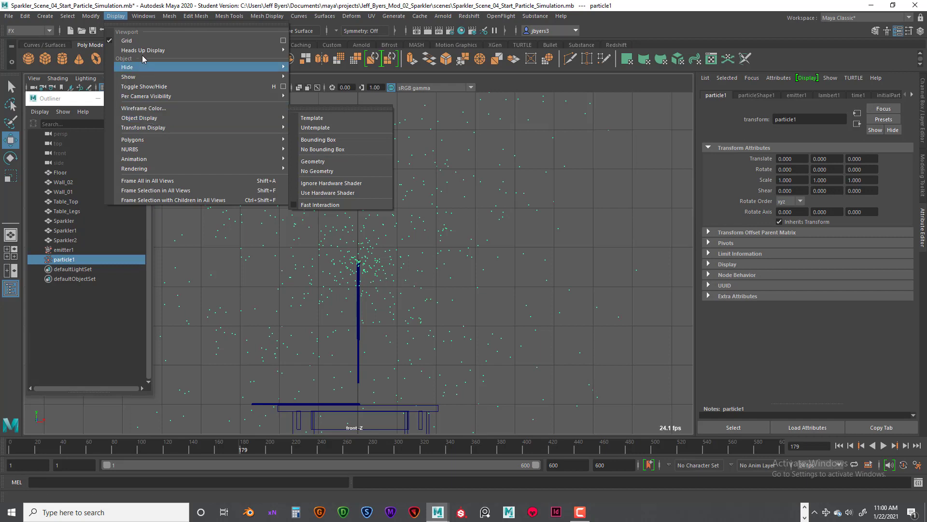
pyautogui.moveTo(143, 52)
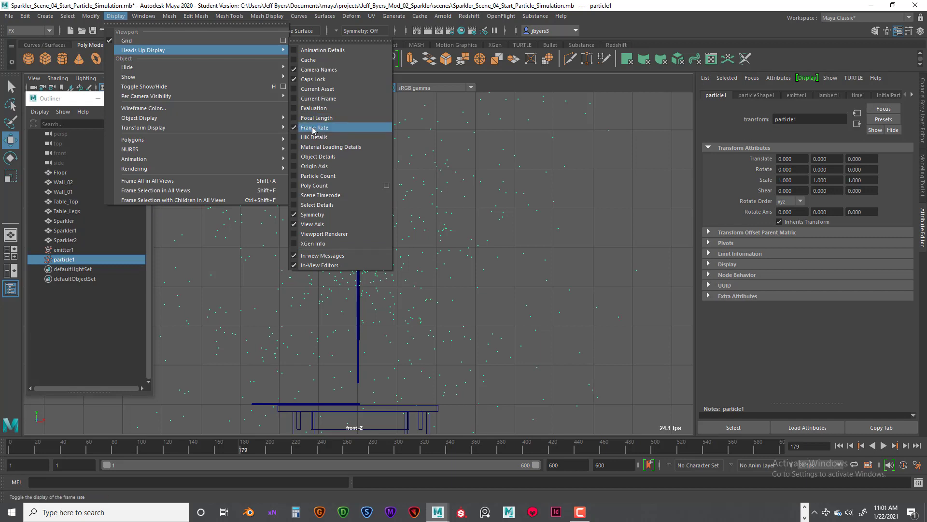
pyautogui.click(297, 188)
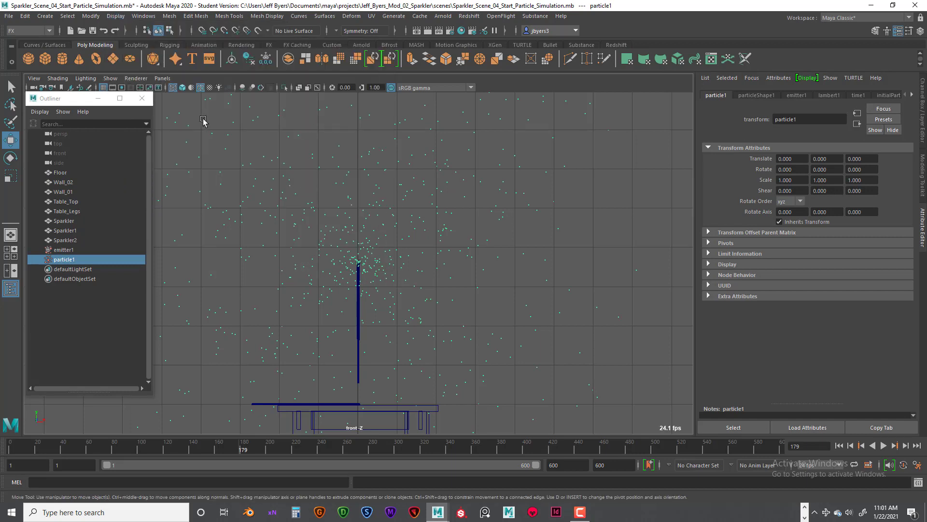
pyautogui.moveTo(73, 99); pyautogui.dragTo(302, 123)
pyautogui.scroll(-8, 177, 212)
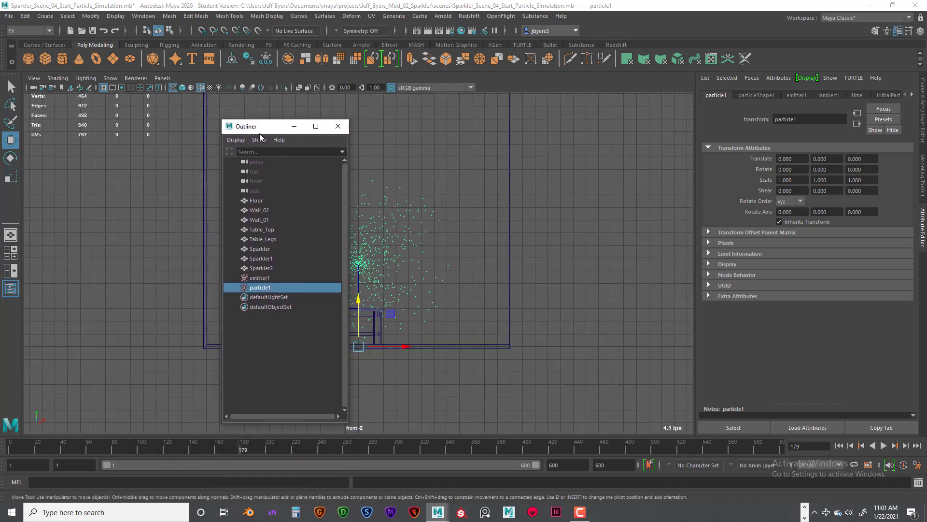
pyautogui.moveTo(259, 122); pyautogui.dragTo(79, 100)
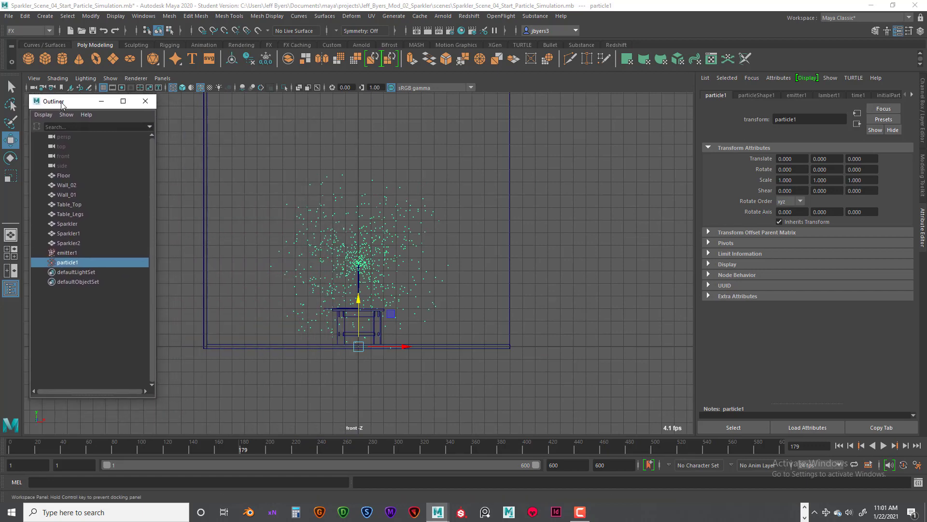
# Replay the simulation from frame 1 with the whole table in the front view, stopping at frame 81.
pyautogui.scroll(-2, 435, 203)
pyautogui.scroll(5, 441, 222)
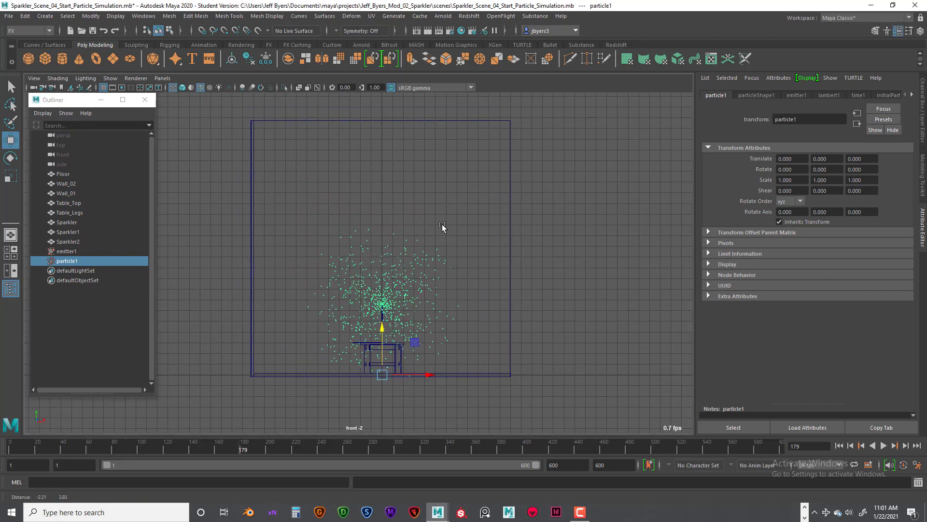
pyautogui.scroll(-3, 435, 194)
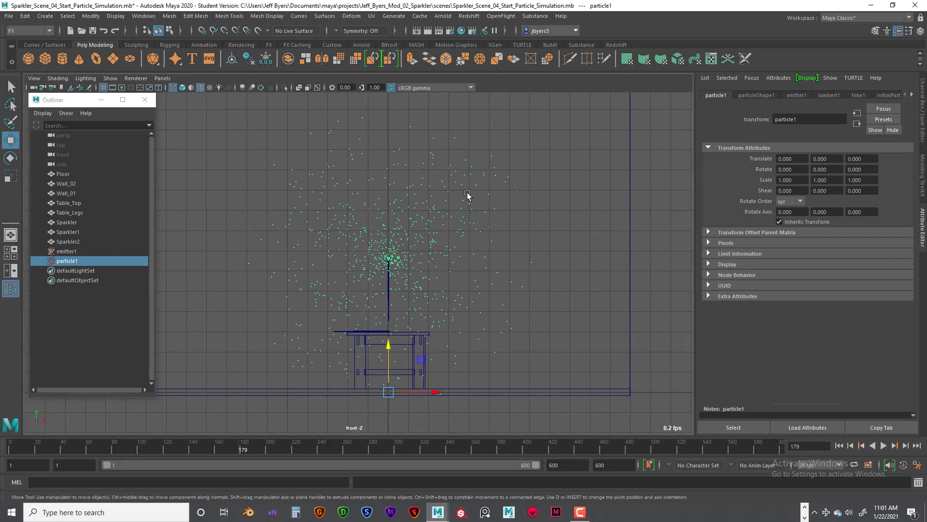
pyautogui.click(839, 445)
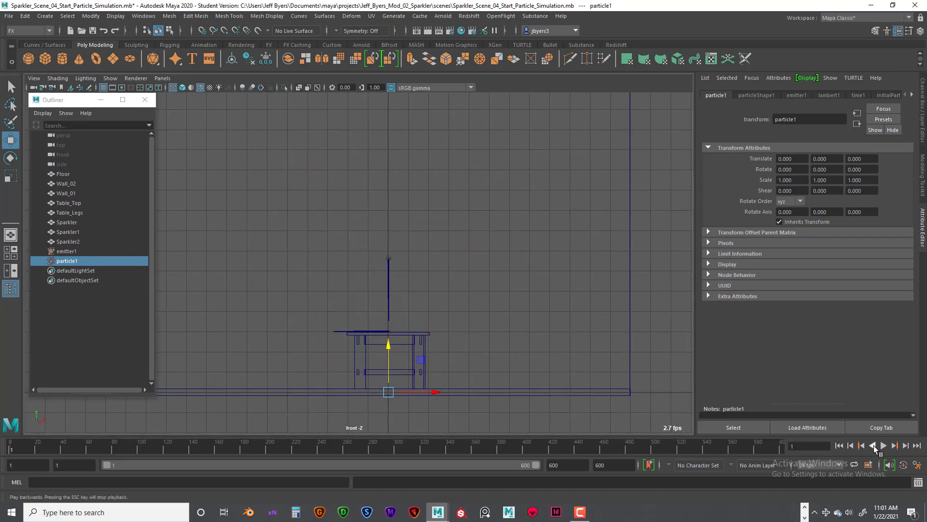
pyautogui.click(883, 445)
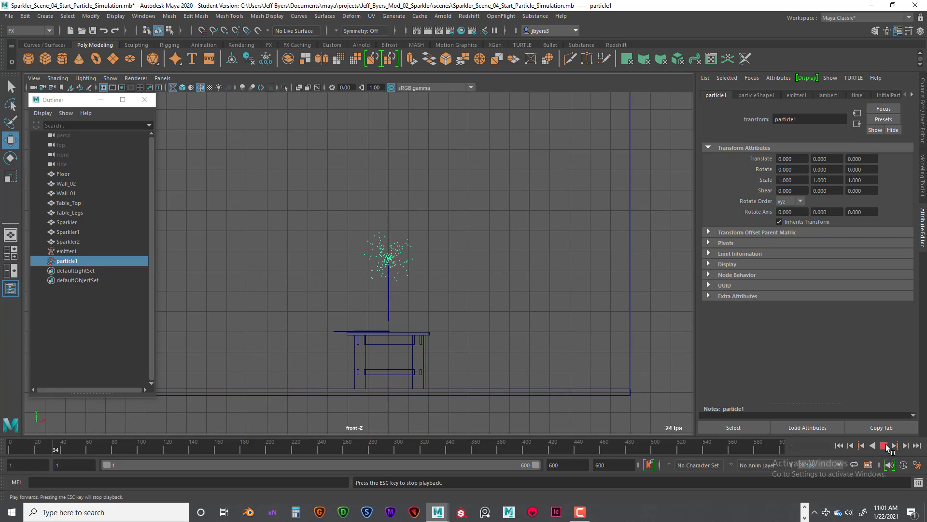
pyautogui.click(883, 445)
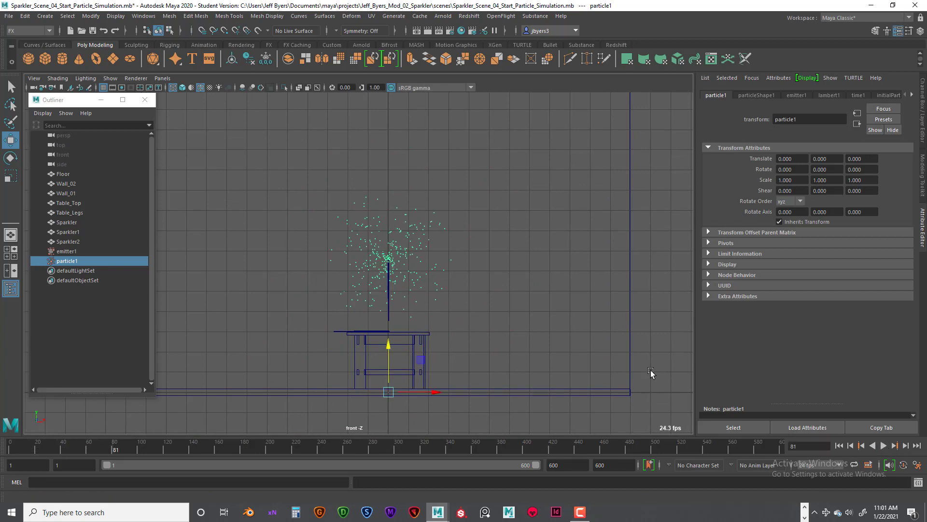
# Examine the spread of the particles in the front view and the four-view layout, and replay from frame 1 to frame 44.
pyautogui.scroll(3, 507, 353)
pyautogui.scroll(1, 466, 222)
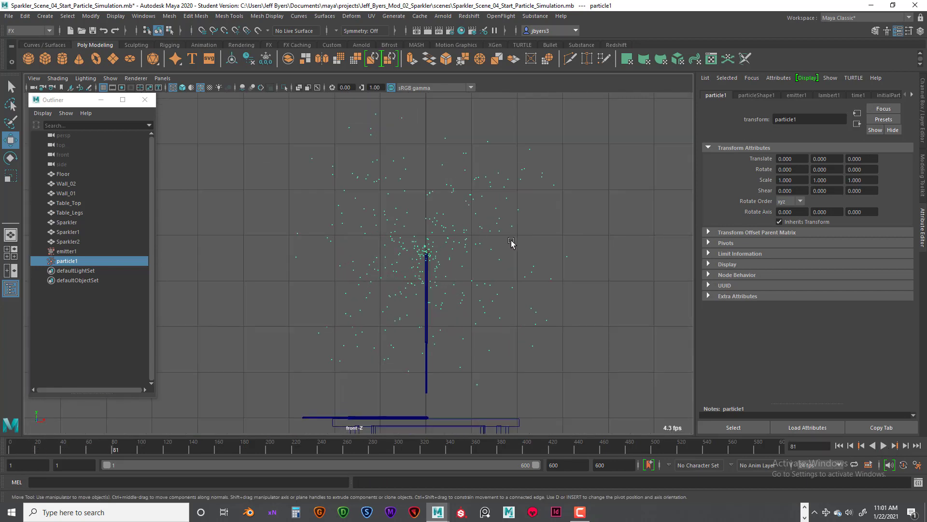
pyautogui.scroll(1, 556, 244)
pyautogui.keyDown('alt'); pyautogui.moveTo(530, 240); pyautogui.dragTo(518, 251, button='middle'); pyautogui.keyUp('alt')
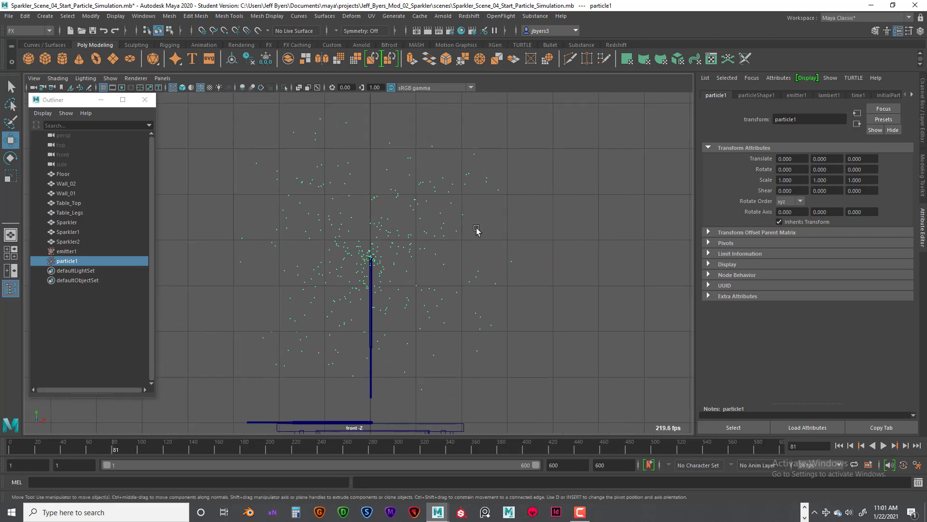
pyautogui.moveTo(422, 165); pyautogui.dragTo(490, 227)
pyautogui.keyDown('alt'); pyautogui.moveTo(517, 283); pyautogui.dragTo(522, 277, button='middle'); pyautogui.keyUp('alt')
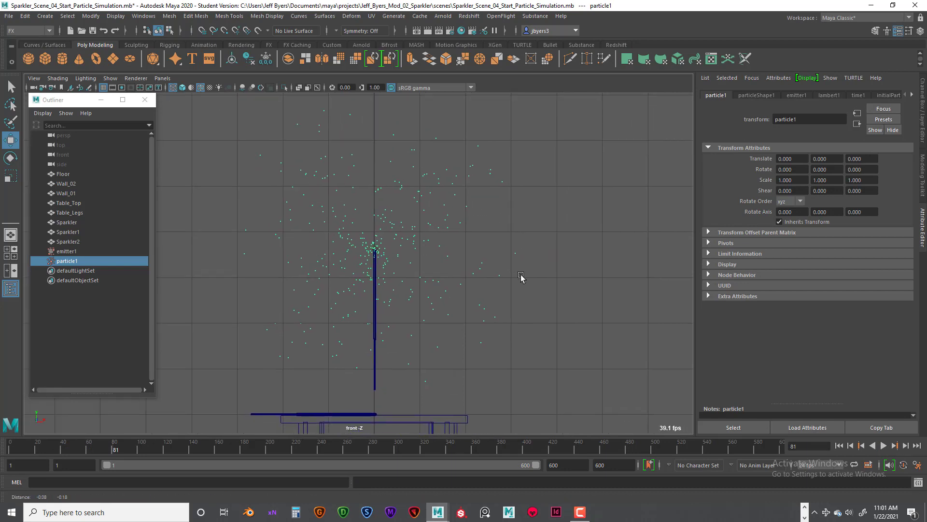
pyautogui.press('space')
pyautogui.press('space')
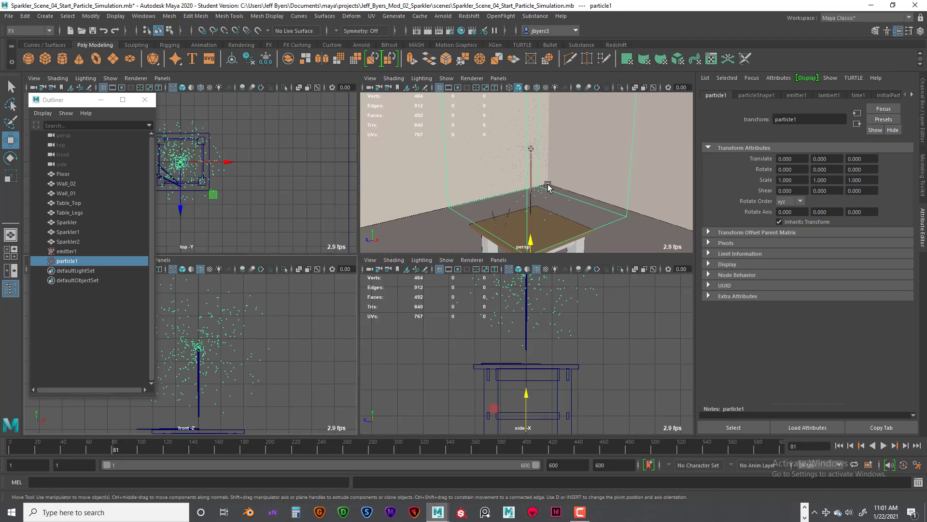
pyautogui.press('space')
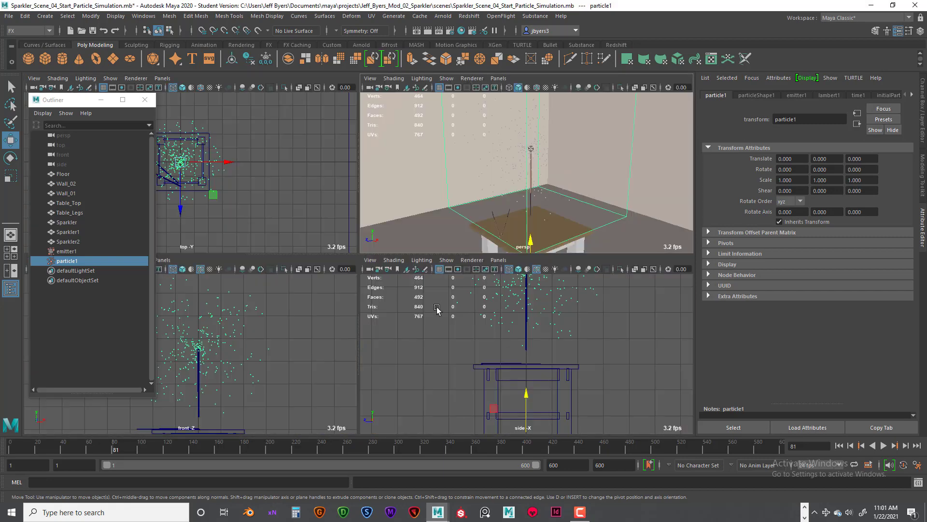
pyautogui.press('space')
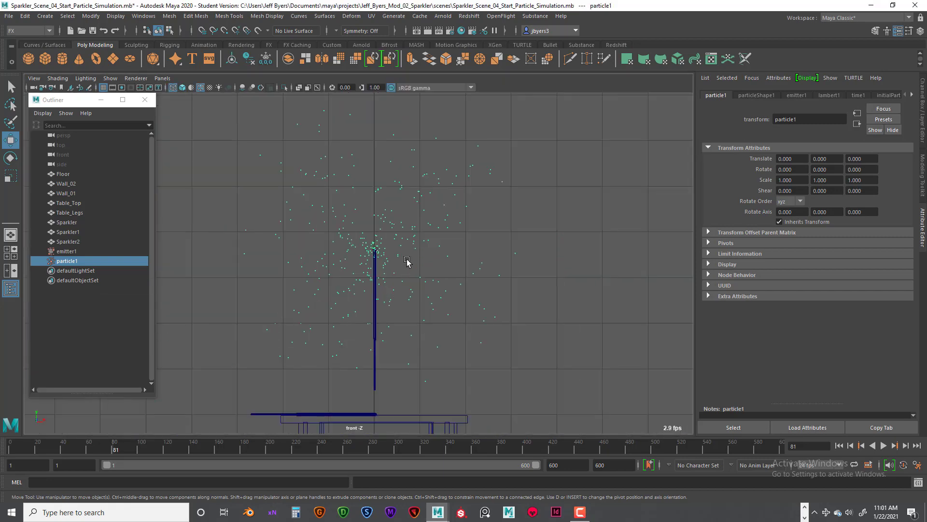
pyautogui.moveTo(405, 159); pyautogui.dragTo(446, 213)
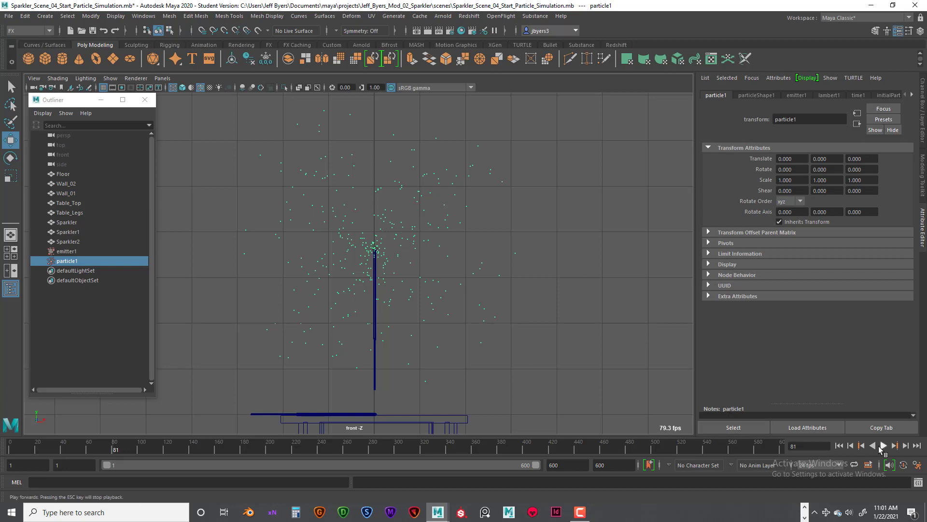
pyautogui.click(840, 445)
pyautogui.click(886, 447)
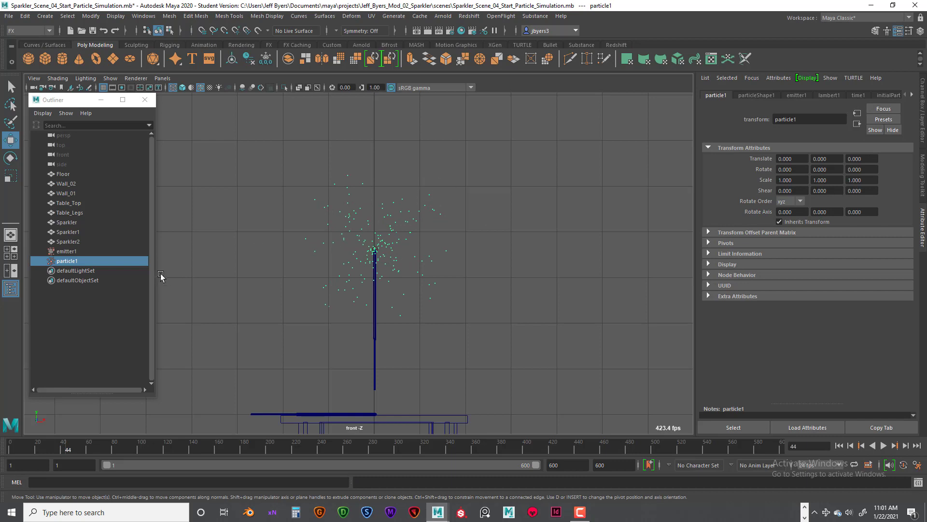
# Select emitter1 and look through its distance, emission speed and volume attributes.
pyautogui.click(66, 252)
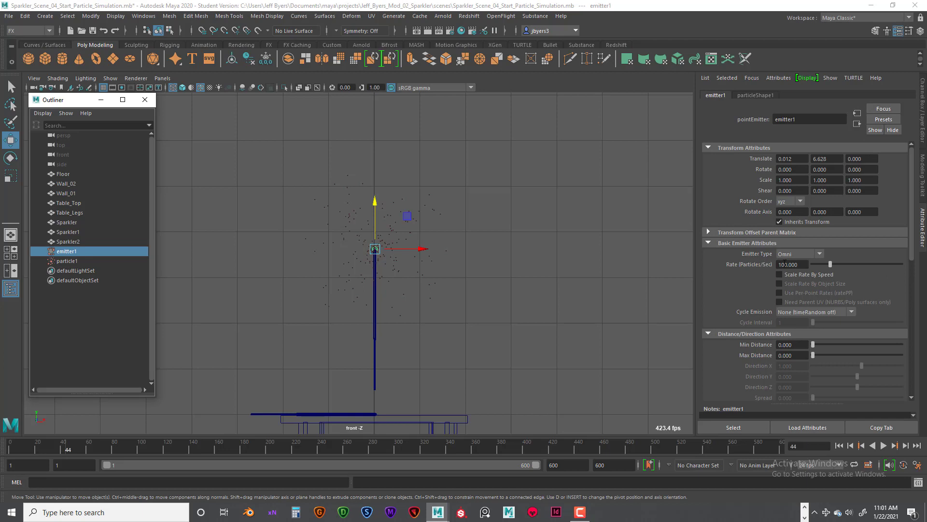
pyautogui.scroll(-5, 851, 341)
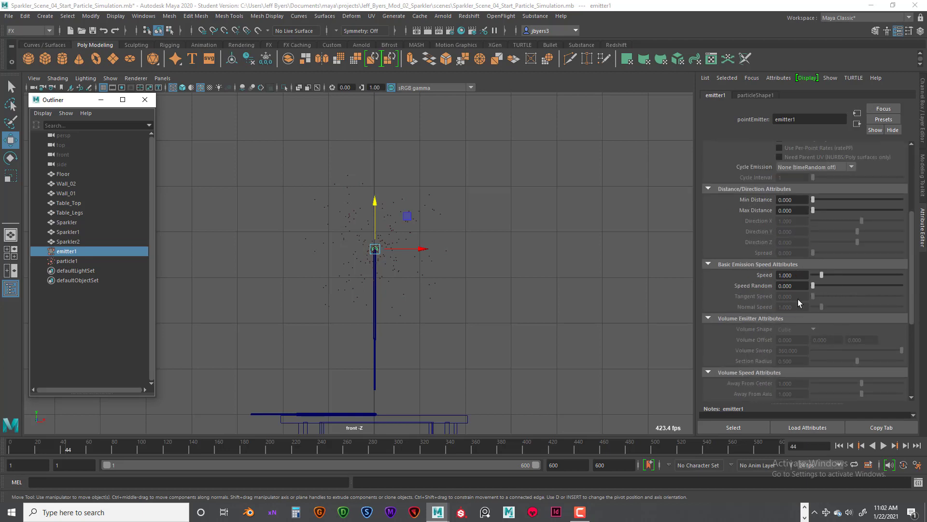
pyautogui.scroll(-2, 798, 300)
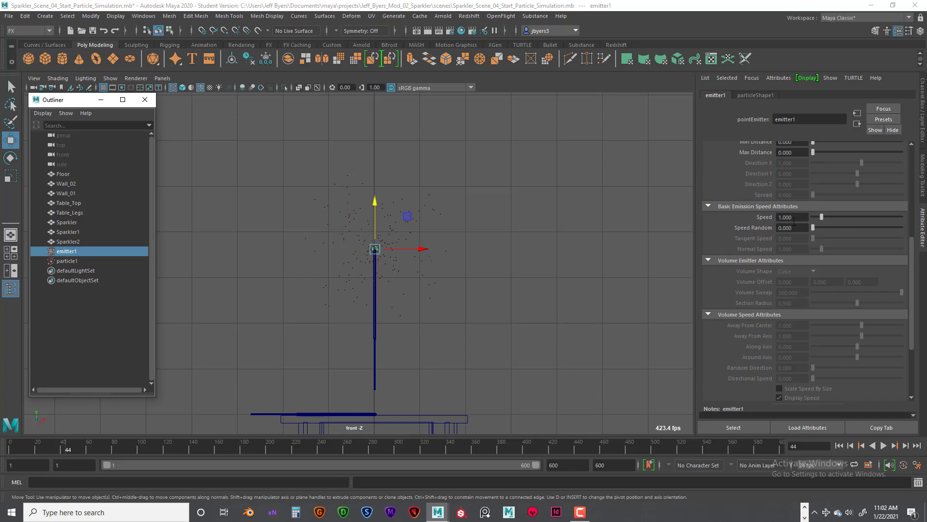
pyautogui.scroll(-2, 799, 249)
pyautogui.scroll(-1, 813, 262)
pyautogui.scroll(6, 812, 262)
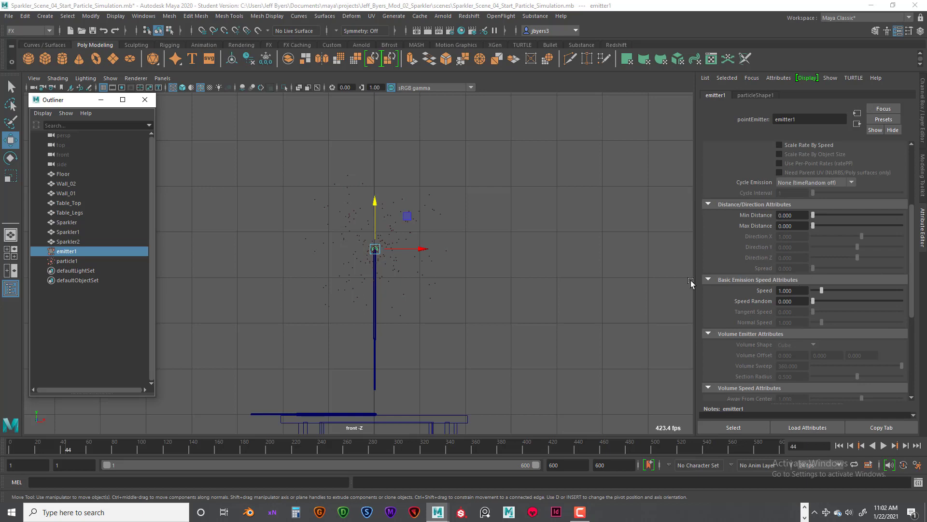
# Set particle1's lifespan mode to Random range with a lifespan of 4 and a lifespan random of 1.
pyautogui.click(444, 212)
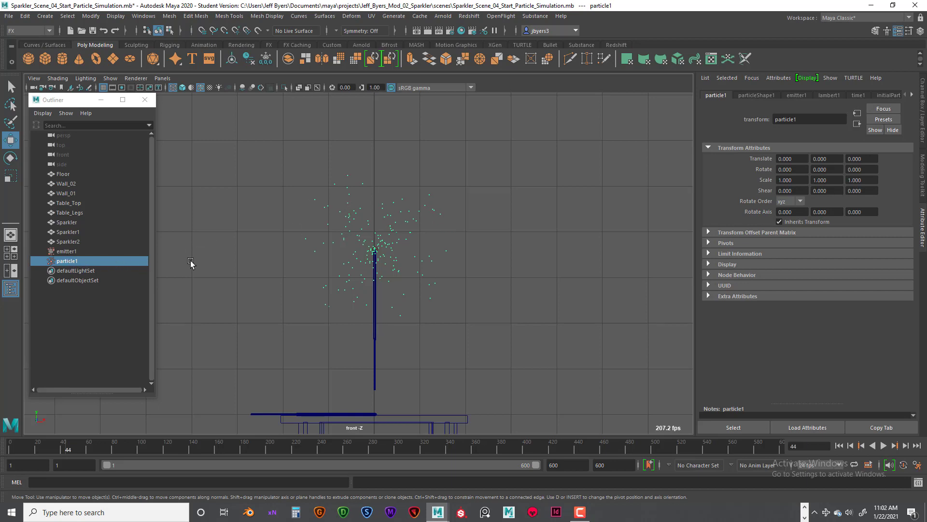
pyautogui.click(757, 94)
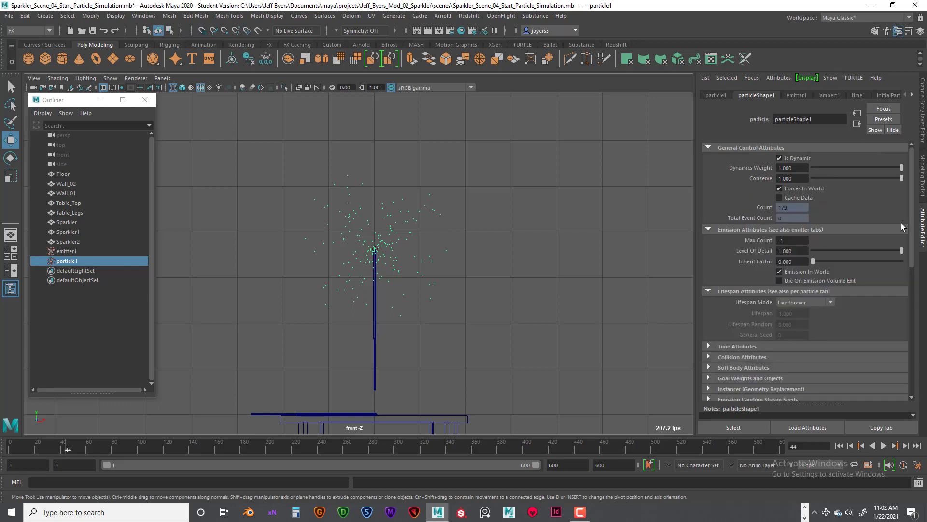
pyautogui.scroll(-3, 860, 236)
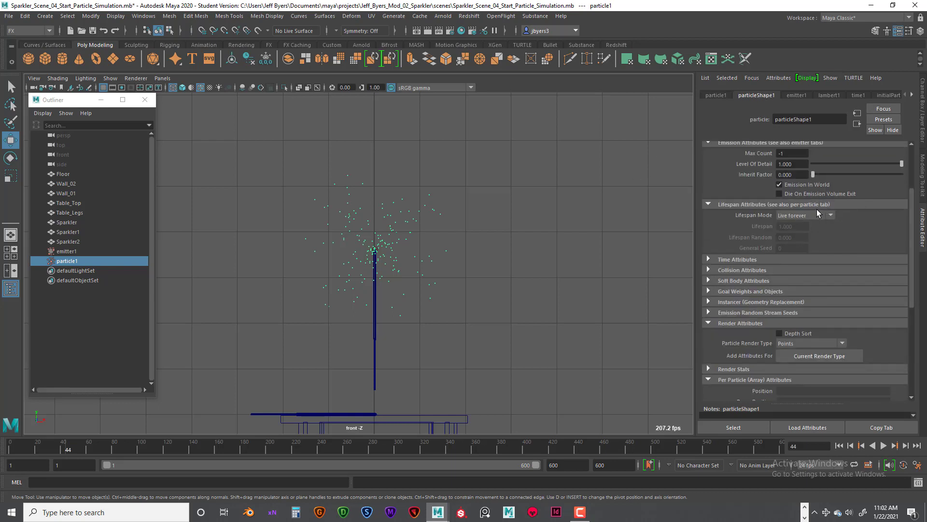
pyautogui.scroll(3, 832, 203)
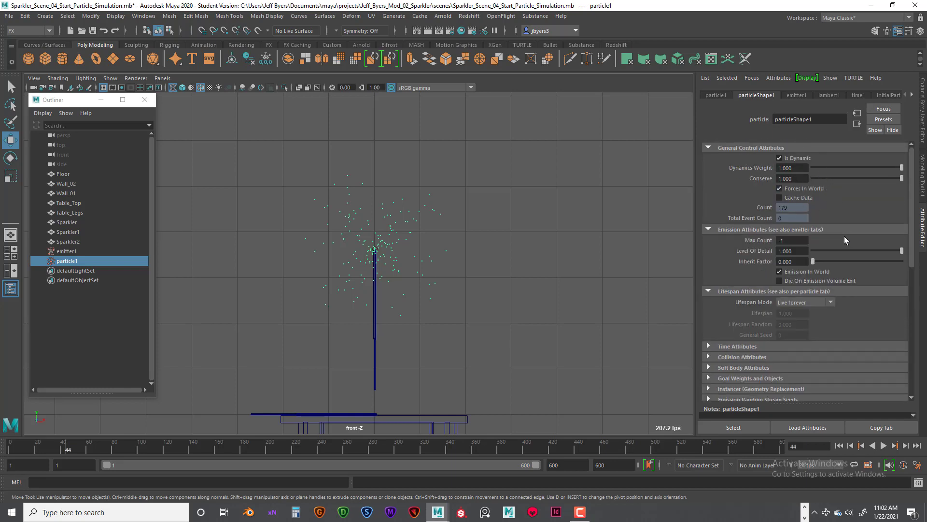
pyautogui.scroll(-1, 839, 255)
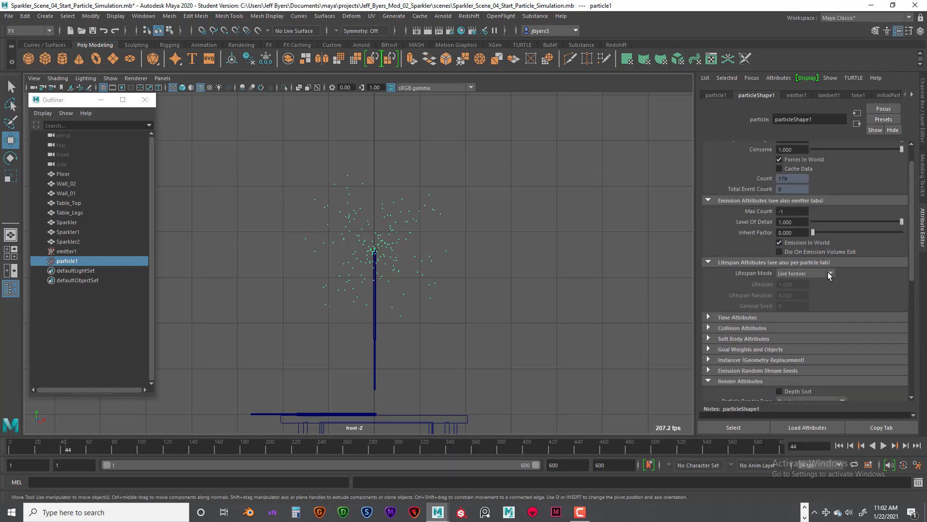
pyautogui.click(831, 274)
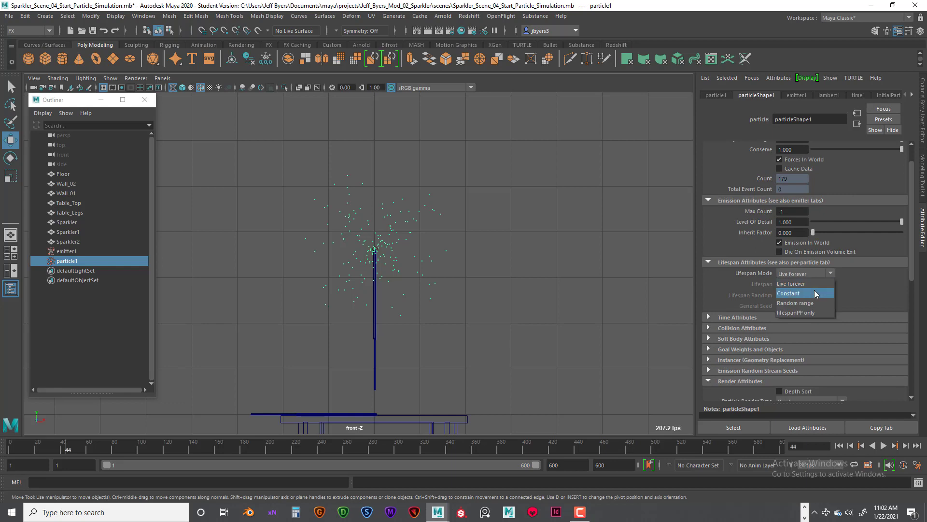
pyautogui.click(804, 304)
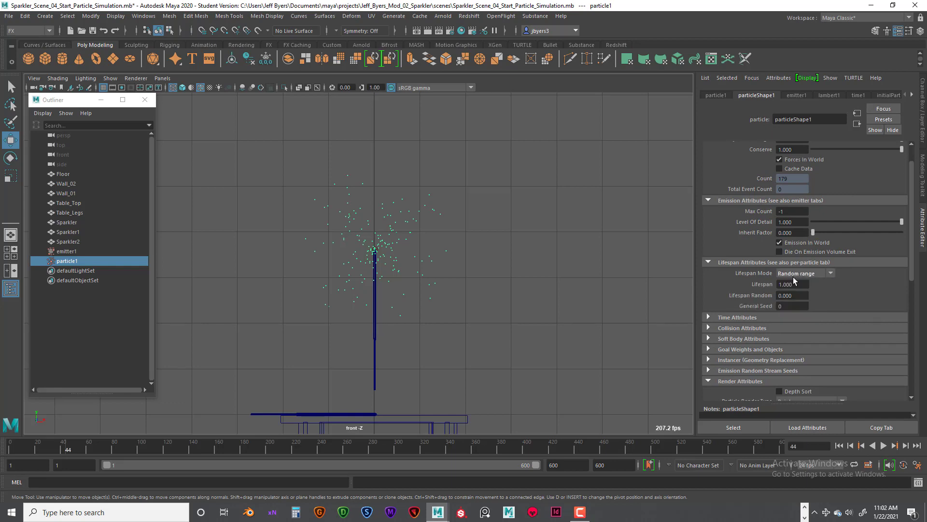
pyautogui.click(797, 285)
pyautogui.write('4')
pyautogui.press('Return')
pyautogui.press('Return')
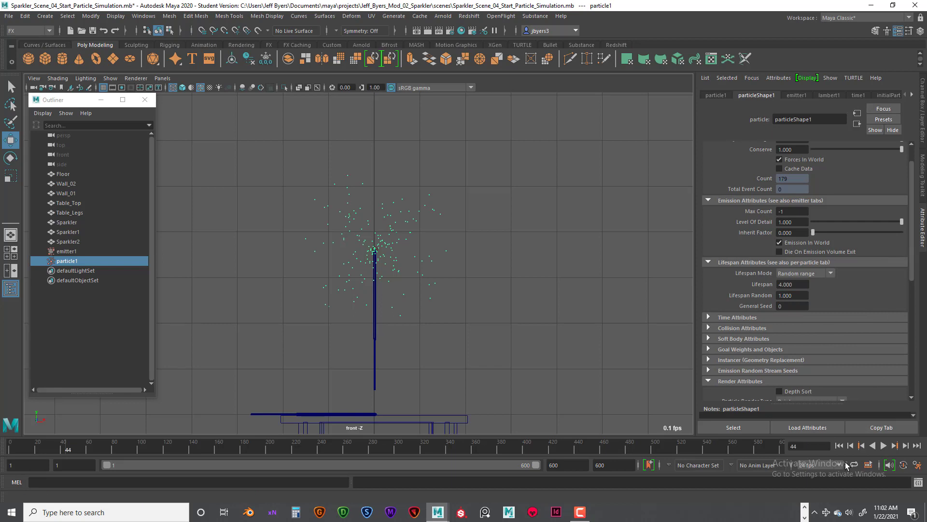
# Replay the simulation from frame 1 with the whole table in the front view, stopping and returning to frame 1.
pyautogui.click(838, 445)
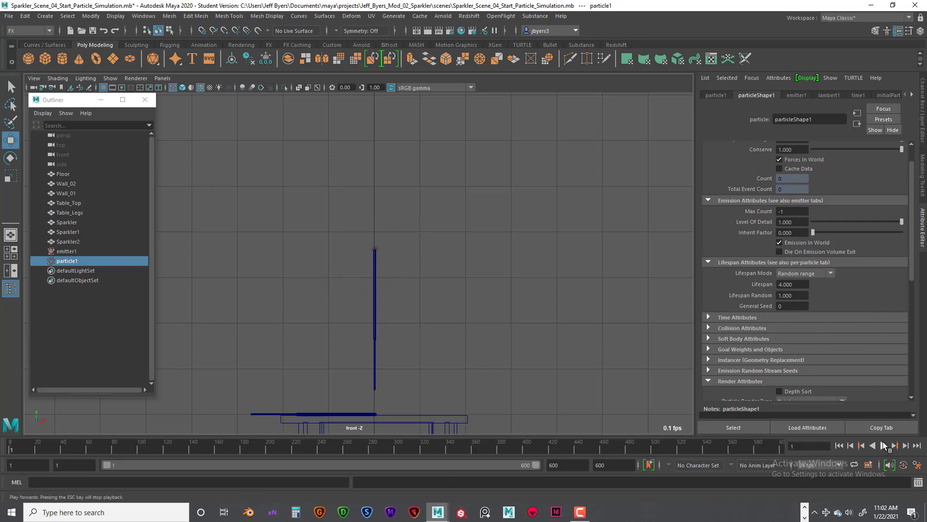
pyautogui.click(883, 446)
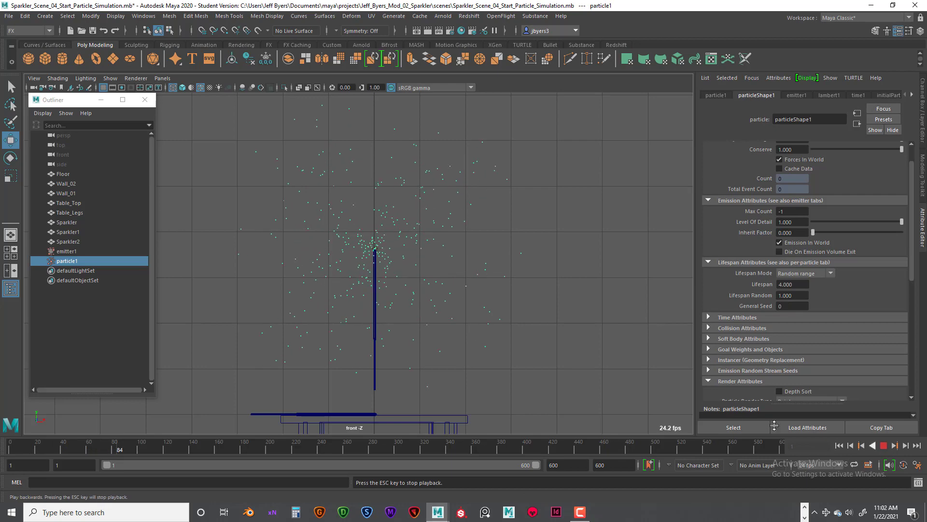
pyautogui.scroll(-3, 602, 367)
pyautogui.scroll(-2, 604, 367)
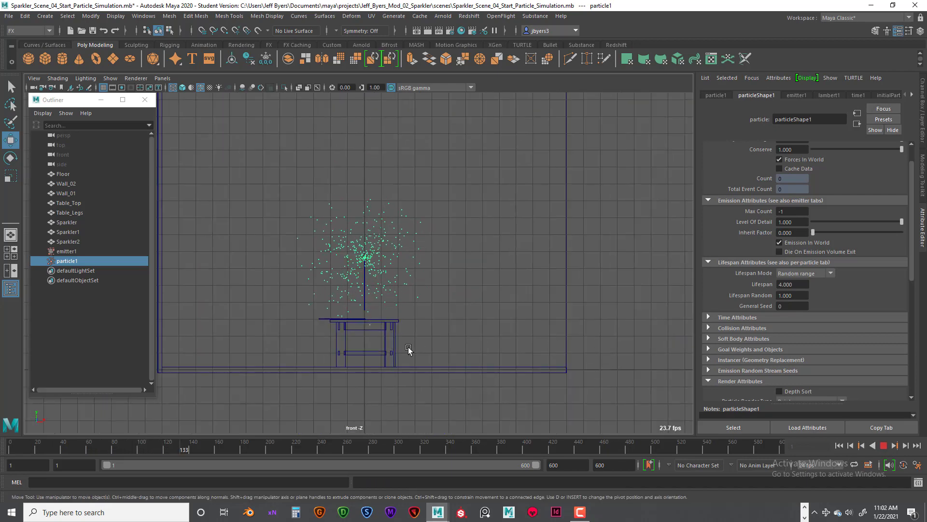
pyautogui.click(883, 445)
pyautogui.click(840, 445)
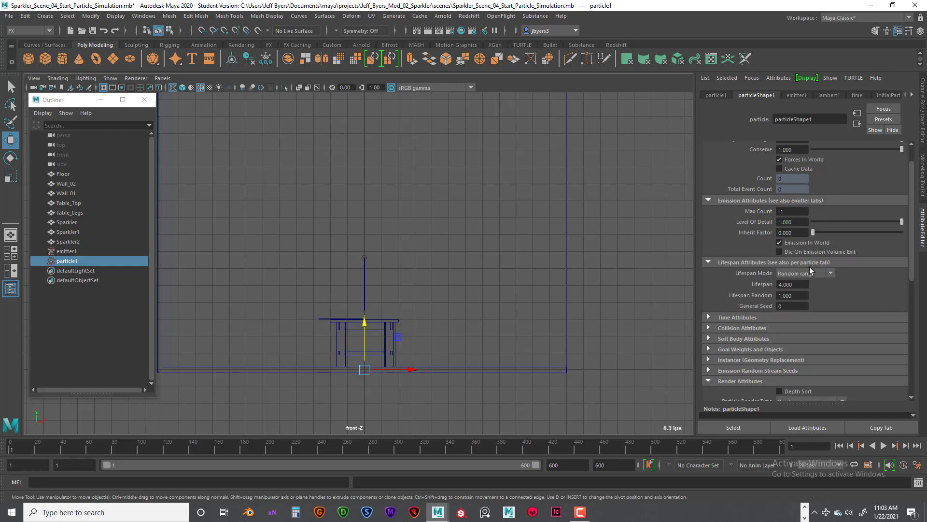
# Review particleShape1's Collision Attributes and Emission Random Stream Seeds sections.
pyautogui.scroll(-1, 839, 284)
pyautogui.scroll(-1, 843, 281)
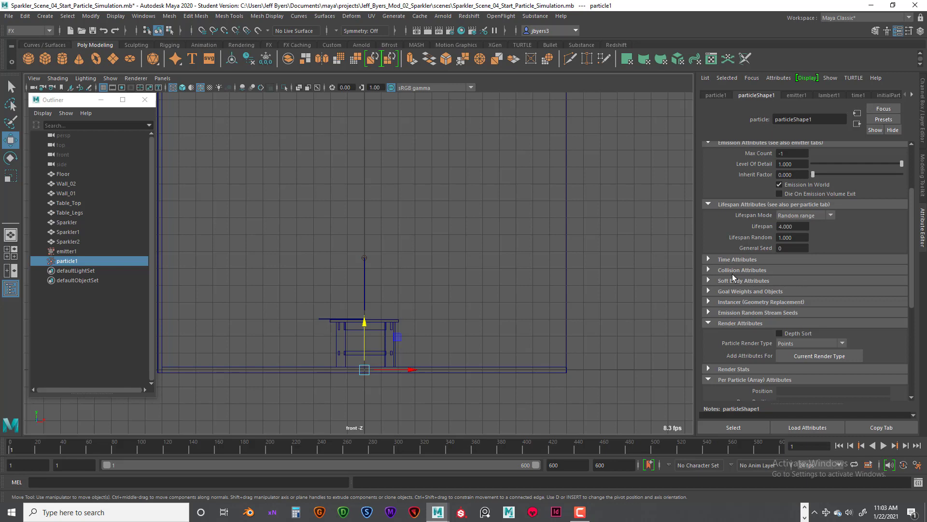
pyautogui.click(707, 270)
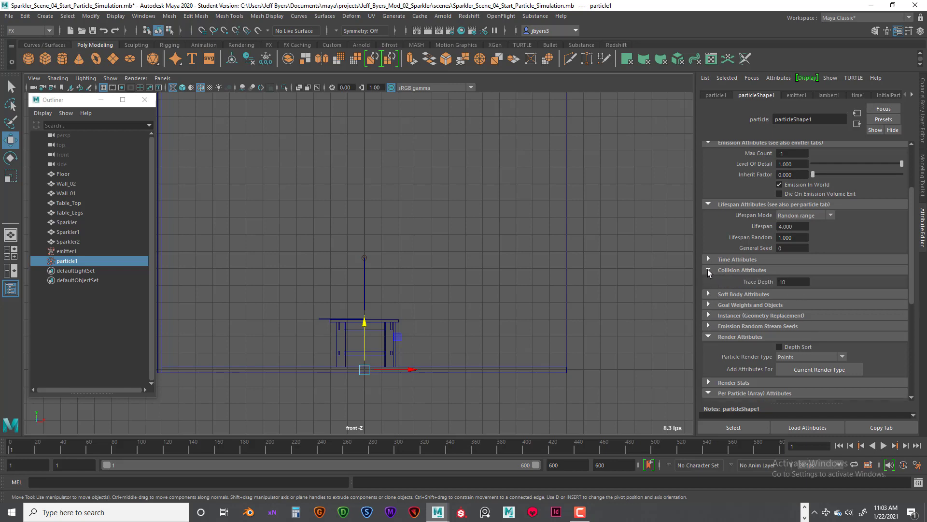
pyautogui.click(708, 270)
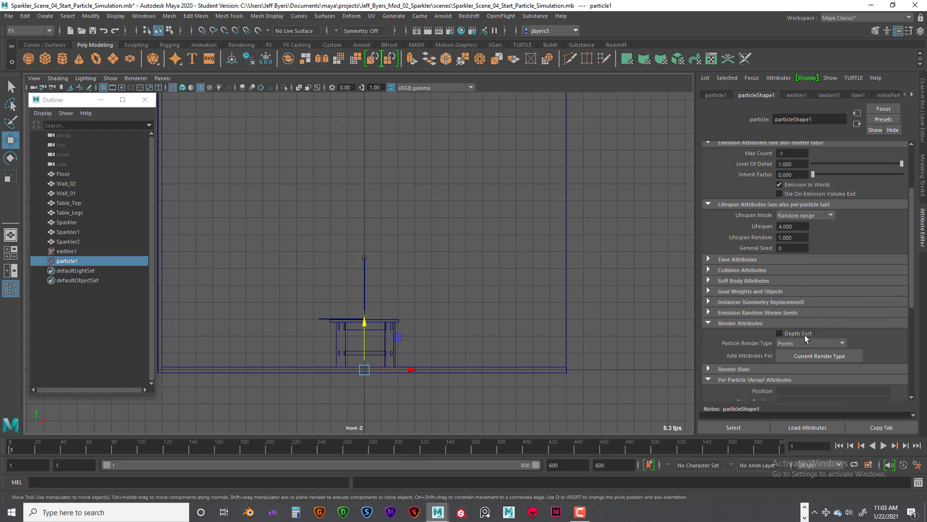
pyautogui.scroll(-2, 717, 304)
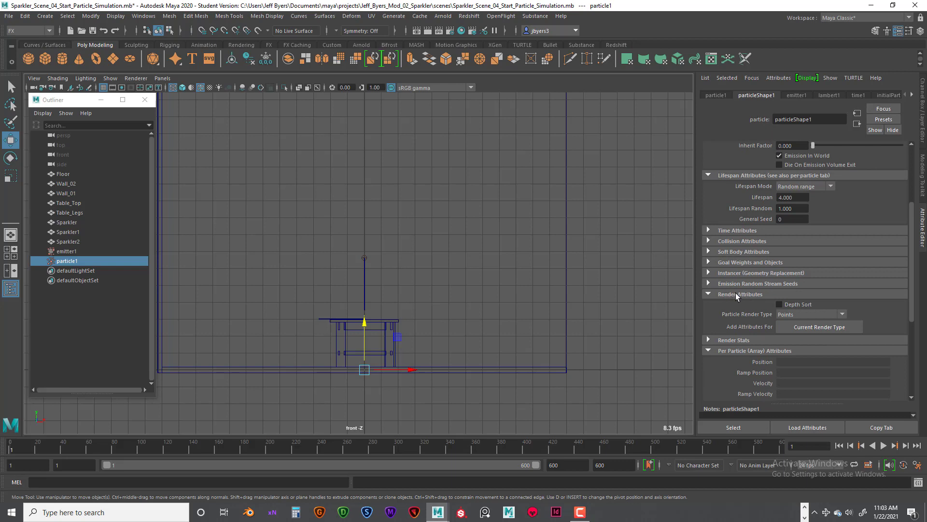
pyautogui.click(708, 284)
pyautogui.click(708, 283)
# Set particleShape1's Particle Render Type to Streak and add the attributes for the current render type.
pyautogui.click(843, 314)
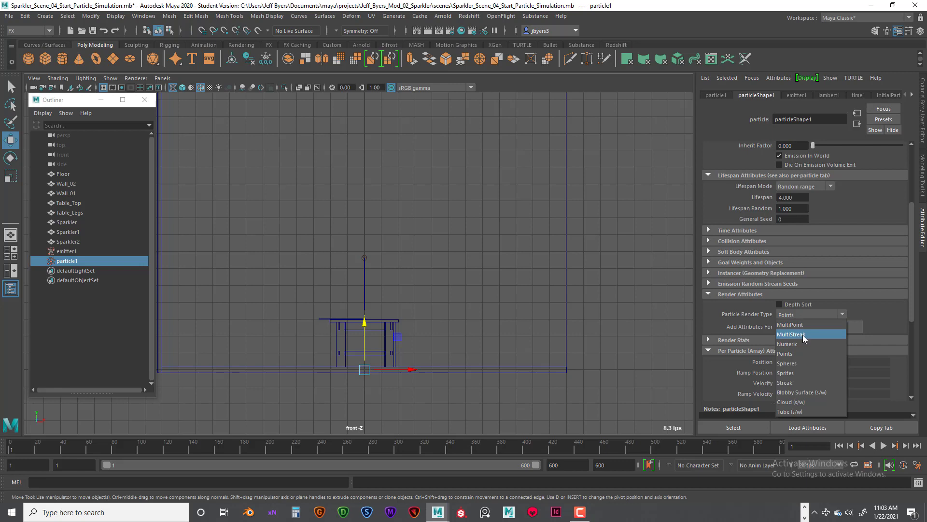
pyautogui.click(795, 382)
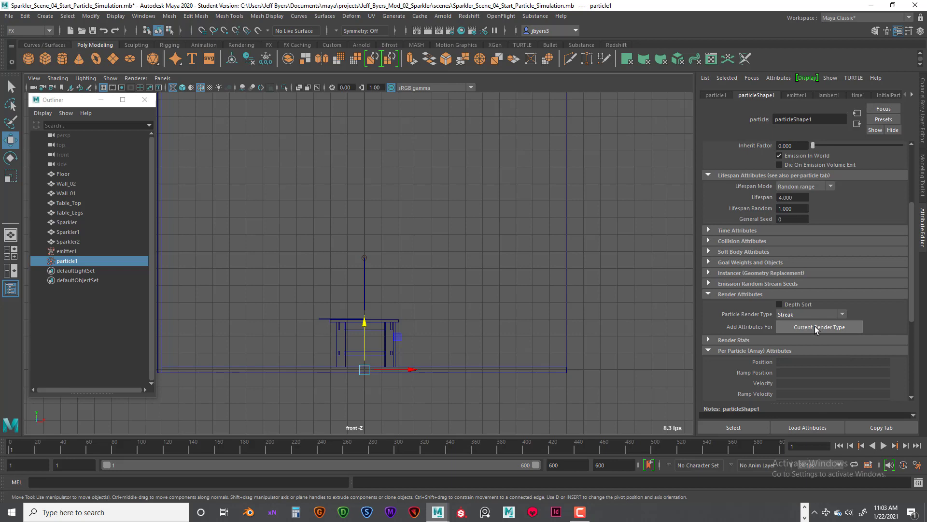
pyautogui.click(814, 326)
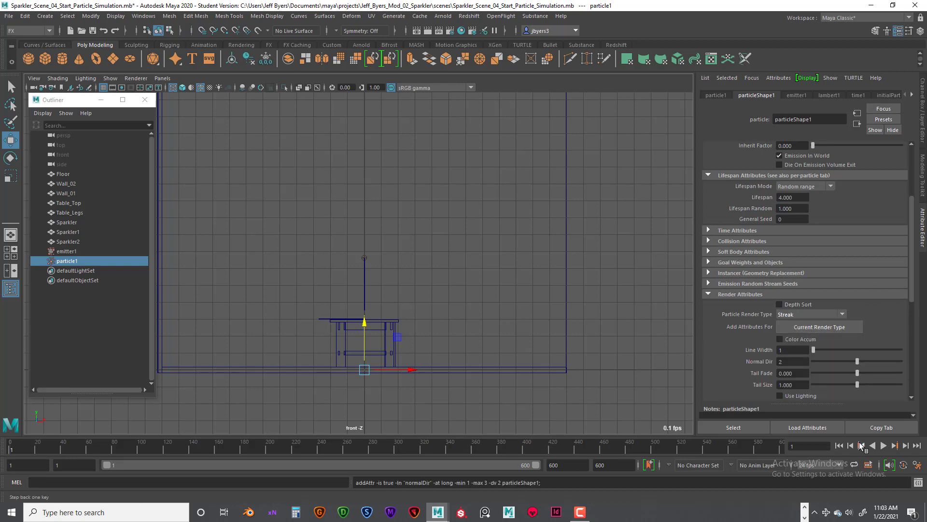
# Play the streak particles close up around the upright sparkler in the front view, stopping at frame 148.
pyautogui.click(884, 445)
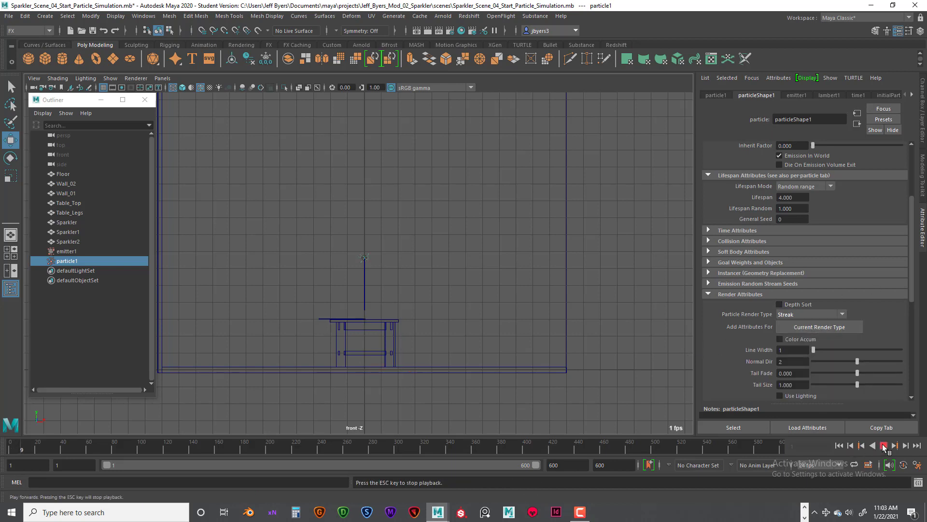
pyautogui.scroll(5, 422, 334)
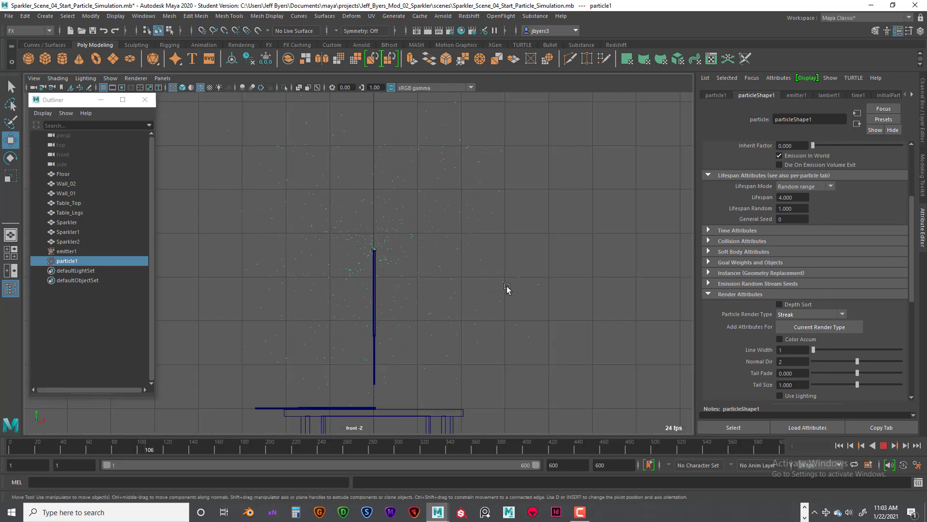
pyautogui.click(884, 445)
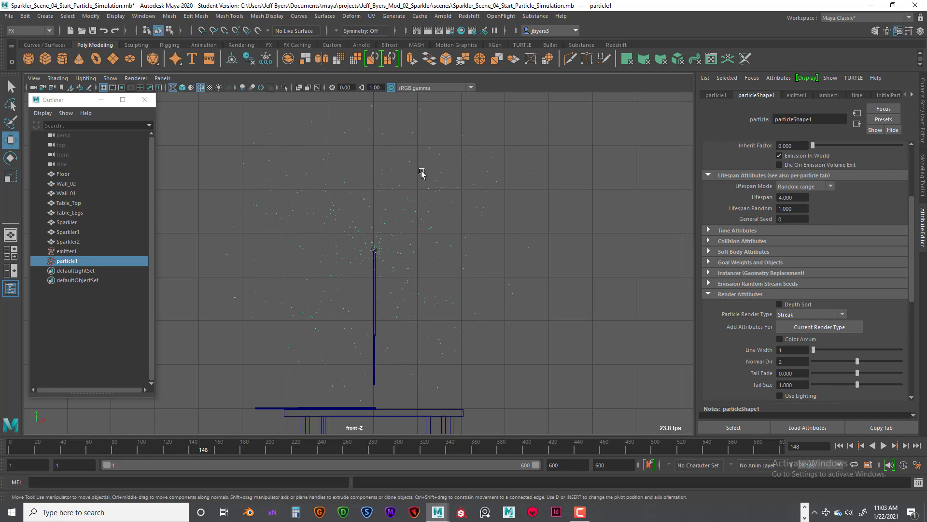
# Set emitter1's emission speed to 10 and replay the simulation from frame 1.
pyautogui.click(66, 251)
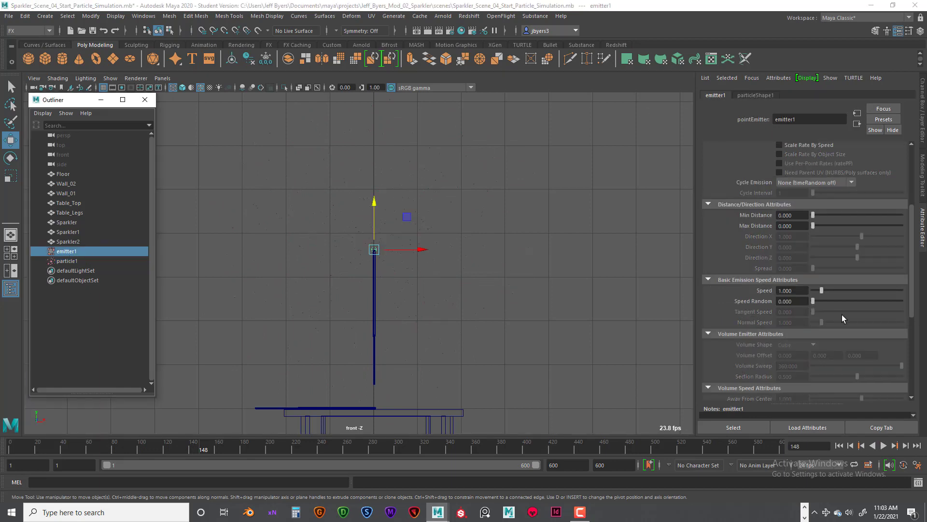
pyautogui.click(798, 290)
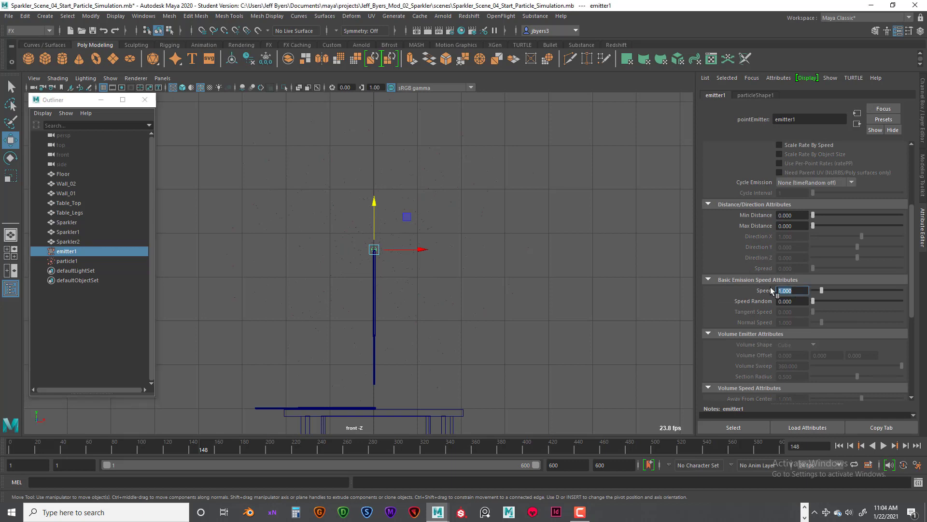
pyautogui.write('10')
pyautogui.press('Return')
pyautogui.click(838, 445)
pyautogui.click(884, 446)
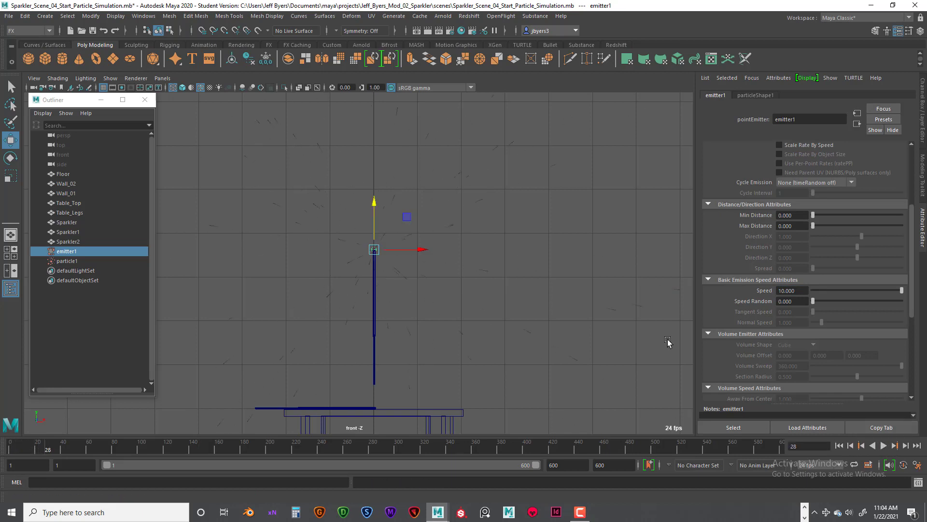
pyautogui.click(840, 445)
pyautogui.click(883, 445)
# Set emitter1's emission speed to 5 and replay the simulation from frame 1 to frame 52.
pyautogui.moveTo(798, 289); pyautogui.dragTo(778, 290)
pyautogui.write('5')
pyautogui.press('Return')
pyautogui.click(840, 445)
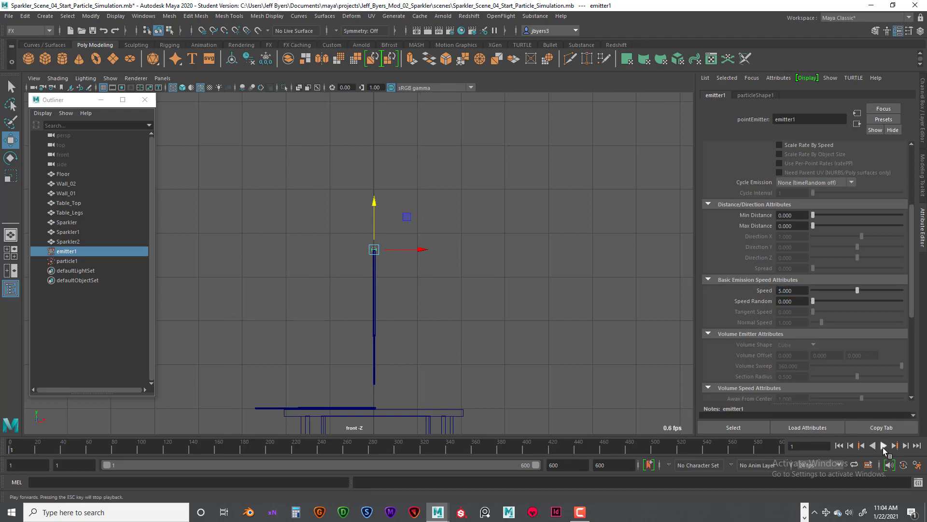
pyautogui.click(883, 445)
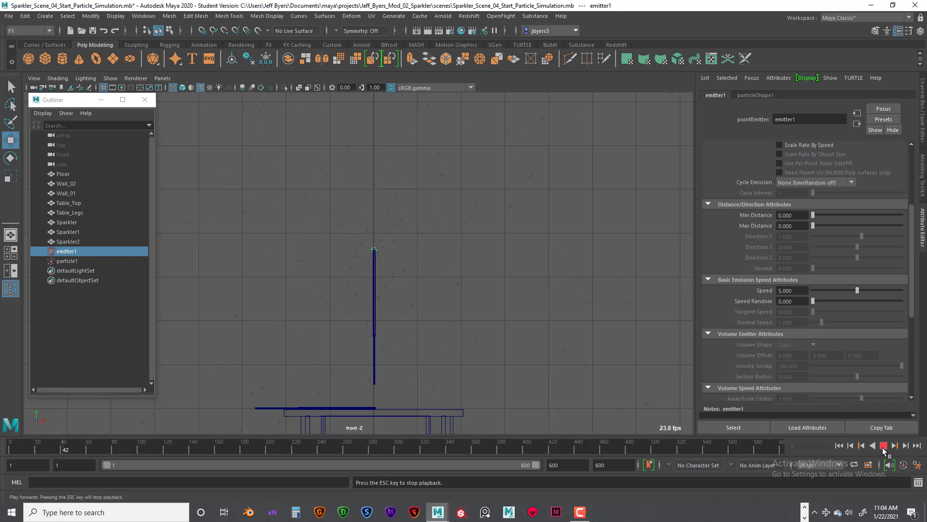
pyautogui.click(884, 446)
# Select the emitted particles and replay the simulation with the whole room in the front view, returning to frame 1.
pyautogui.moveTo(437, 156); pyautogui.dragTo(480, 204)
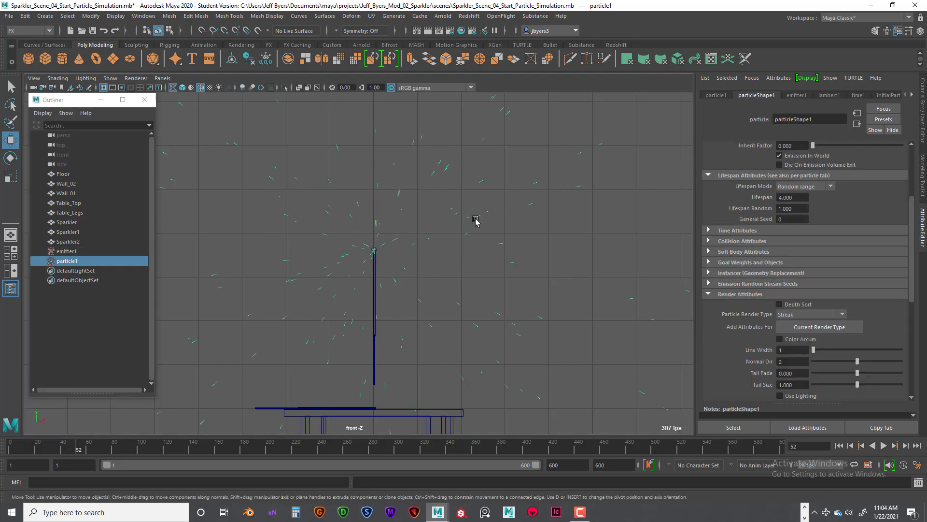
pyautogui.scroll(-3, 427, 274)
pyautogui.scroll(-5, 432, 273)
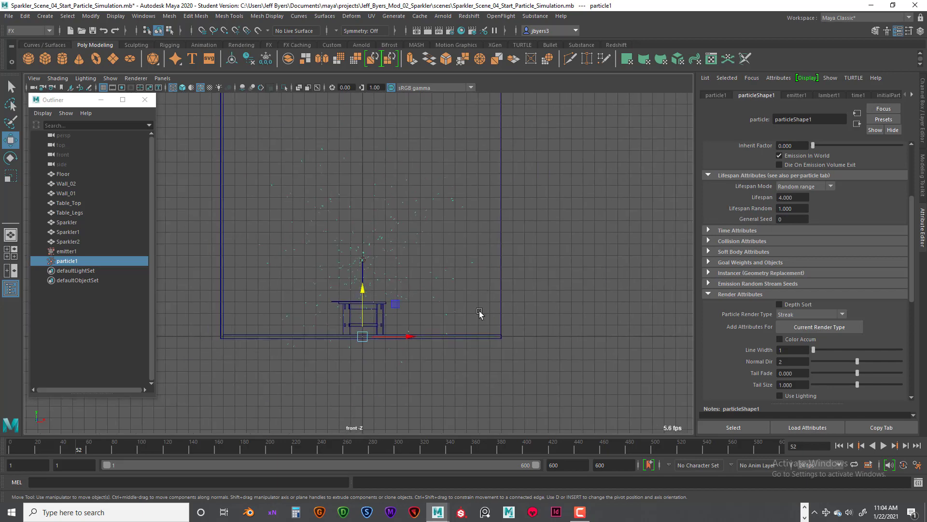
pyautogui.click(839, 445)
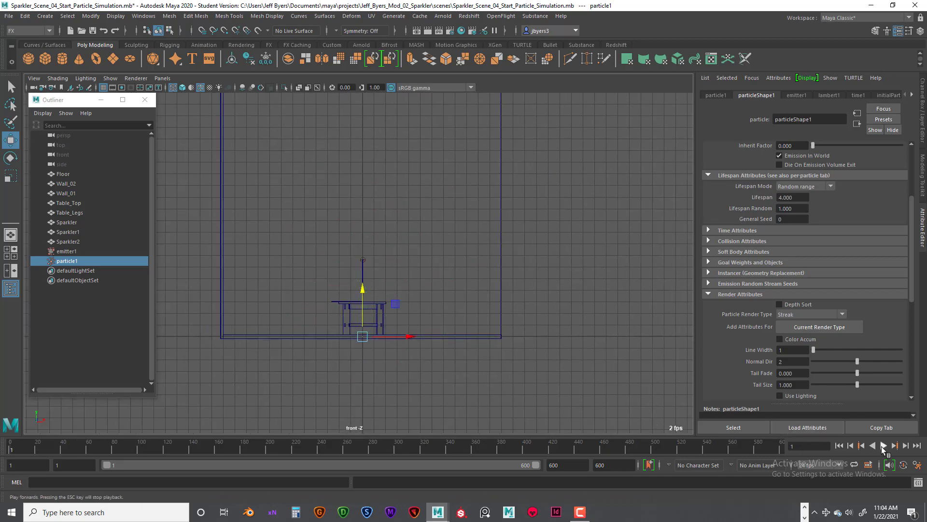
pyautogui.click(882, 445)
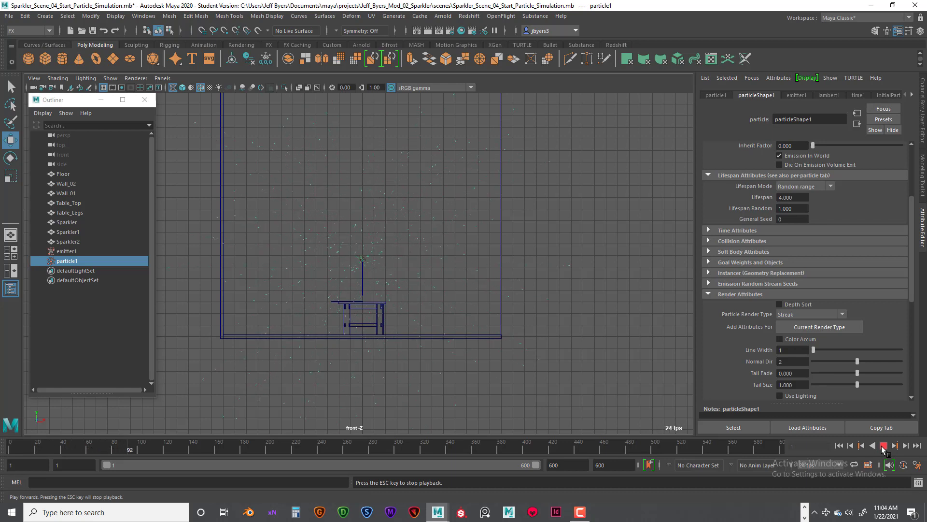
pyautogui.click(883, 445)
pyautogui.click(839, 445)
# Set particleShape1's tail size to 2 and play the simulation from frame 1 to frame 55.
pyautogui.scroll(-1, 839, 220)
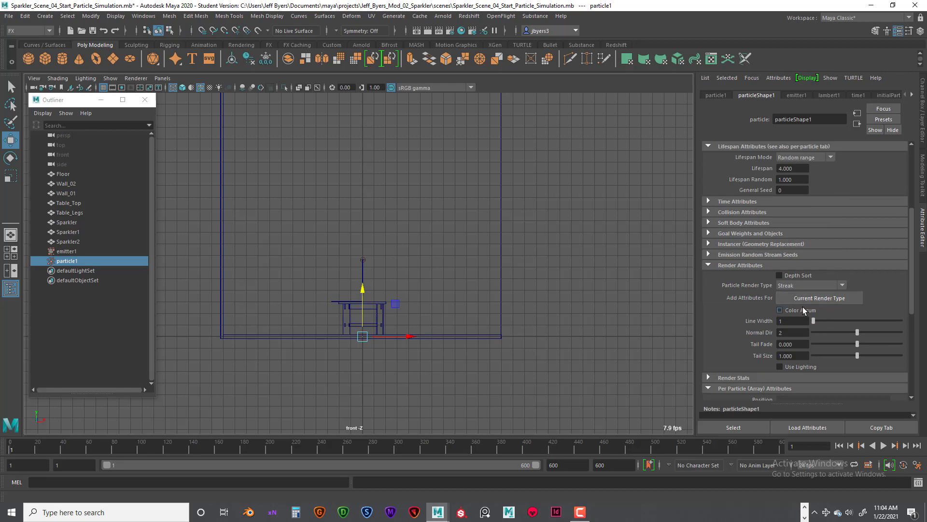
pyautogui.scroll(-1, 807, 337)
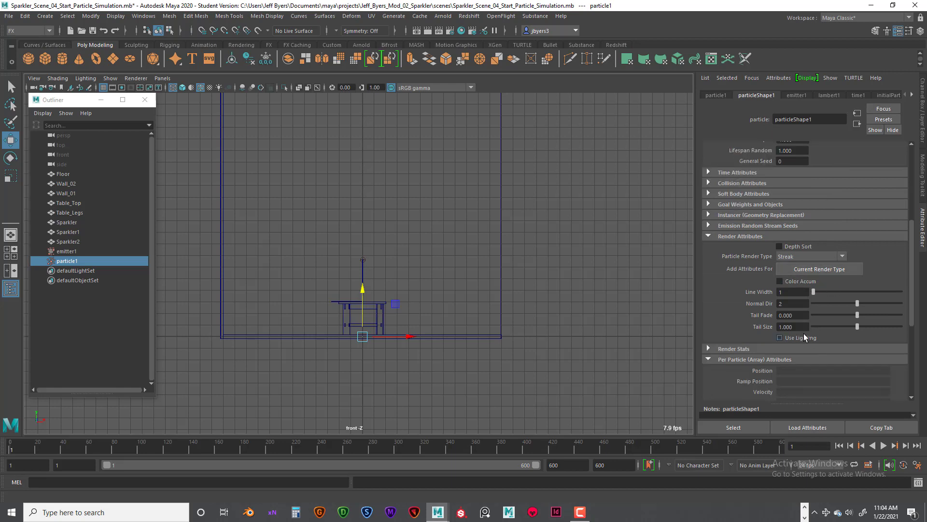
pyautogui.moveTo(800, 327); pyautogui.dragTo(779, 326)
pyautogui.write('2')
pyautogui.press('Return')
pyautogui.click(884, 445)
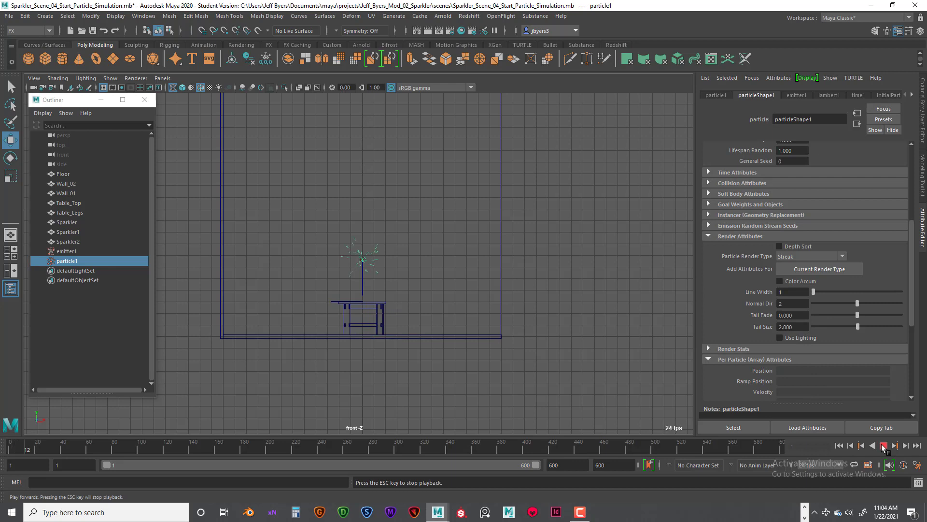
pyautogui.click(883, 444)
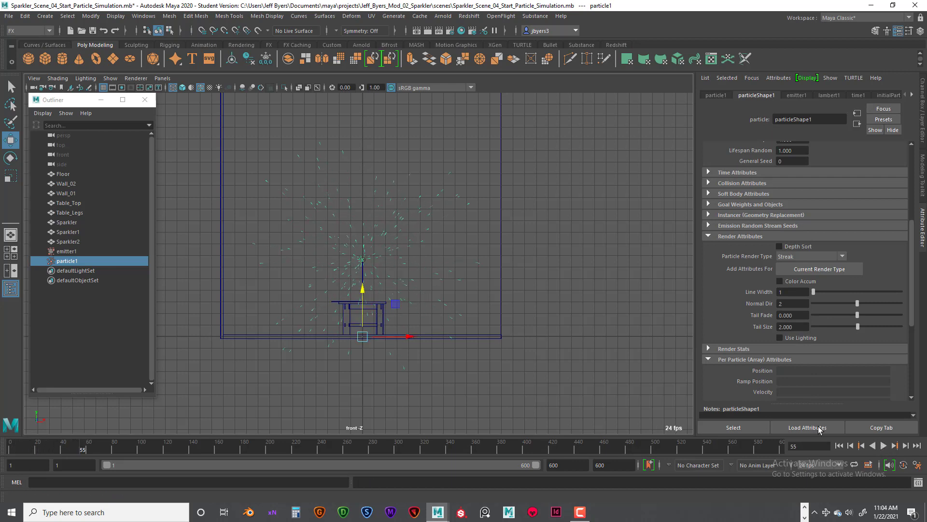
# Replay the simulation from frame 1 to frame 51 and examine the sparks in the front, perspective and side views.
pyautogui.click(839, 445)
pyautogui.click(884, 445)
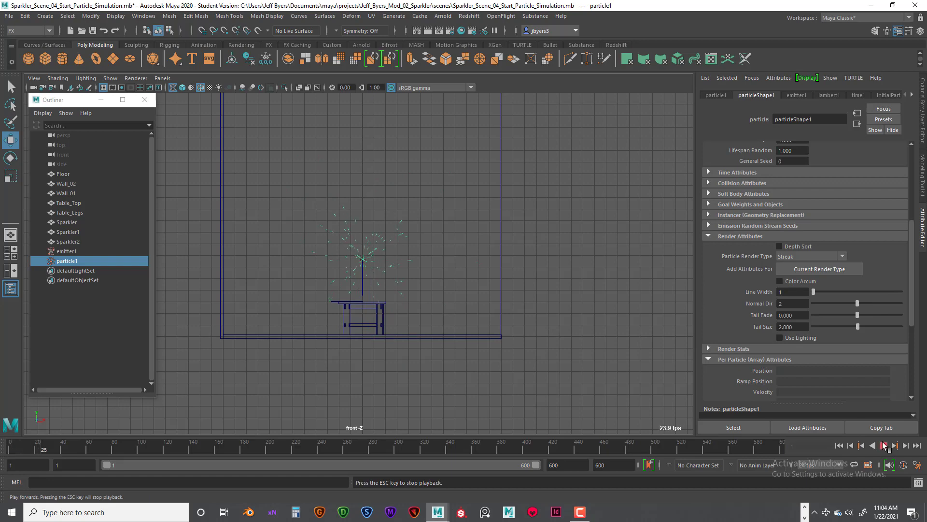
pyautogui.click(884, 446)
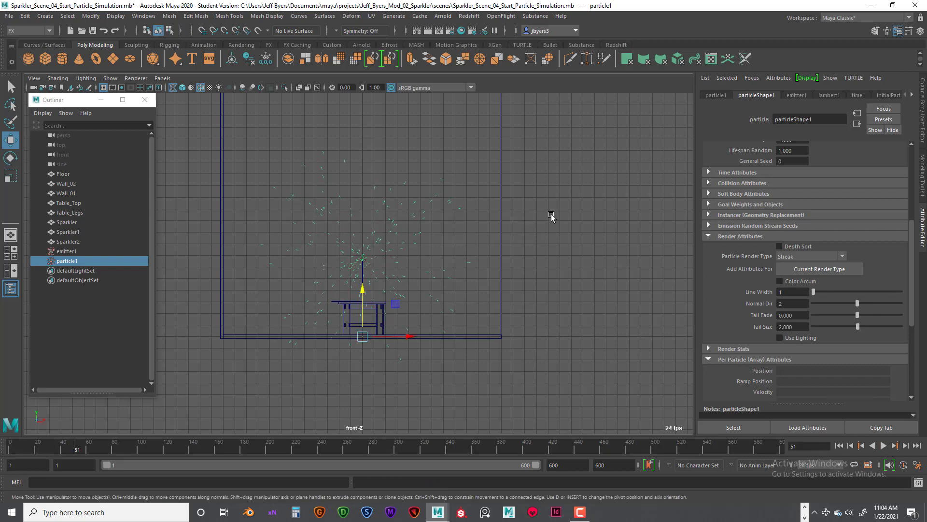
pyautogui.press('space')
pyautogui.press('space')
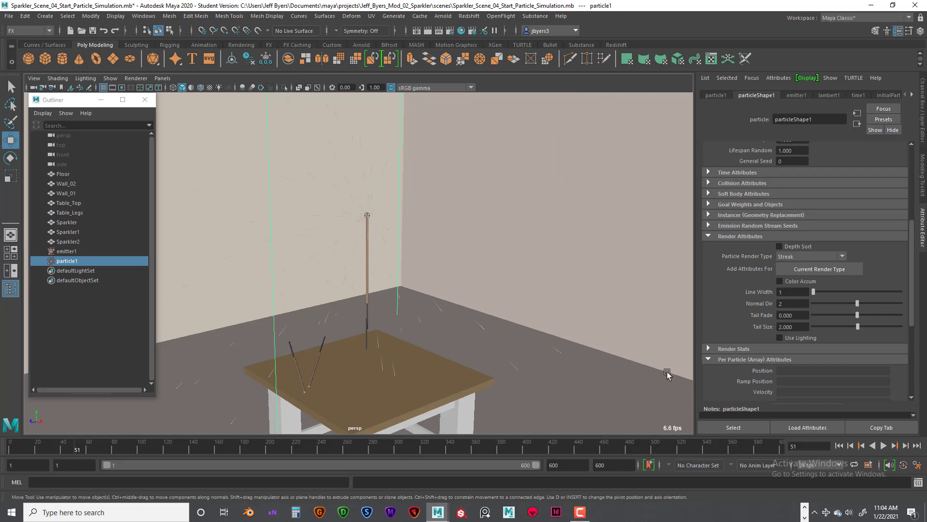
pyautogui.press('space')
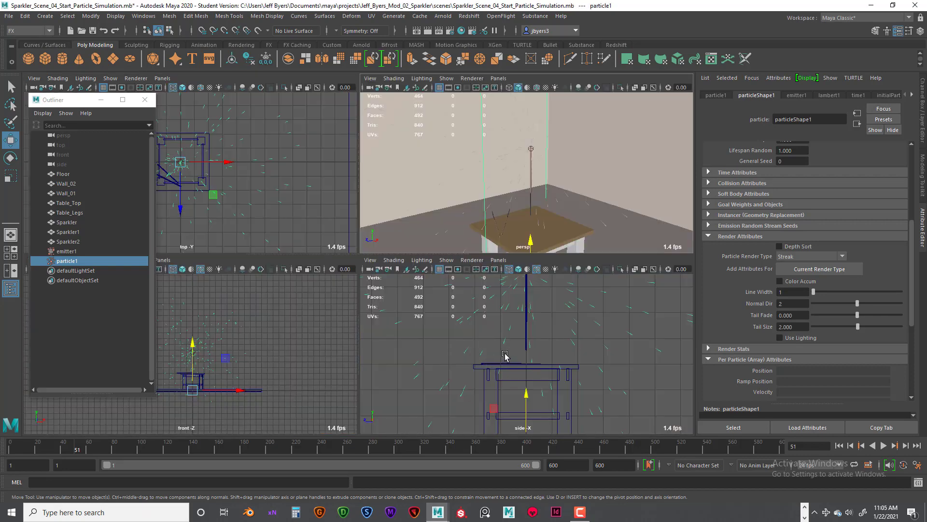
pyautogui.press('space')
pyautogui.scroll(-3, 526, 296)
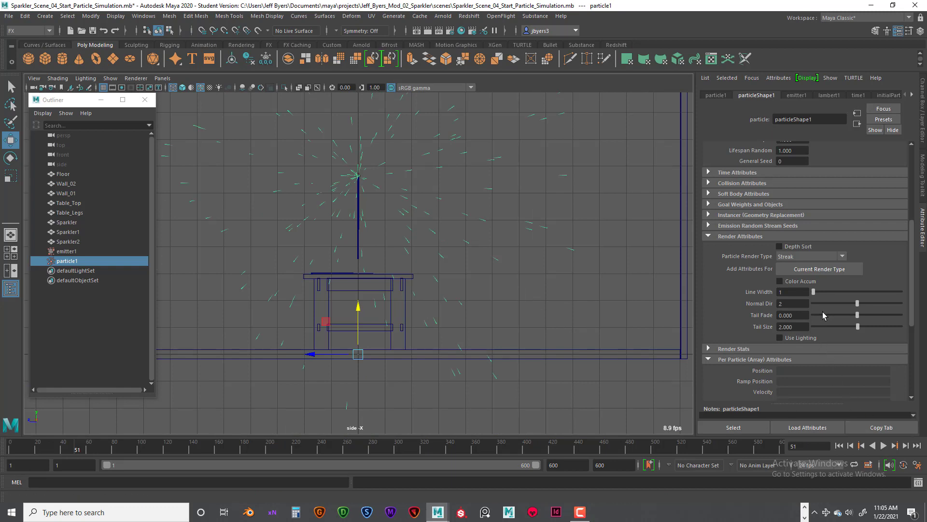
# Add a per-particle color attribute to particleShape1 and create a ramp on its RGB PP attribute.
pyautogui.scroll(-3, 823, 315)
pyautogui.scroll(-3, 824, 315)
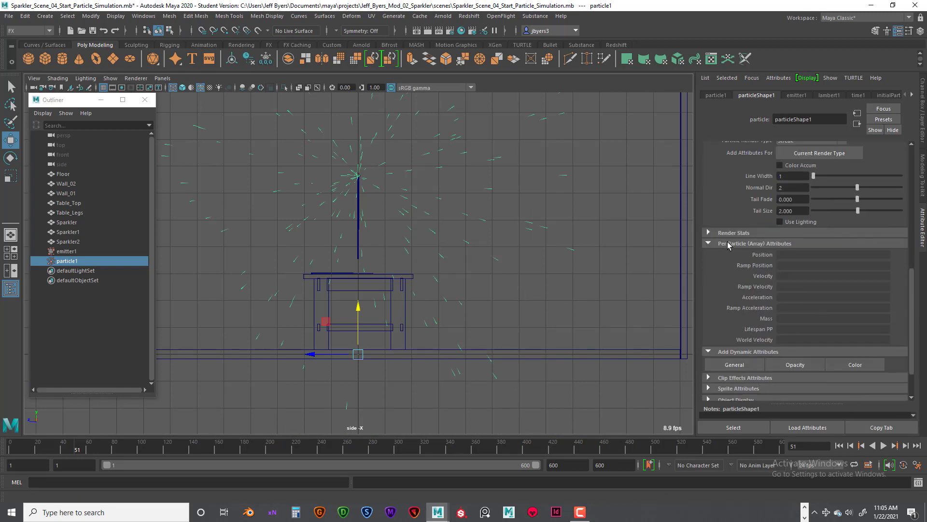
pyautogui.scroll(-2, 769, 305)
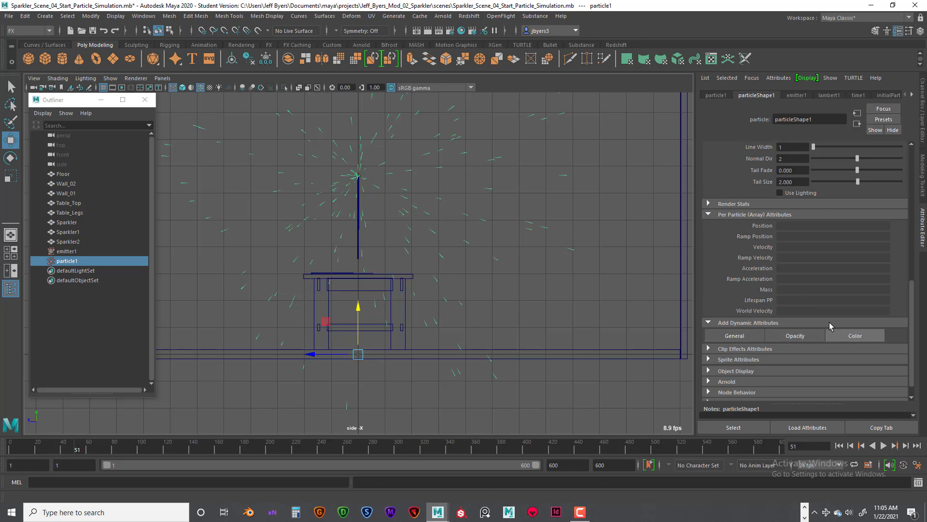
pyautogui.click(853, 334)
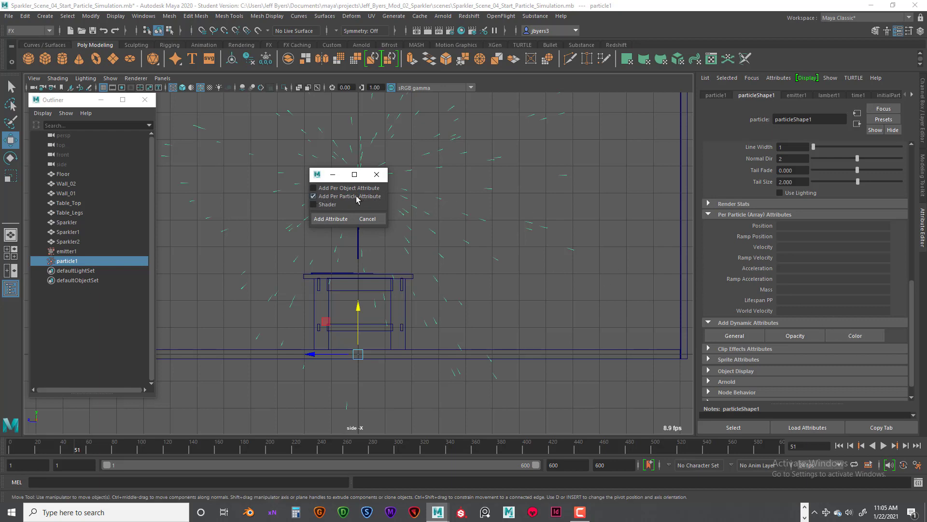
pyautogui.click(337, 220)
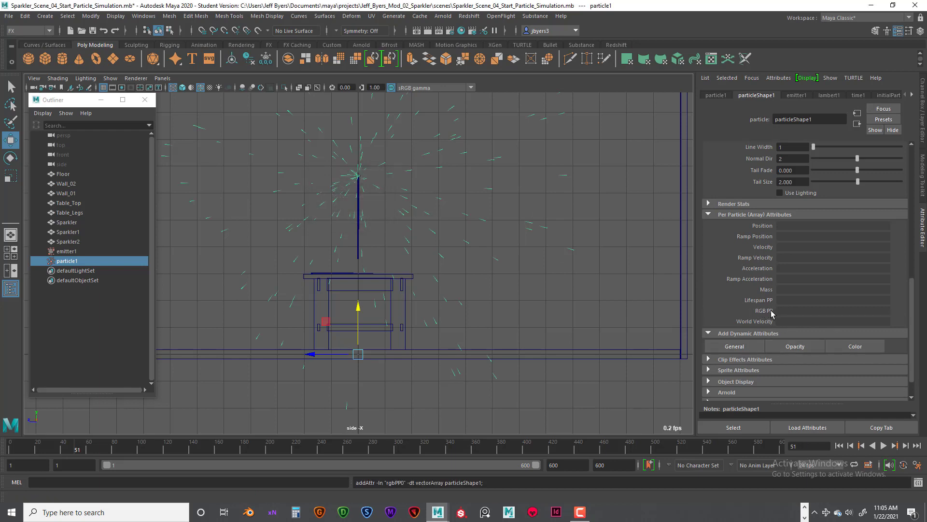
pyautogui.rightClick(805, 310)
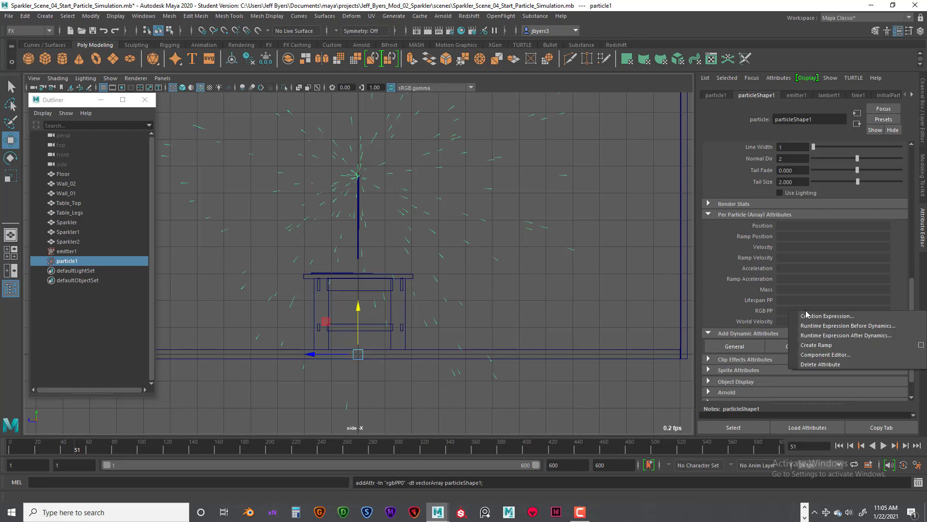
pyautogui.click(815, 345)
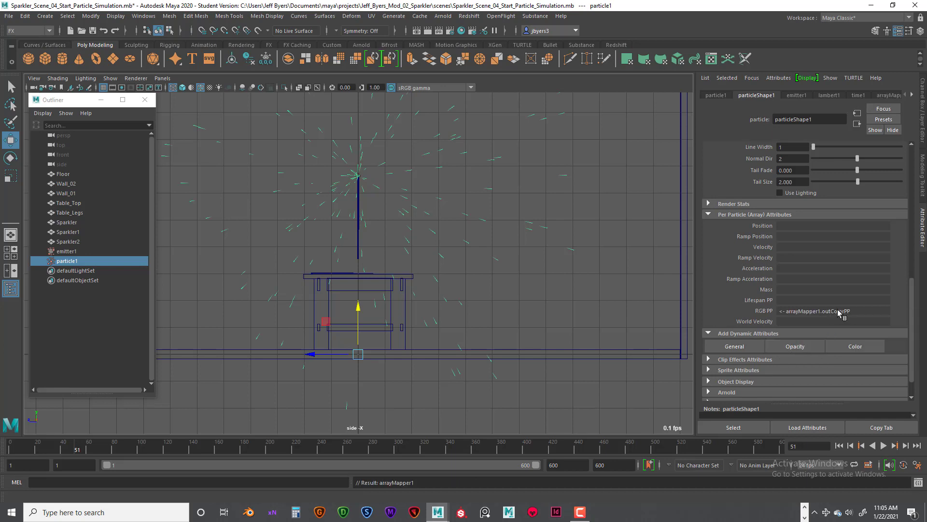
# Edit the RGB PP ramp to solid red by deleting its black marker and recoloring the white one, moved to position 0.
pyautogui.rightClick(797, 313)
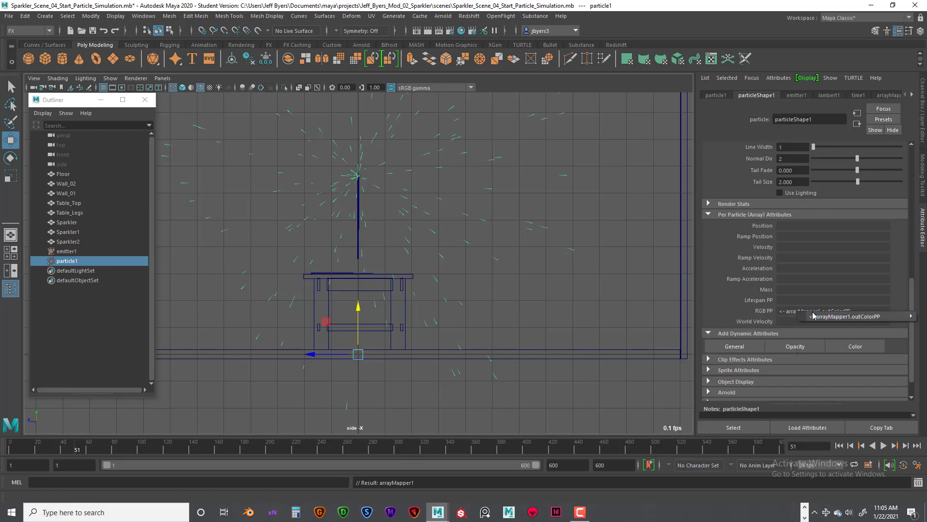
pyautogui.moveTo(835, 316)
pyautogui.click(746, 317)
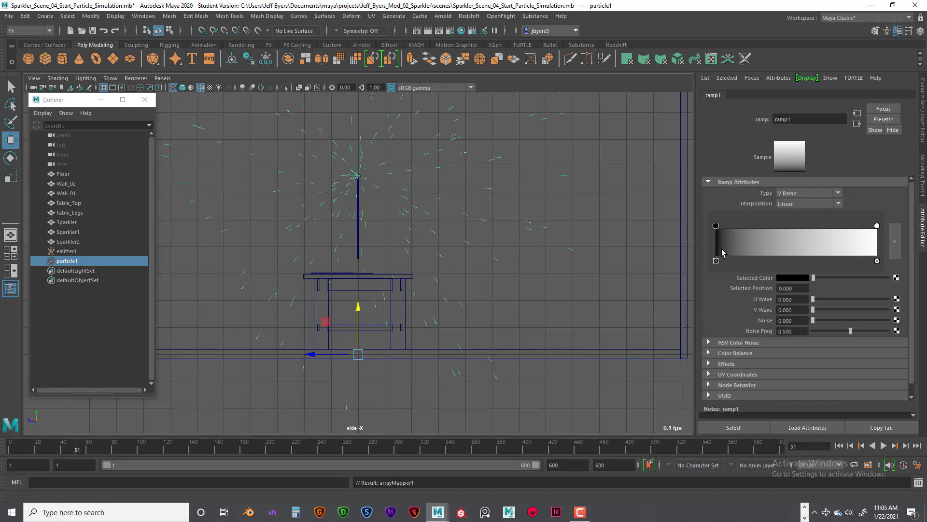
pyautogui.click(716, 260)
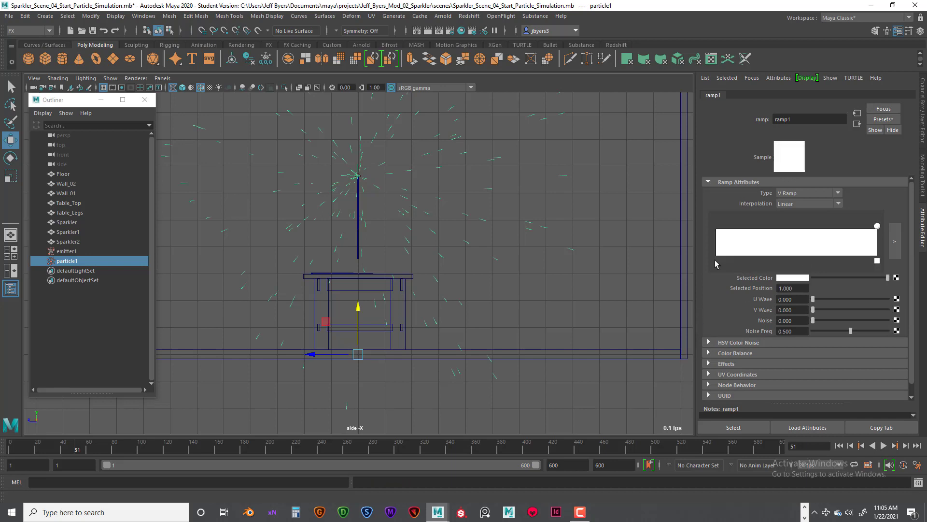
pyautogui.moveTo(877, 226); pyautogui.dragTo(708, 243)
pyautogui.click(800, 278)
pyautogui.click(824, 312)
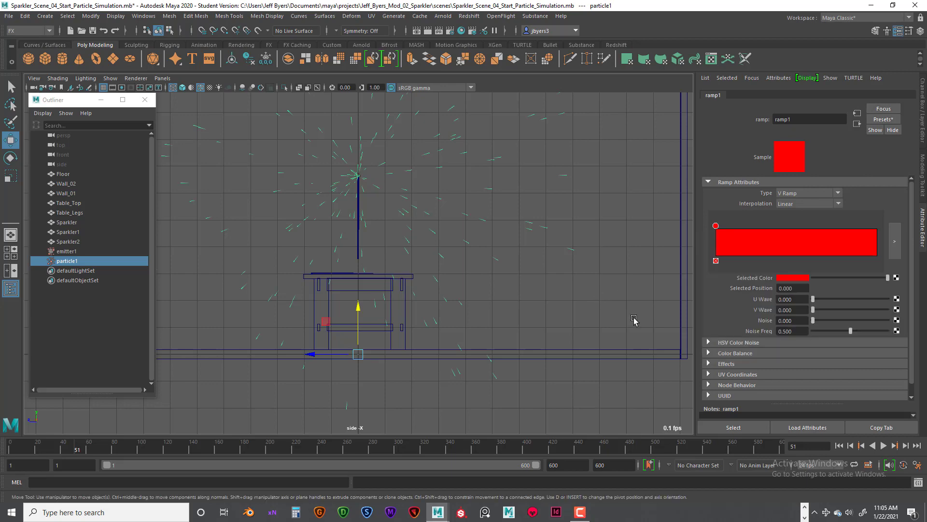
pyautogui.click(587, 231)
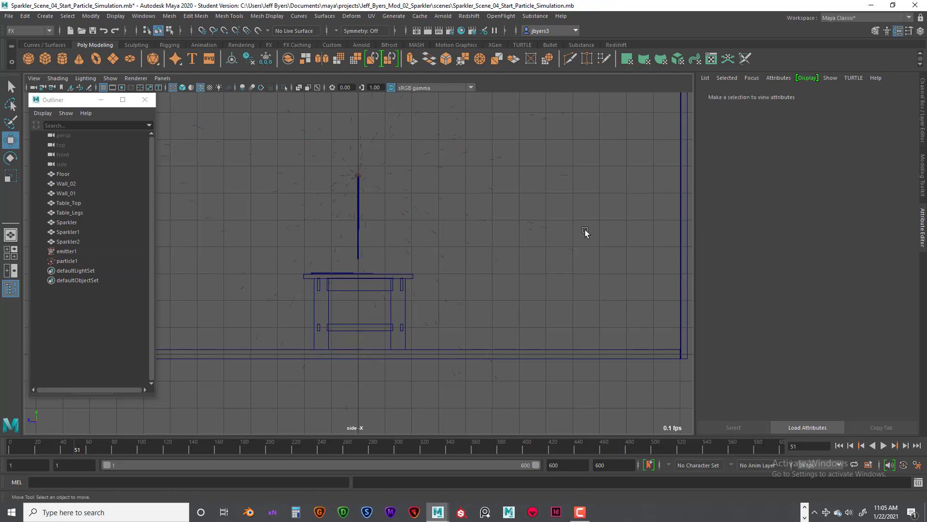
# Set particleShape1's line width to 4 with the red sparks shown in the perspective view.
pyautogui.press('space')
pyautogui.press('space')
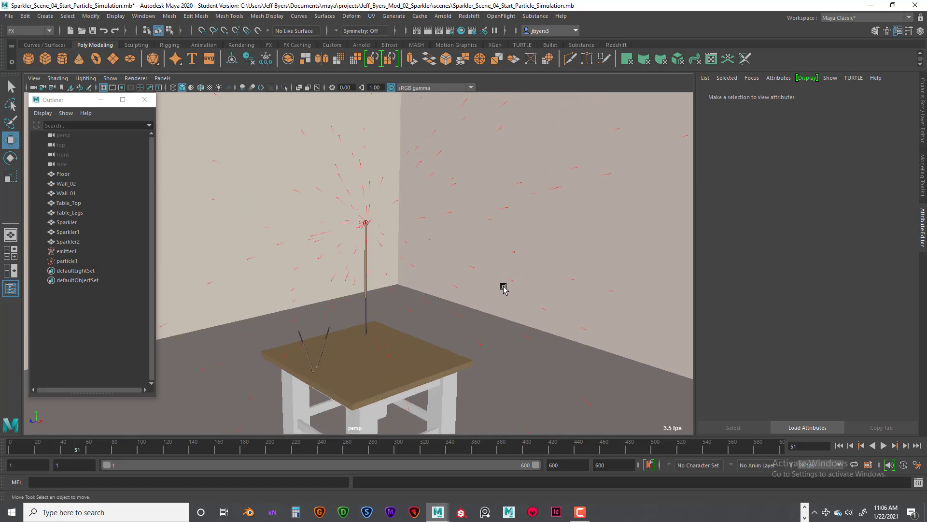
pyautogui.moveTo(510, 291)
pyautogui.keyDown('alt'); pyautogui.mouseDown()
pyautogui.moveTo(486, 277)
pyautogui.moveTo(471, 282)
pyautogui.moveTo(503, 296)
pyautogui.mouseUp(); pyautogui.keyUp('alt')
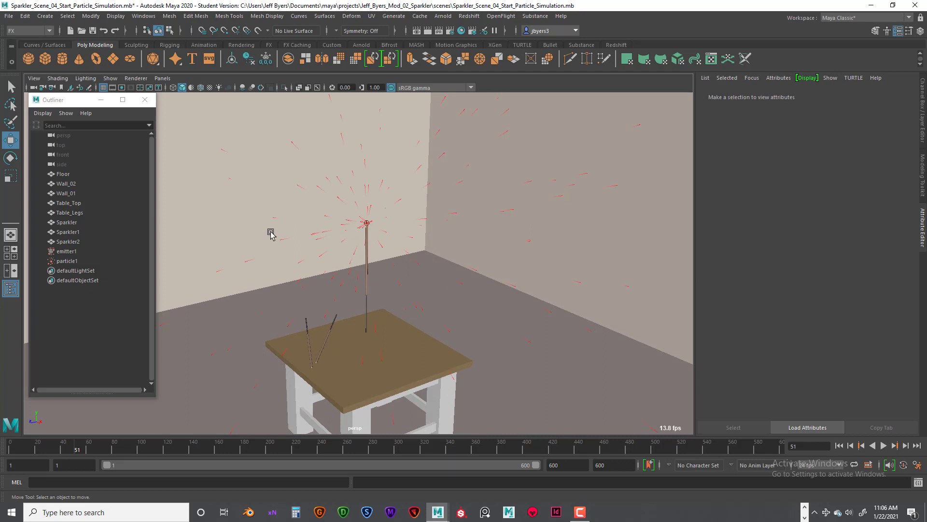
pyautogui.click(66, 260)
pyautogui.scroll(-2, 720, 276)
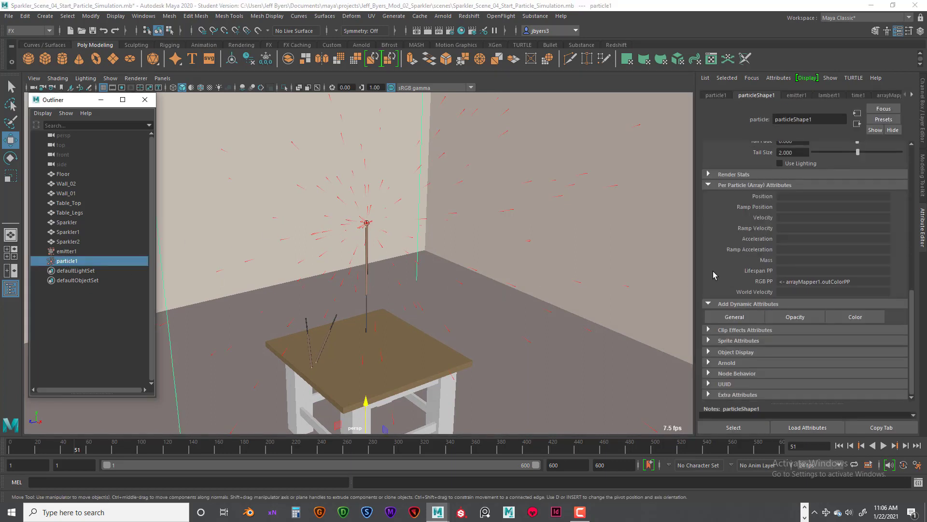
pyautogui.click(783, 244)
pyautogui.scroll(2, 784, 248)
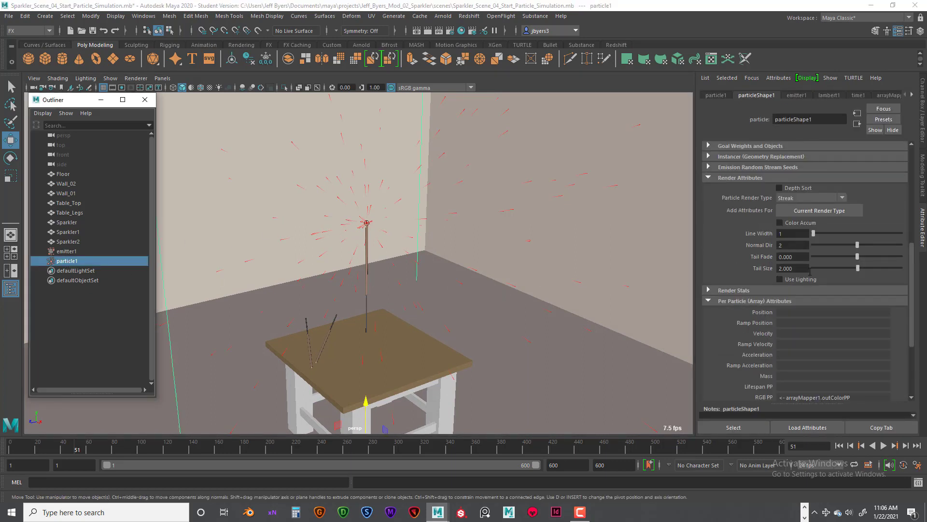
pyautogui.scroll(1, 810, 272)
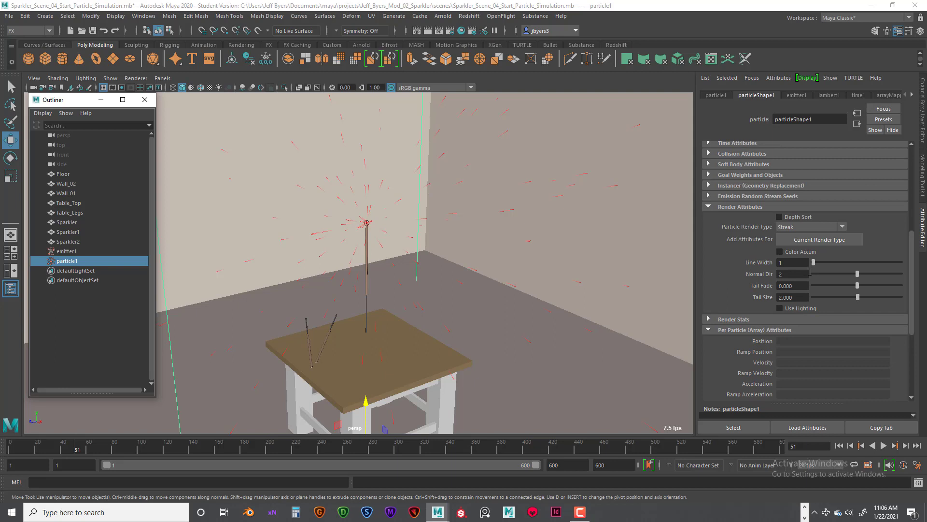
pyautogui.click(780, 262)
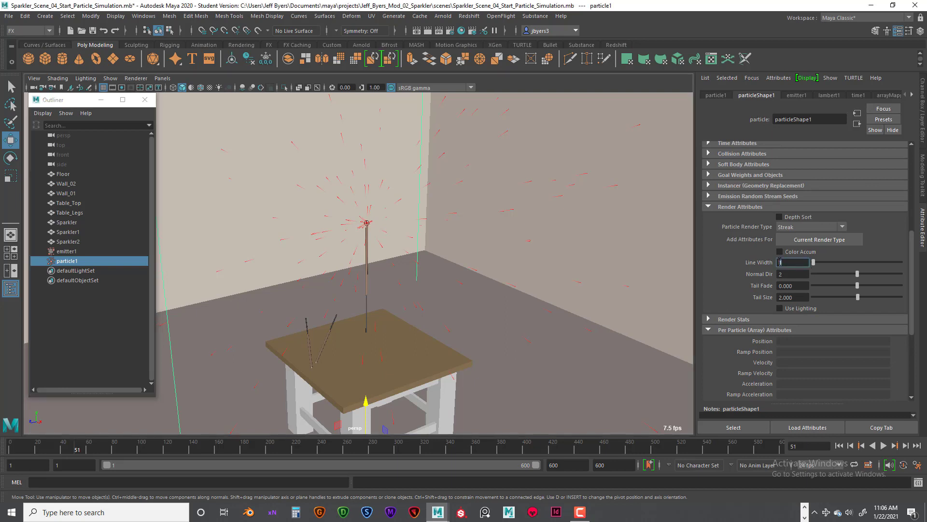
pyautogui.write('4')
pyautogui.press('Return')
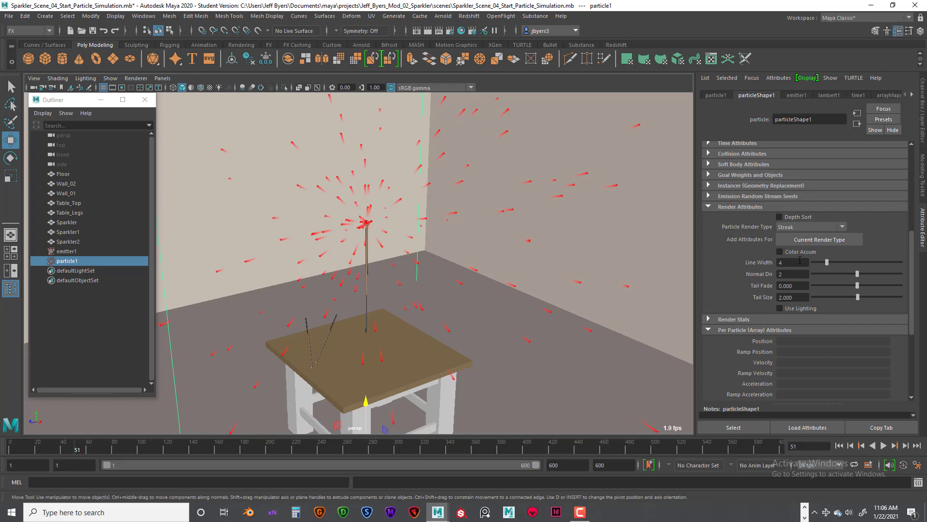
# Deselect the particles and replay the simulation from frame 1 to frame 64 with the whole table in the perspective view.
pyautogui.scroll(-5, 488, 280)
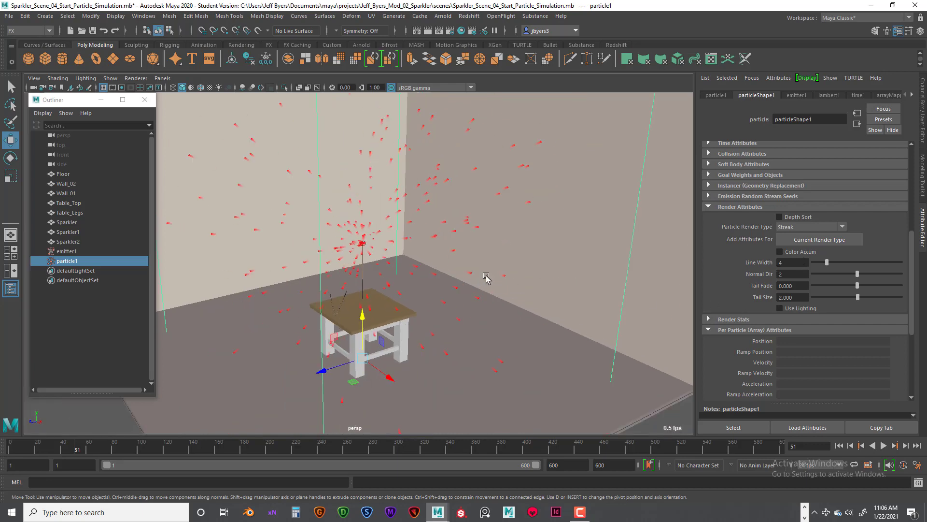
pyautogui.scroll(-3, 486, 281)
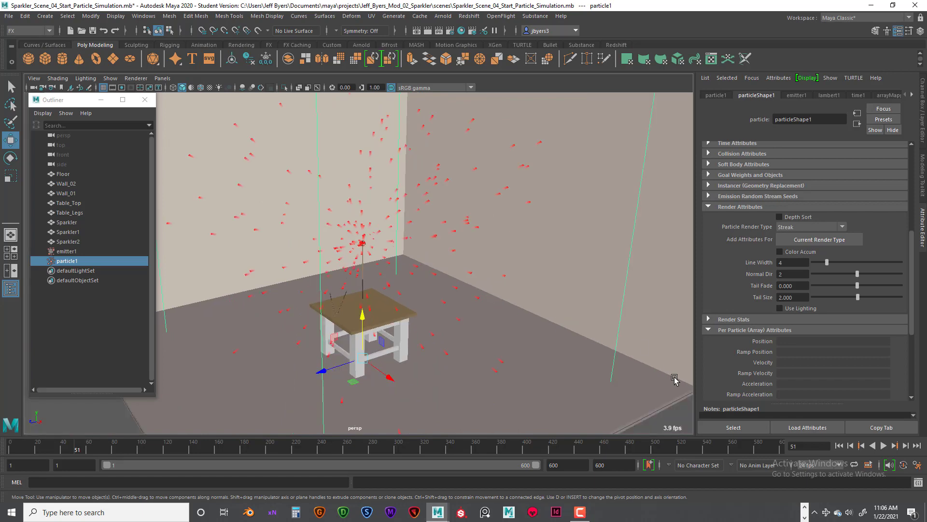
pyautogui.click(684, 413)
pyautogui.scroll(5, 433, 300)
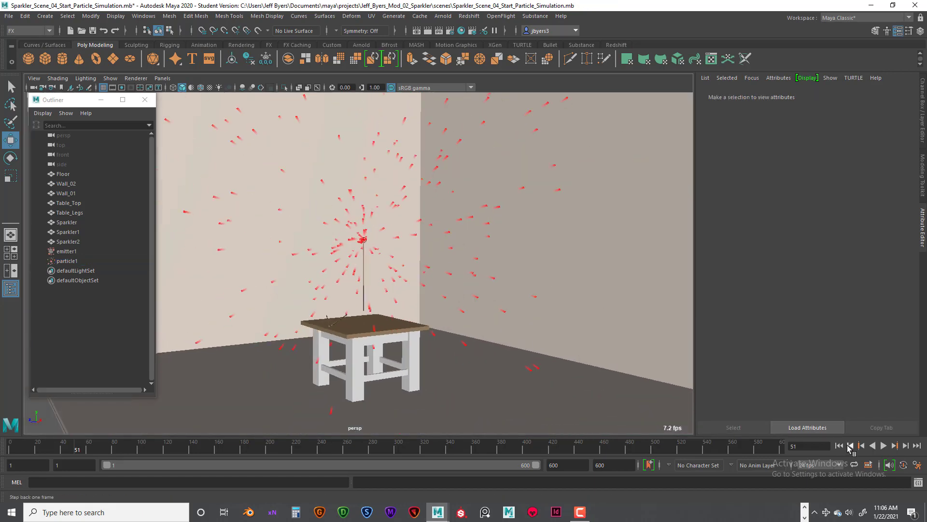
pyautogui.click(839, 445)
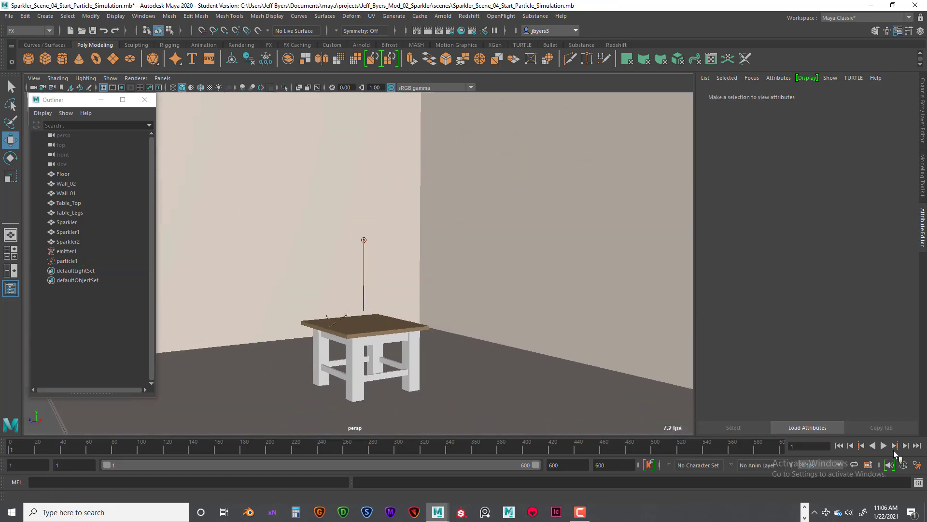
pyautogui.click(883, 445)
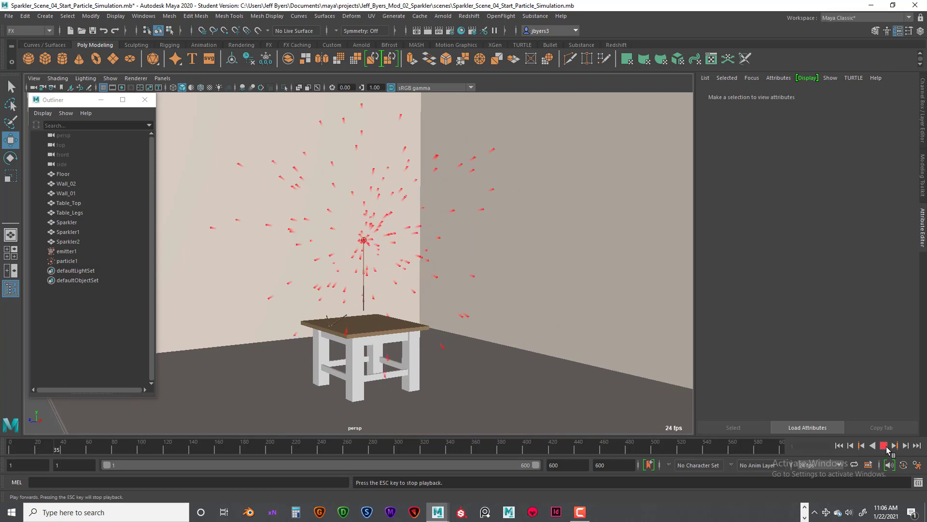
pyautogui.click(886, 449)
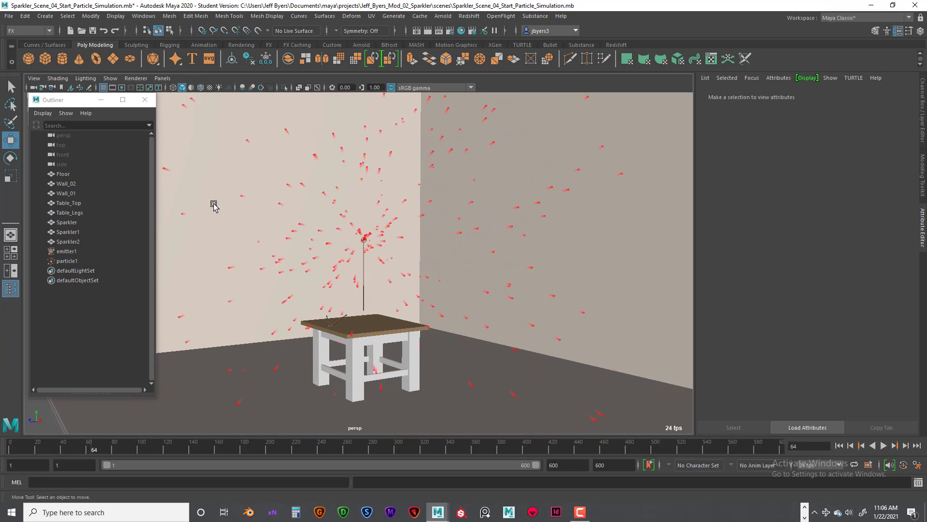
# Set particleShape1's line width to 2 and replay the simulation from frame 1 to frame 46.
pyautogui.click(67, 260)
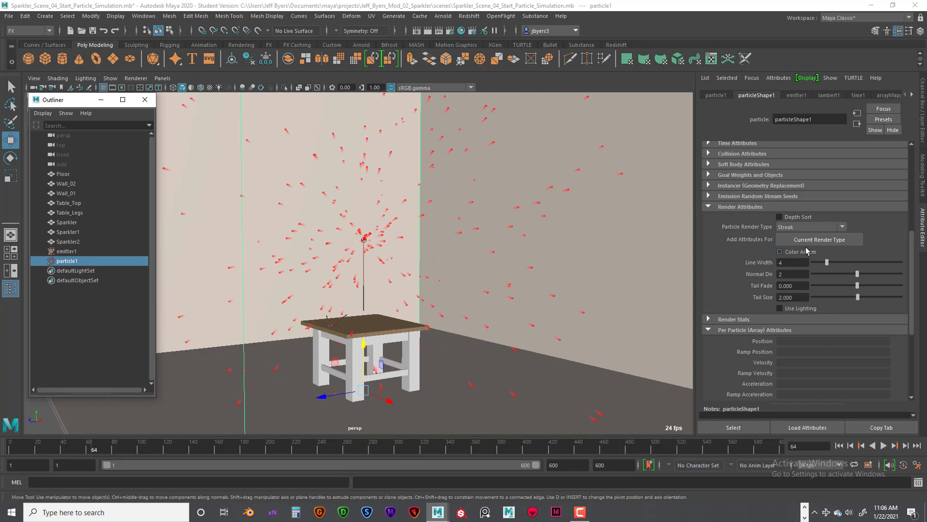
pyautogui.click(789, 261)
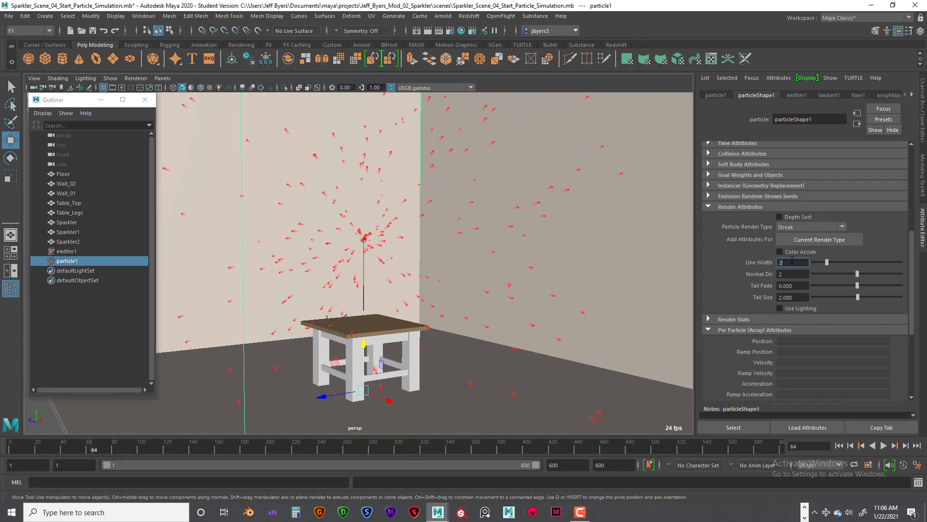
pyautogui.press('Return')
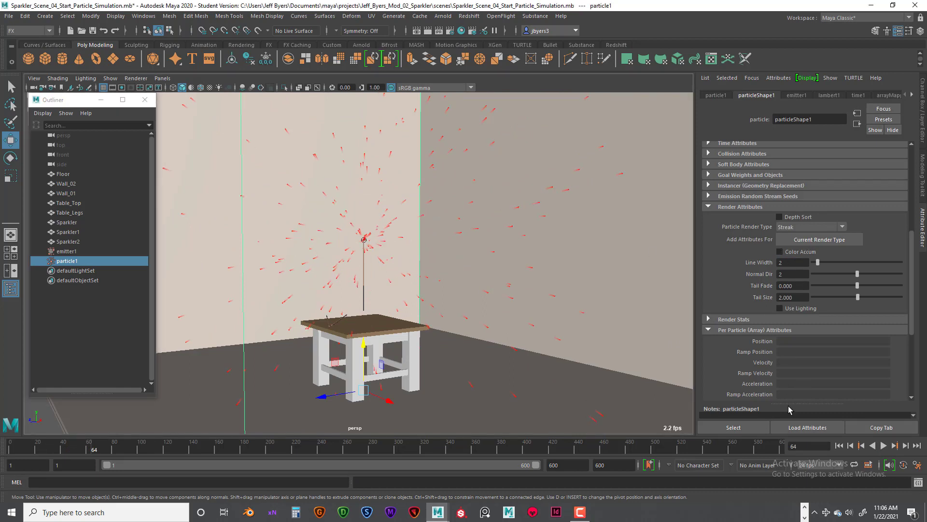
pyautogui.click(839, 445)
pyautogui.click(883, 445)
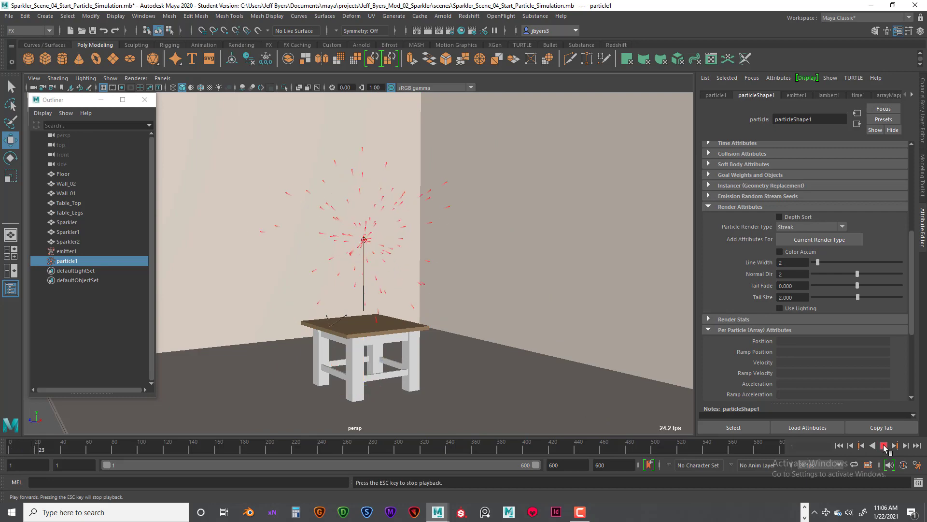
pyautogui.click(883, 445)
pyautogui.keyDown('alt'); pyautogui.moveTo(474, 346); pyautogui.dragTo(429, 316); pyautogui.keyUp('alt')
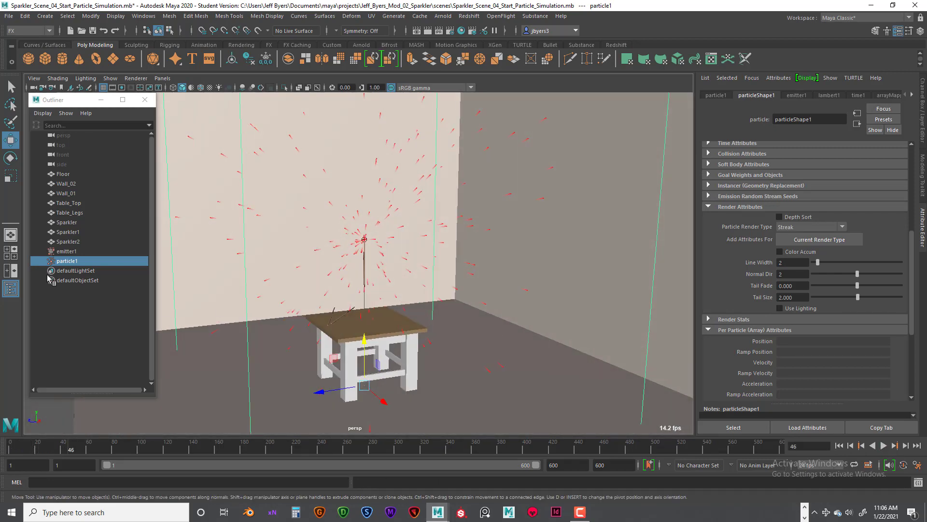
pyautogui.click(779, 262)
pyautogui.moveTo(468, 275)
pyautogui.keyDown('alt'); pyautogui.mouseDown()
pyautogui.moveTo(443, 271)
pyautogui.moveTo(466, 273)
pyautogui.moveTo(445, 269)
pyautogui.moveTo(451, 276)
pyautogui.mouseUp(); pyautogui.keyUp('alt')
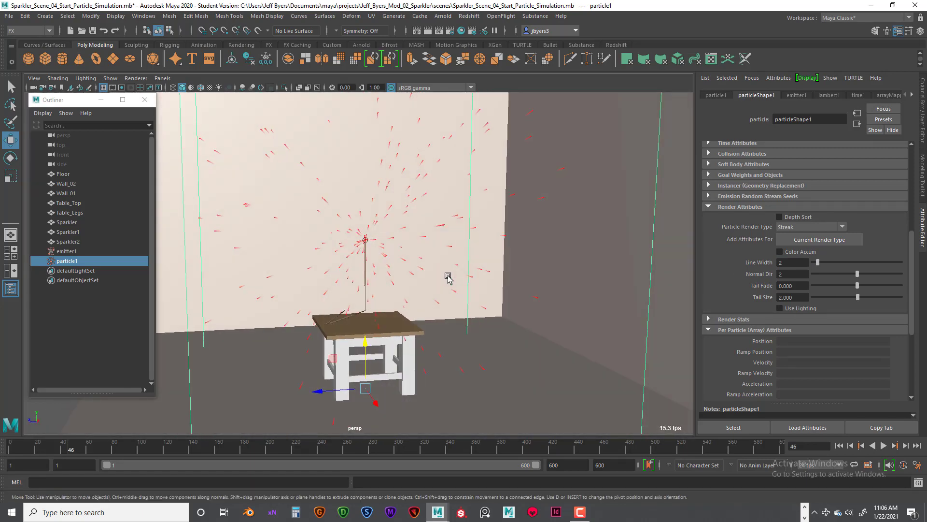
# Examine the sparks around the table and whole room, replay the simulation from frame 1, and return to the start frame.
pyautogui.keyDown('alt'); pyautogui.moveTo(455, 308); pyautogui.dragTo(407, 241); pyautogui.keyUp('alt')
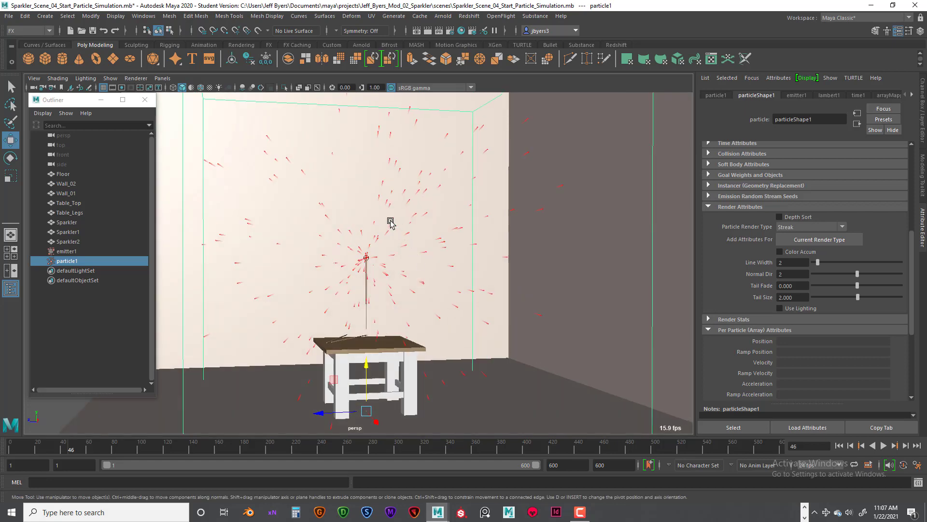
pyautogui.moveTo(482, 290)
pyautogui.keyDown('alt'); pyautogui.mouseDown()
pyautogui.moveTo(474, 304)
pyautogui.moveTo(490, 299)
pyautogui.moveTo(439, 297)
pyautogui.moveTo(489, 295)
pyautogui.mouseUp(); pyautogui.keyUp('alt')
pyautogui.scroll(4, 489, 296)
pyautogui.moveTo(455, 262)
pyautogui.keyDown('alt'); pyautogui.mouseDown()
pyautogui.moveTo(435, 256)
pyautogui.moveTo(466, 271)
pyautogui.mouseUp(); pyautogui.keyUp('alt')
pyautogui.scroll(-5, 465, 271)
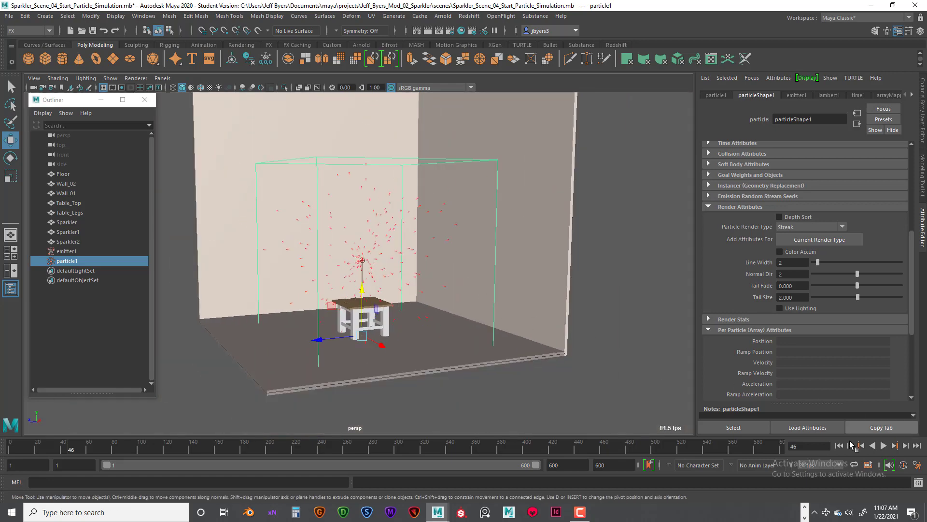
pyautogui.click(839, 445)
pyautogui.click(884, 446)
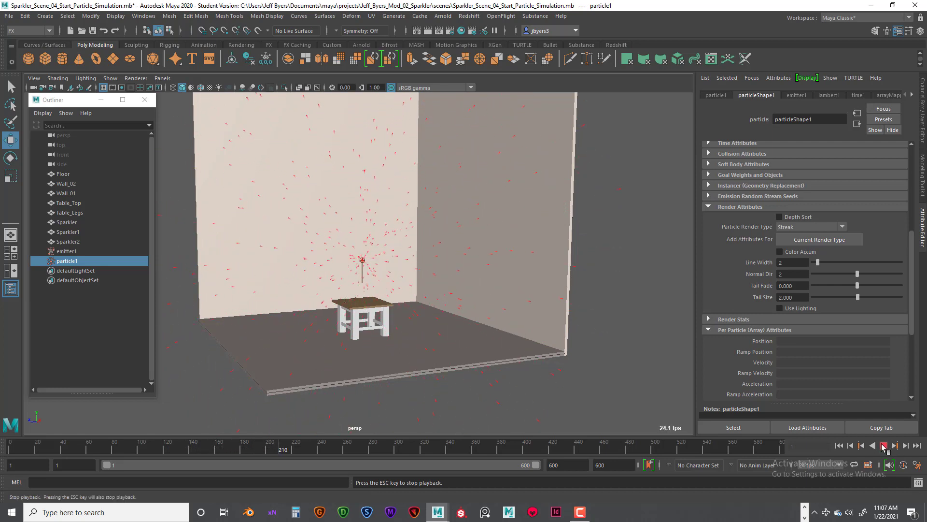
pyautogui.click(883, 445)
pyautogui.click(838, 445)
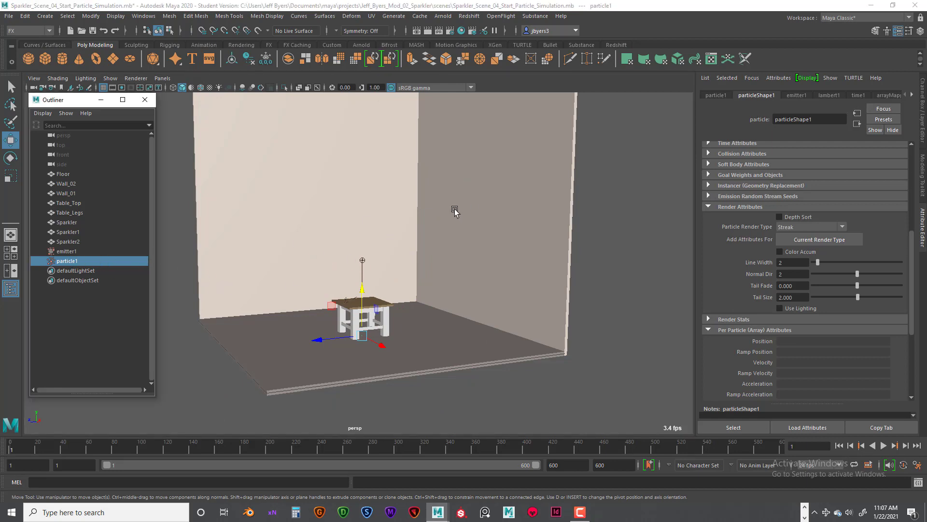
# Create a gravity field acting on particle1.
pyautogui.press('space')
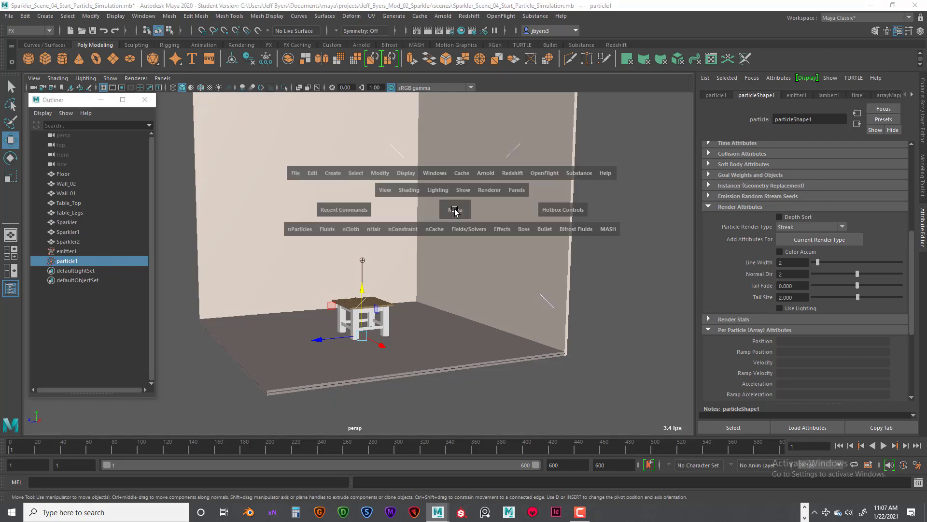
pyautogui.click(469, 230)
pyautogui.click(434, 230)
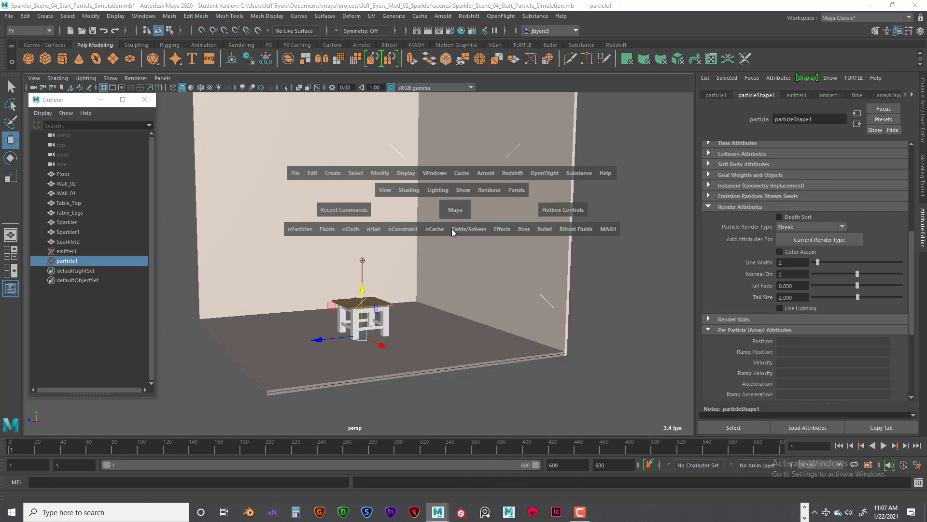
pyautogui.press('space')
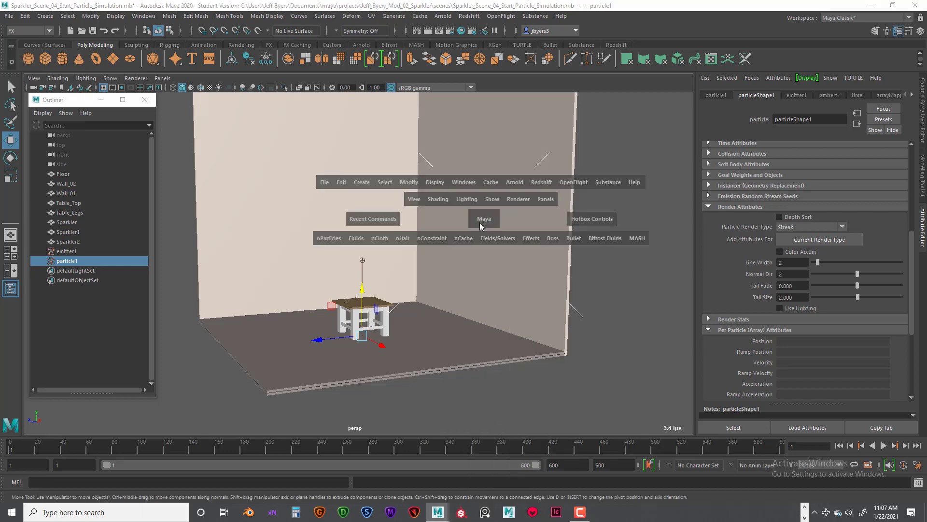
pyautogui.click(500, 238)
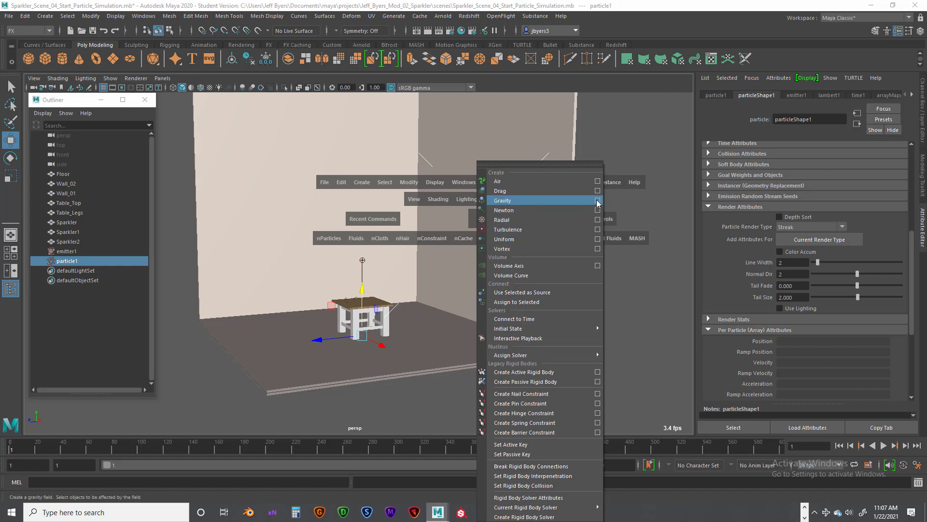
pyautogui.click(526, 201)
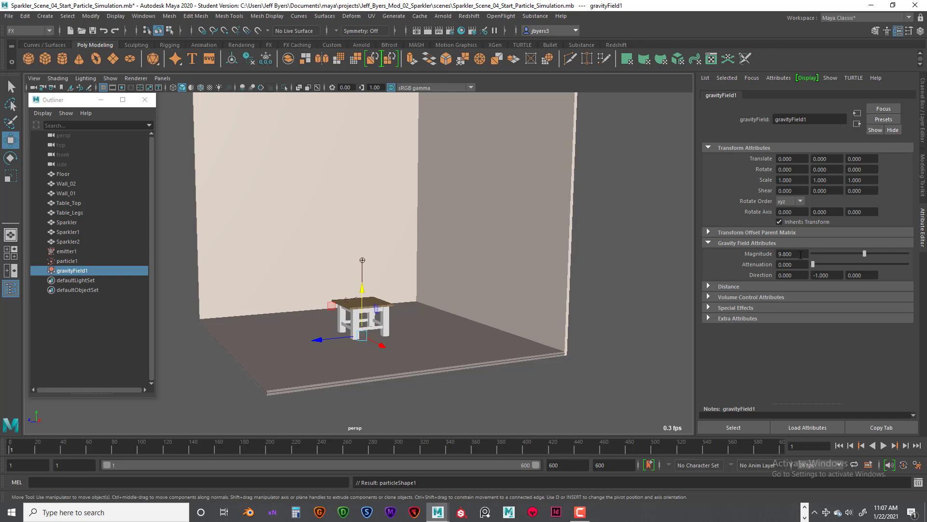
pyautogui.click(781, 265)
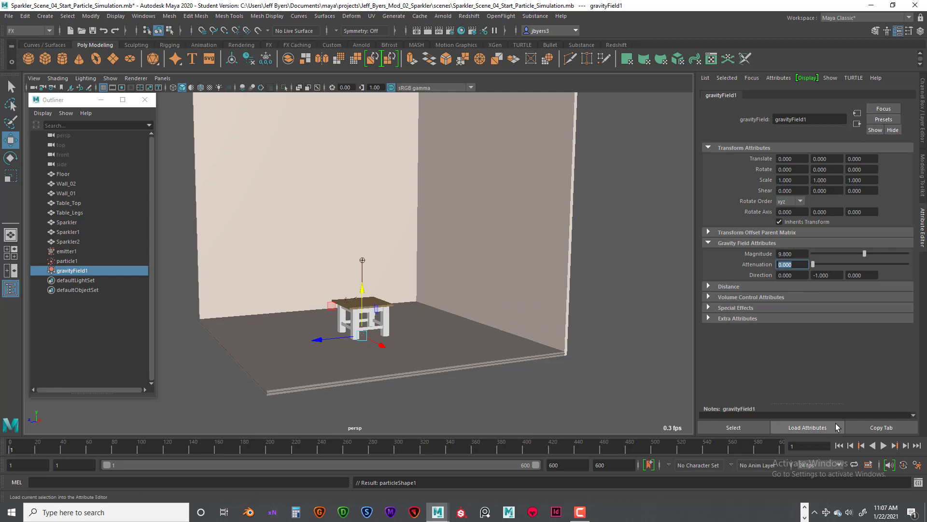
# Play the simulation with gravity applied and examine the sparks closer around the sparkler and table.
pyautogui.click(884, 445)
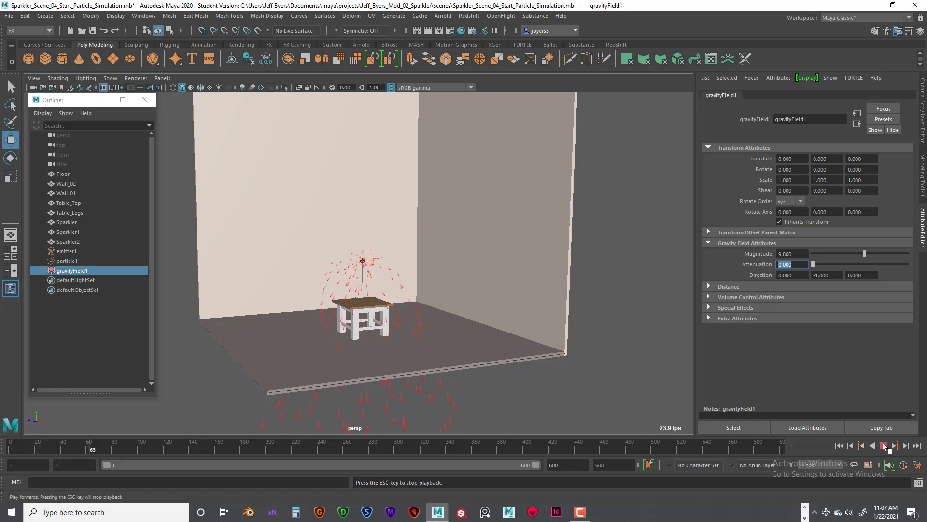
pyautogui.scroll(2, 421, 345)
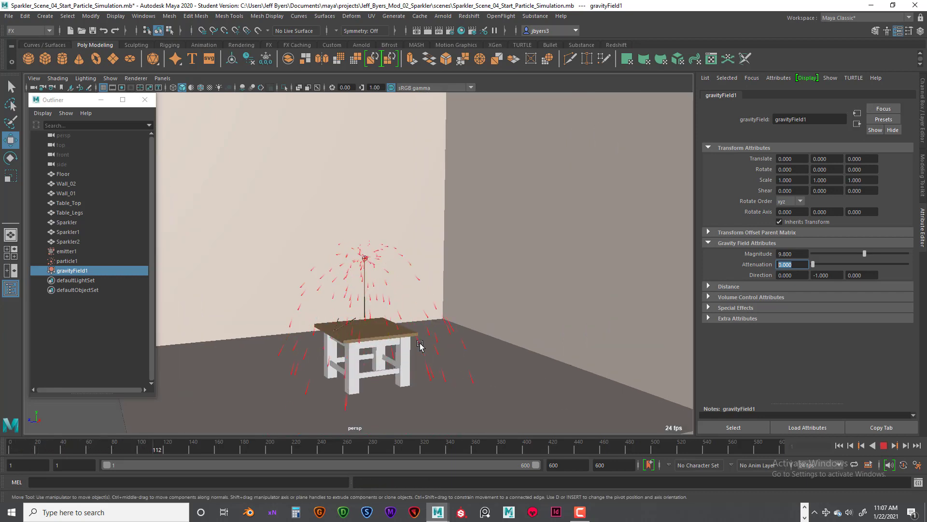
pyautogui.keyDown('alt'); pyautogui.moveTo(421, 345); pyautogui.dragTo(461, 338); pyautogui.keyUp('alt')
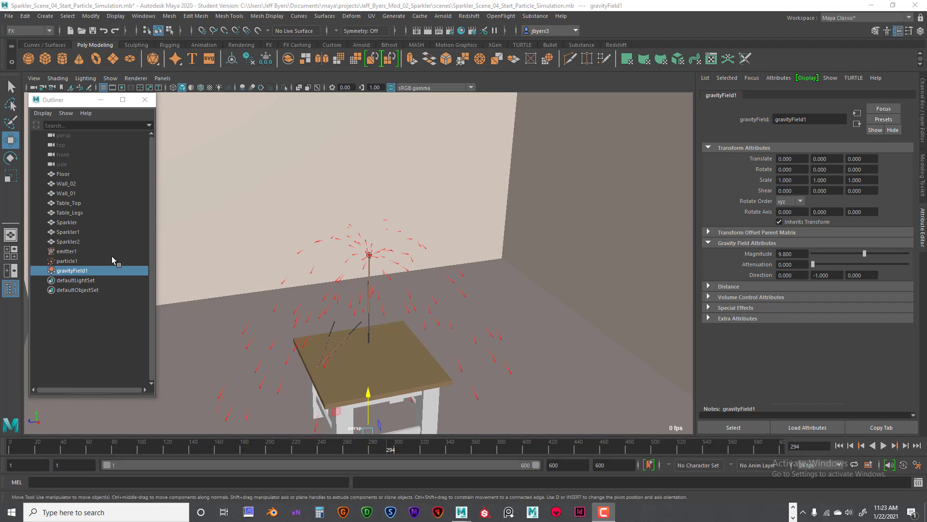
# Set emitter1's speed to 8 and replay the simulation from frame 1 with the room corner in view.
pyautogui.click(67, 251)
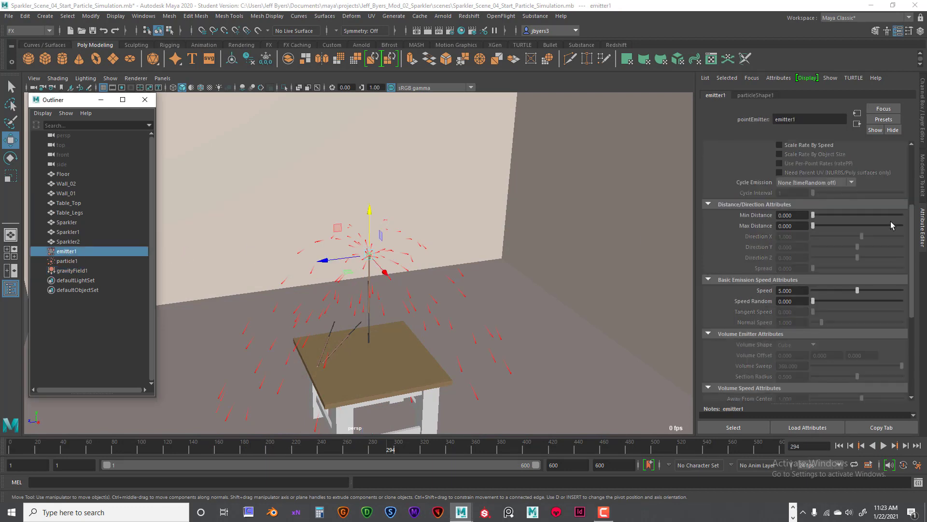
pyautogui.click(777, 291)
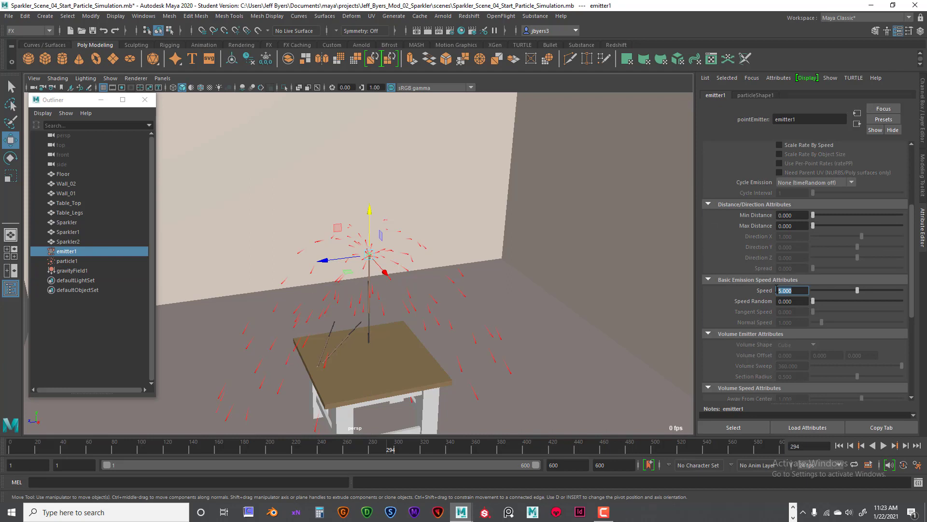
pyautogui.press('Return')
pyautogui.click(861, 445)
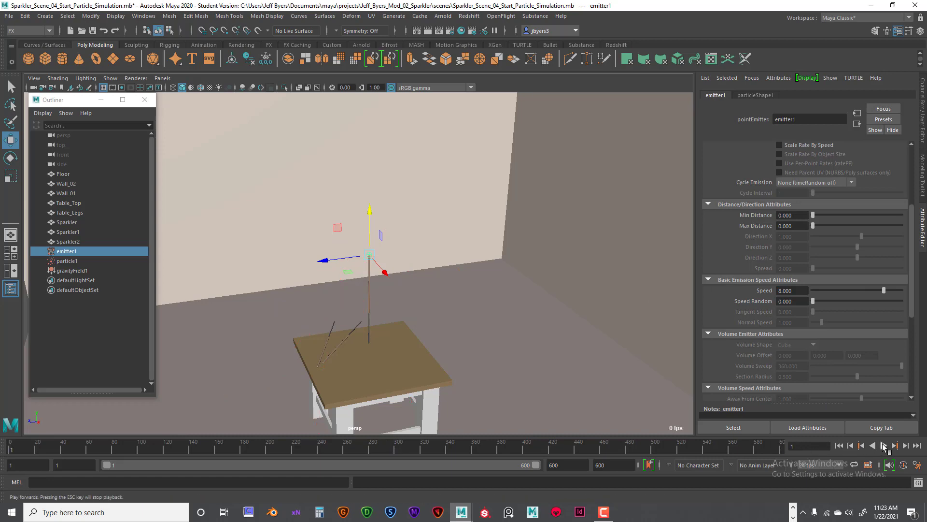
pyautogui.click(884, 445)
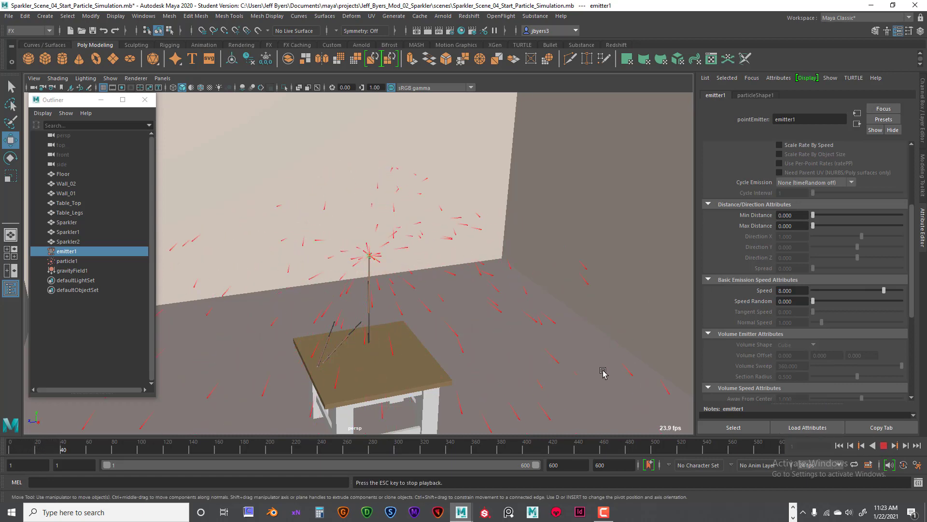
pyautogui.keyDown('alt'); pyautogui.moveTo(511, 360); pyautogui.dragTo(471, 313); pyautogui.keyUp('alt')
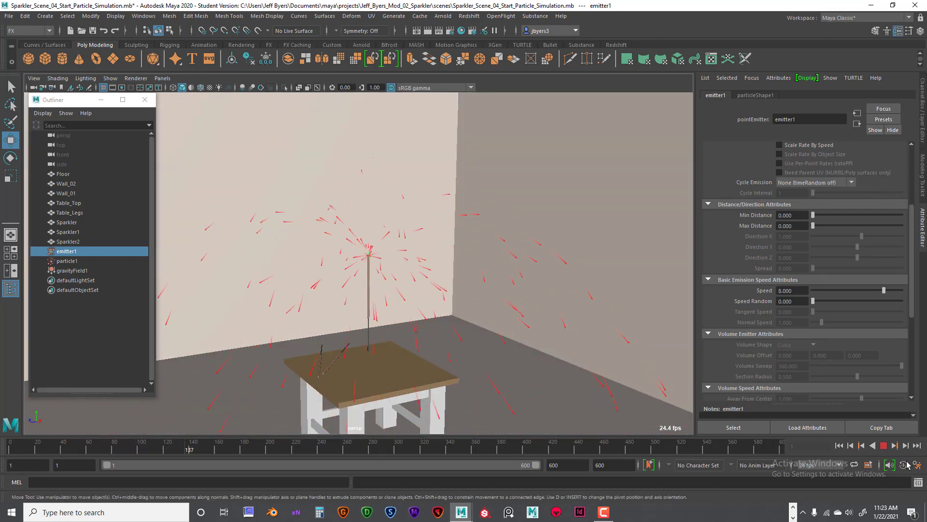
pyautogui.click(886, 445)
# Set emitter1's speed to 10 and replay the simulation from frame 1.
pyautogui.moveTo(795, 289); pyautogui.dragTo(772, 291)
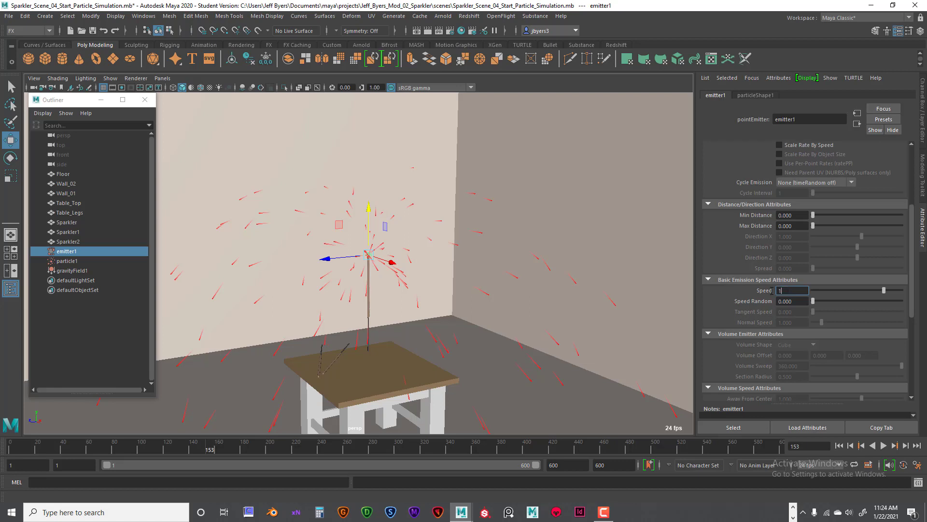
pyautogui.write('10')
pyautogui.press('Return')
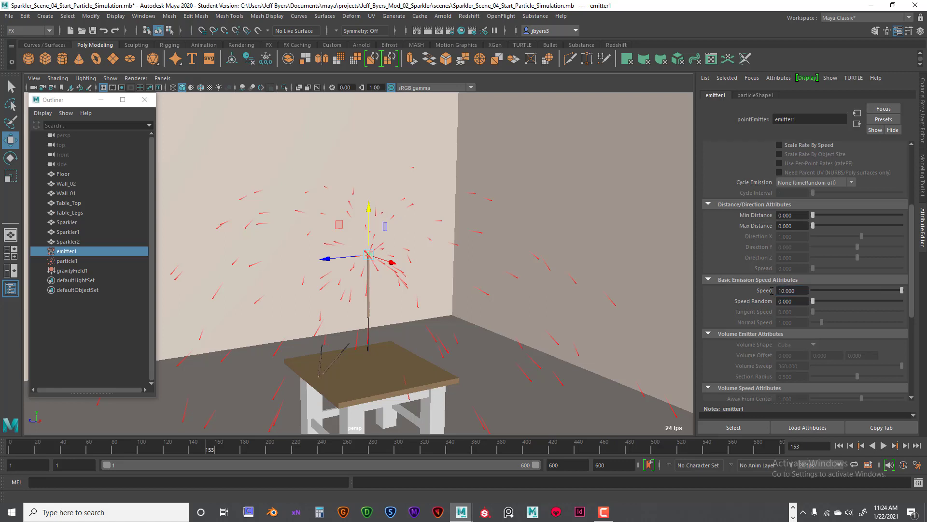
pyautogui.click(839, 445)
pyautogui.click(884, 446)
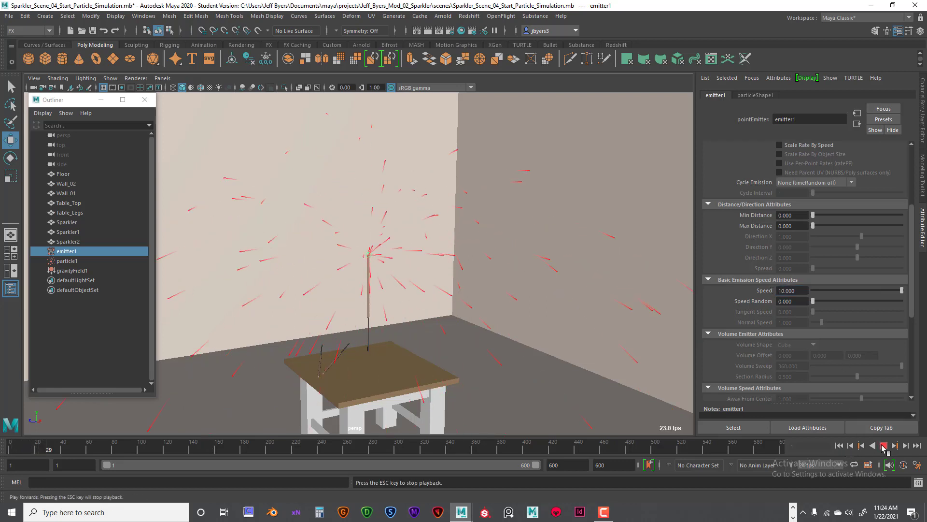
pyautogui.keyDown('alt'); pyautogui.moveTo(488, 276); pyautogui.dragTo(499, 296); pyautogui.keyUp('alt')
# Replay the simulation twice from frame 1 and examine the spark spread across the whole room and close to the table.
pyautogui.click(838, 446)
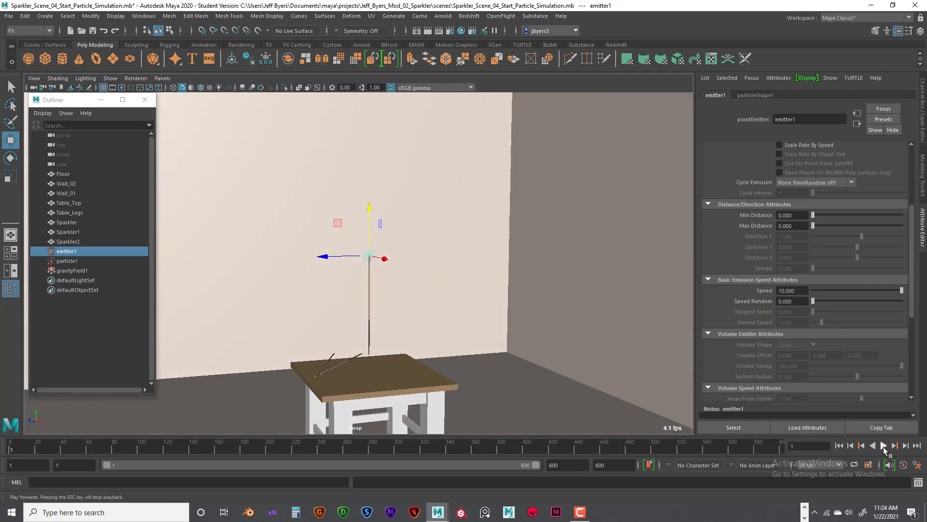
pyautogui.click(883, 445)
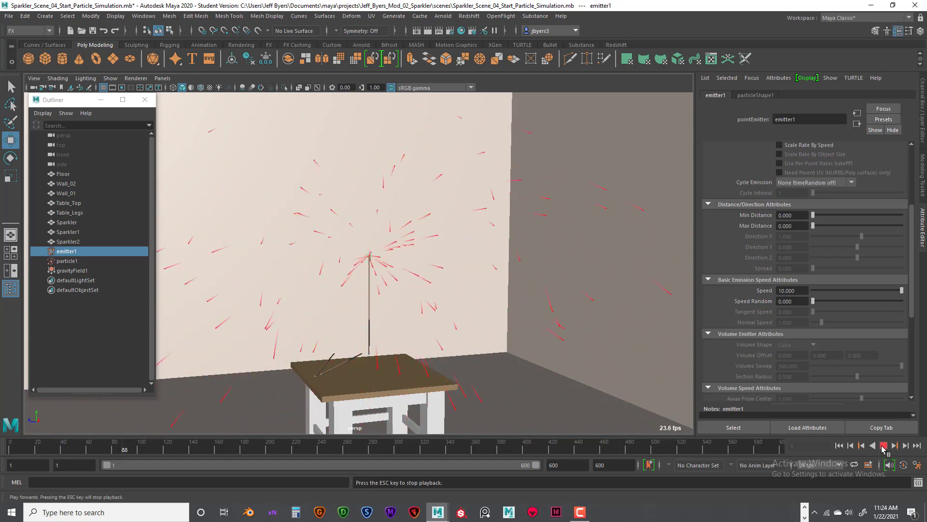
pyautogui.click(882, 445)
pyautogui.scroll(-5, 476, 348)
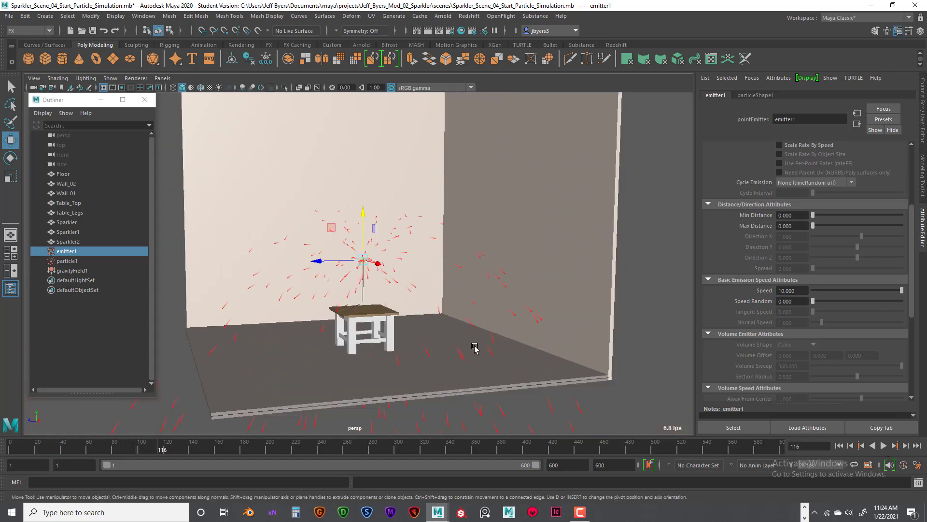
pyautogui.moveTo(474, 349)
pyautogui.keyDown('alt'); pyautogui.mouseDown()
pyautogui.moveTo(451, 362)
pyautogui.moveTo(522, 358)
pyautogui.moveTo(410, 354)
pyautogui.moveTo(393, 342)
pyautogui.moveTo(481, 344)
pyautogui.moveTo(473, 337)
pyautogui.mouseUp(); pyautogui.keyUp('alt')
pyautogui.scroll(5, 400, 348)
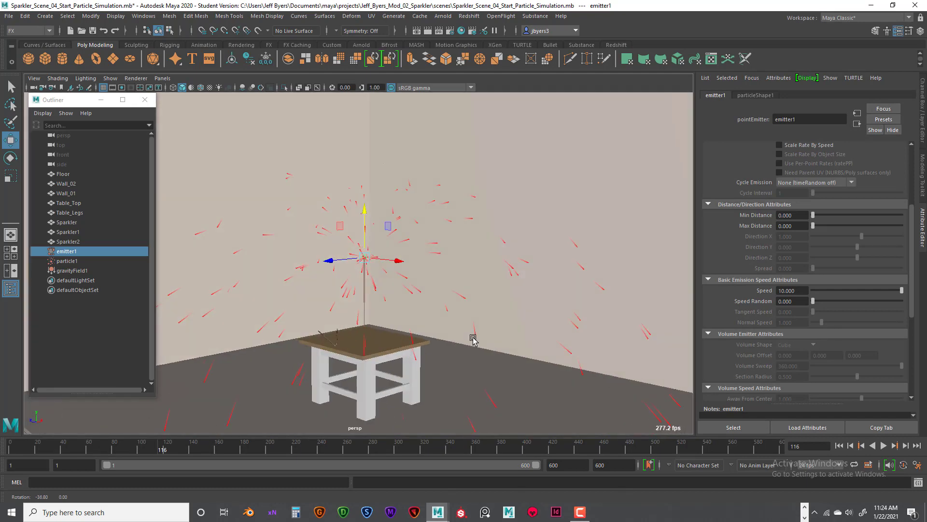
pyautogui.click(839, 446)
pyautogui.click(883, 445)
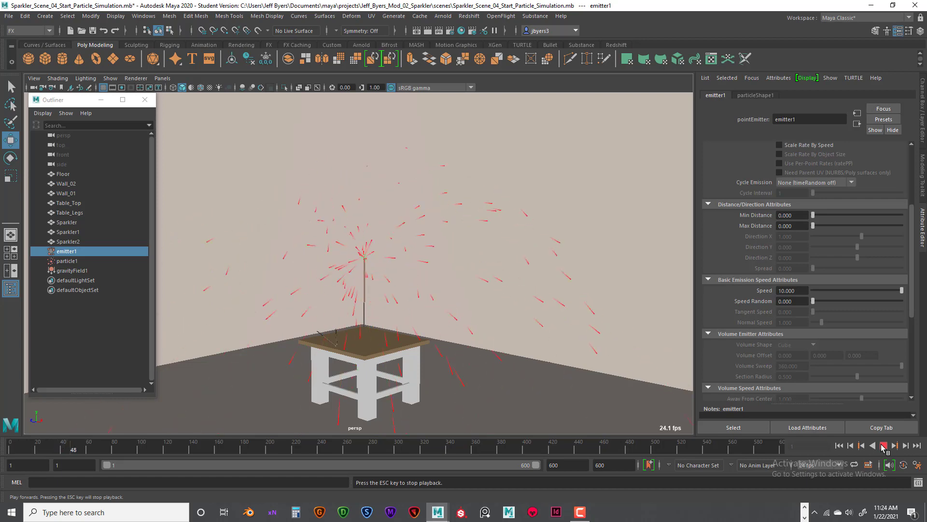
pyautogui.click(884, 445)
pyautogui.moveTo(410, 338)
pyautogui.keyDown('alt'); pyautogui.mouseDown()
pyautogui.moveTo(414, 321)
pyautogui.moveTo(372, 321)
pyautogui.moveTo(408, 336)
pyautogui.moveTo(468, 331)
pyautogui.moveTo(408, 328)
pyautogui.mouseUp(); pyautogui.keyUp('alt')
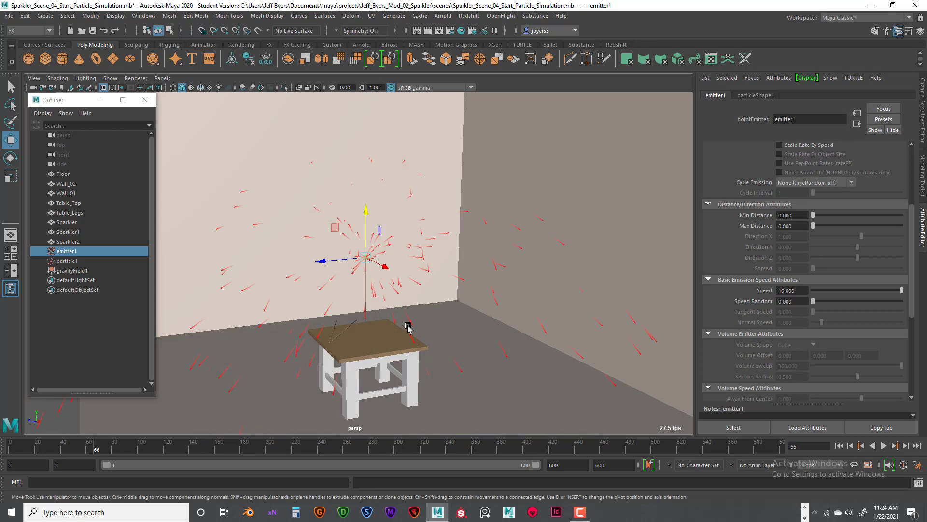
# Set gravityField1's magnitude to 12 and play the simulation from frame 1.
pyautogui.click(100, 305)
pyautogui.click(68, 261)
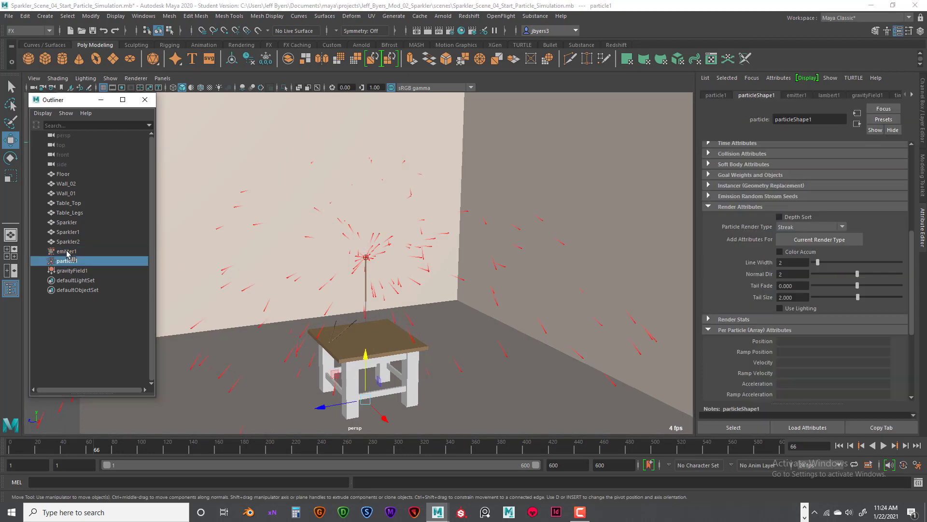
pyautogui.click(71, 270)
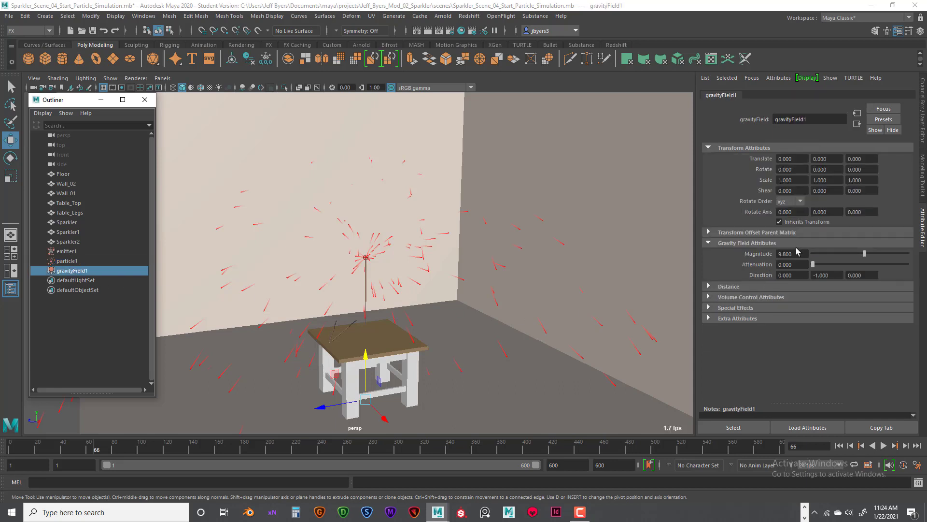
pyautogui.moveTo(797, 254); pyautogui.dragTo(778, 255)
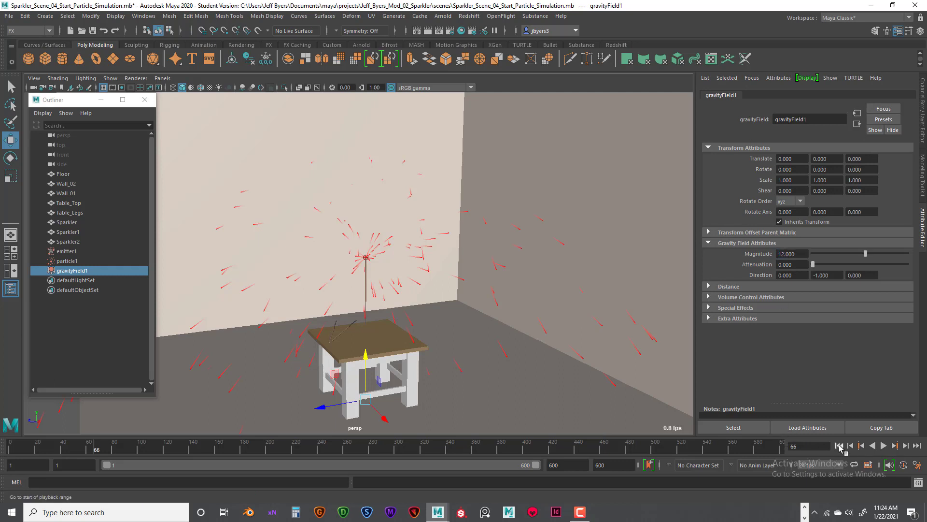
pyautogui.click(839, 446)
pyautogui.click(883, 446)
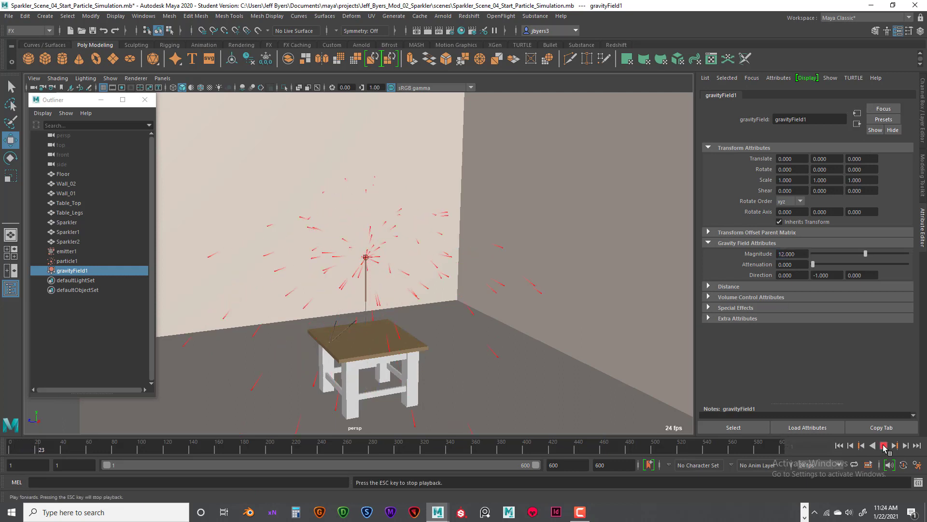
# Examine the spark paths relative to the floor and table from far and near while the simulation plays.
pyautogui.keyDown('alt'); pyautogui.moveTo(355, 326); pyautogui.dragTo(433, 297); pyautogui.keyUp('alt')
pyautogui.scroll(-5, 434, 296)
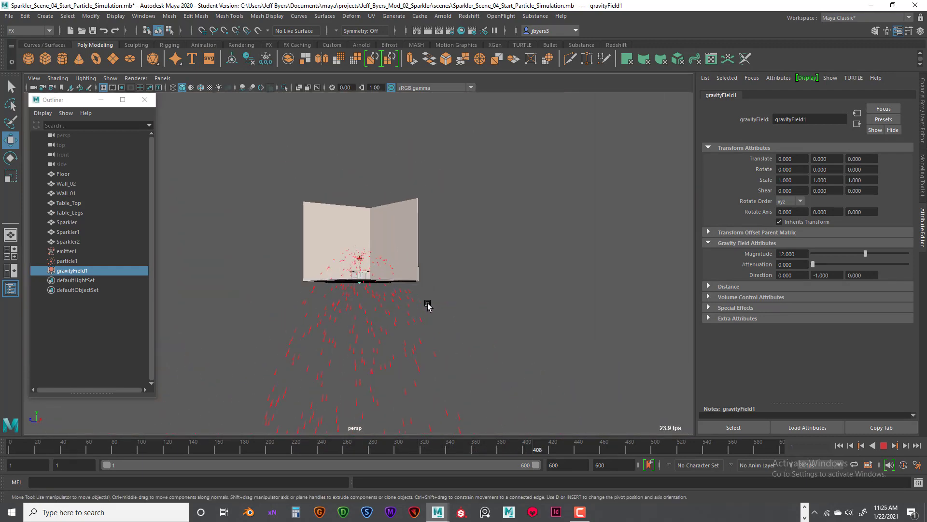
pyautogui.scroll(10, 428, 309)
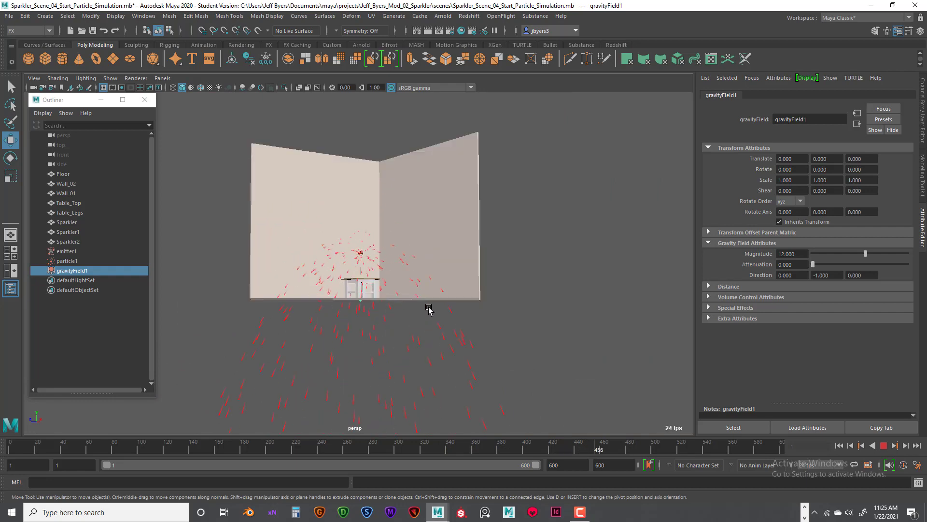
pyautogui.scroll(-10, 428, 315)
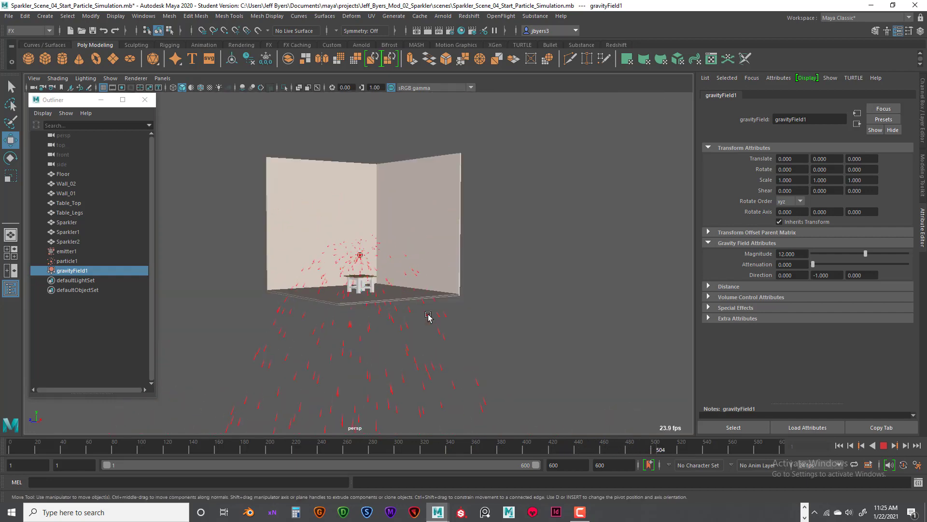
pyautogui.scroll(10, 428, 316)
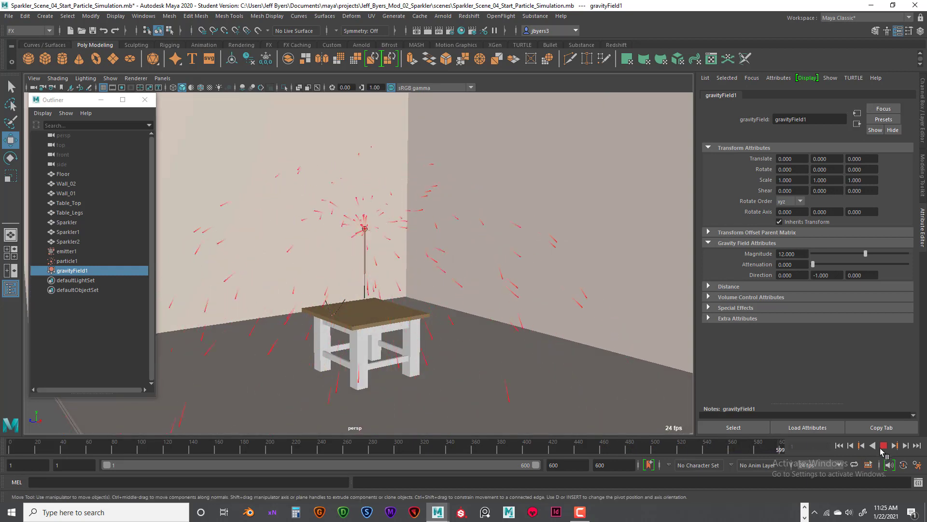
# Set the particle lifespan to 2 and play the simulation from frame 1 to examine the spark fall beyond the floor.
pyautogui.click(883, 446)
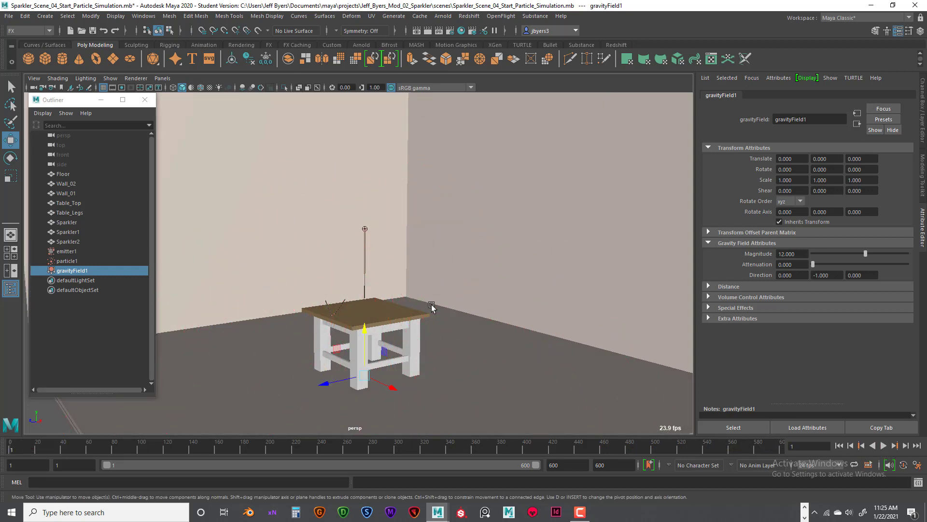
pyautogui.click(66, 260)
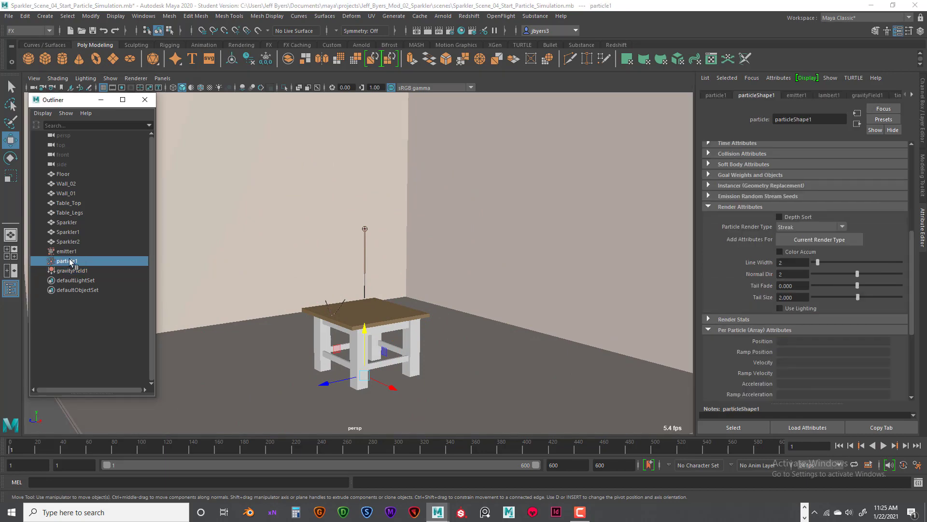
pyautogui.scroll(5, 853, 225)
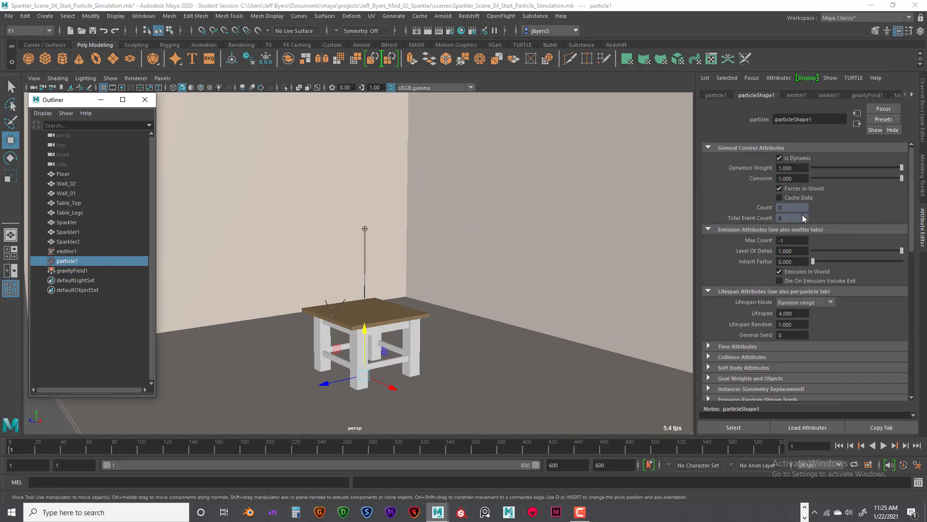
pyautogui.moveTo(798, 313); pyautogui.dragTo(780, 313)
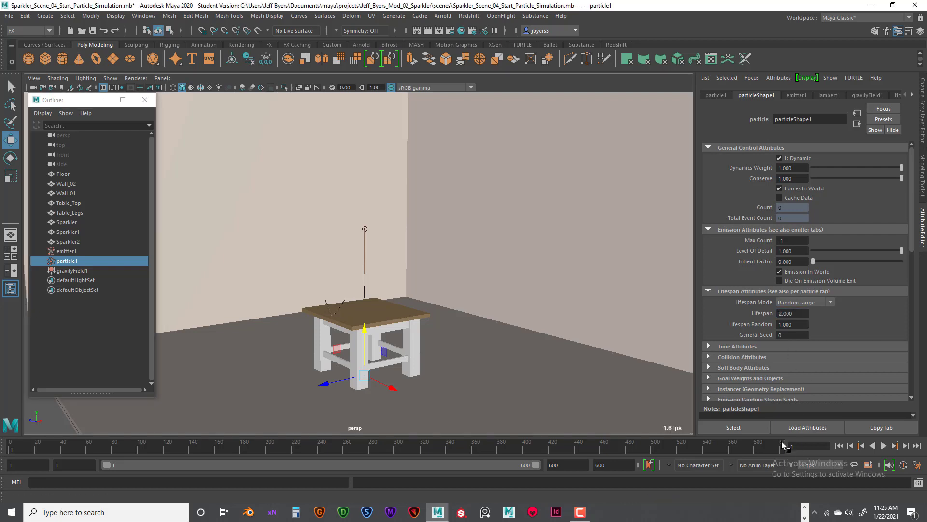
pyautogui.click(883, 445)
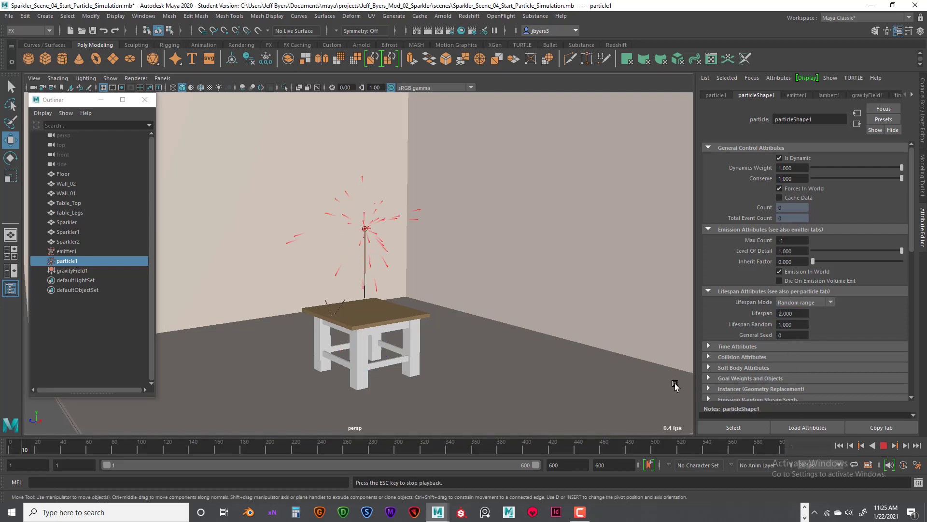
pyautogui.scroll(-5, 515, 339)
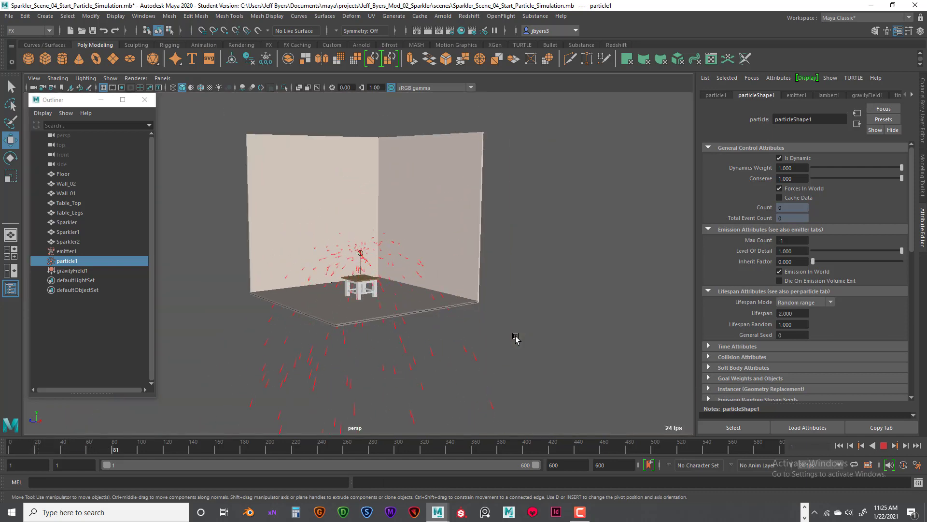
pyautogui.keyDown('alt'); pyautogui.moveTo(515, 338); pyautogui.dragTo(478, 290); pyautogui.keyUp('alt')
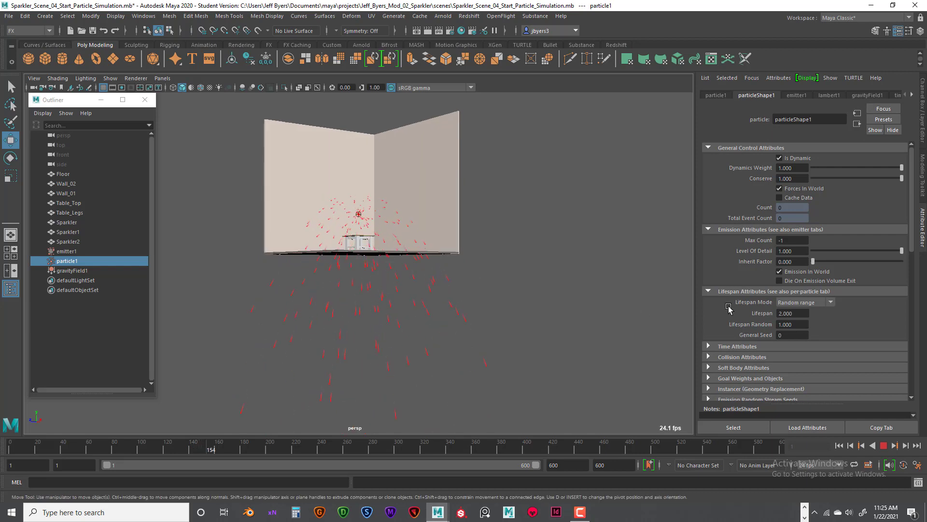
pyautogui.click(883, 446)
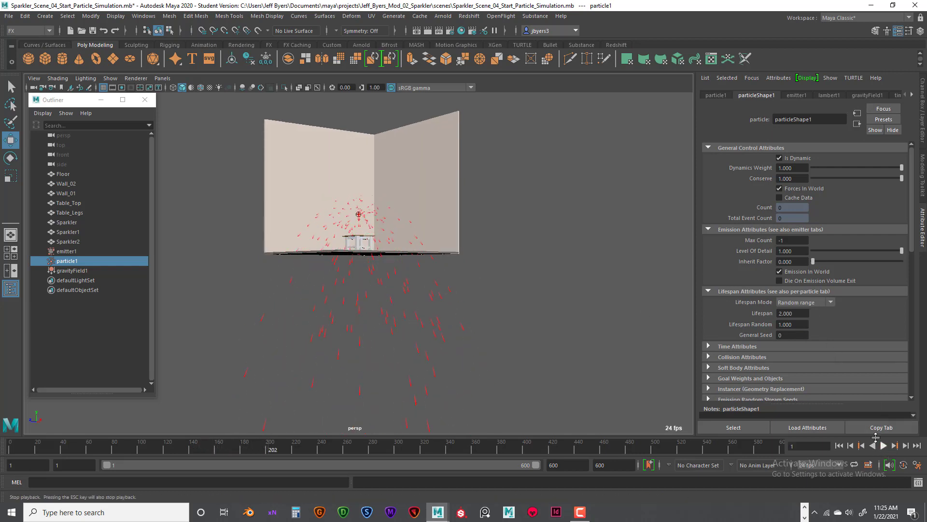
# Reset the simulation to frame 1, set the particle lifespan to 1 and start playback.
pyautogui.click(840, 446)
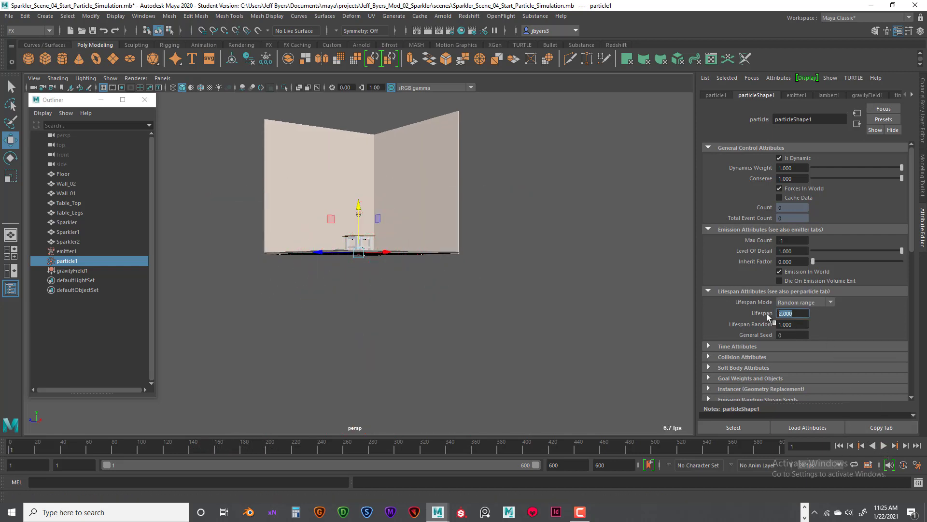
pyautogui.press('Return')
pyautogui.click(883, 446)
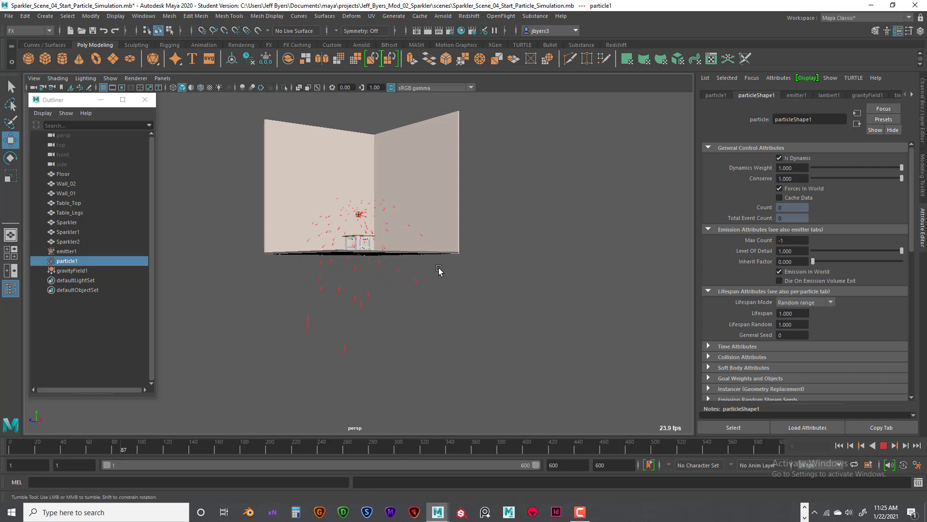
# Examine how far the sparks travel past the table and floor from several distances and angles, and stop playback.
pyautogui.scroll(5, 439, 270)
pyautogui.scroll(3, 437, 256)
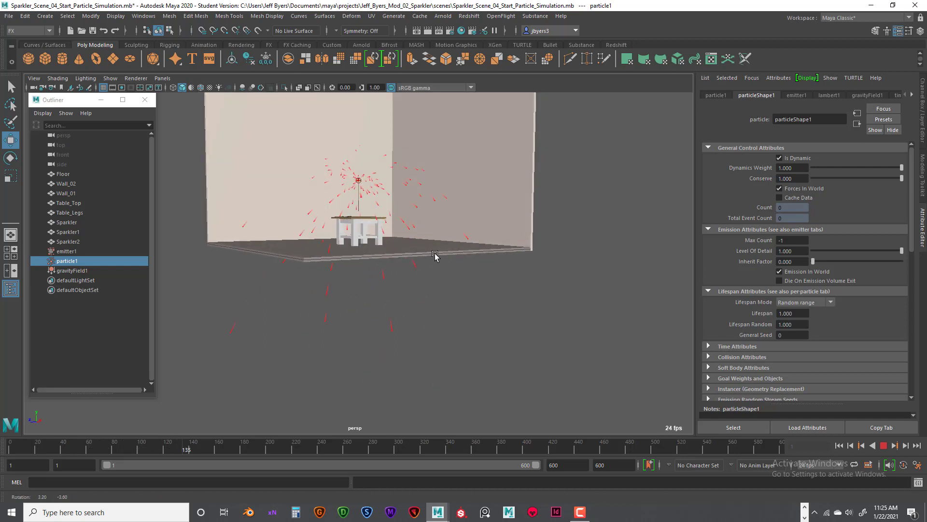
pyautogui.scroll(5, 433, 251)
pyautogui.keyDown('alt'); pyautogui.moveTo(431, 248); pyautogui.dragTo(439, 285, button='middle'); pyautogui.keyUp('alt')
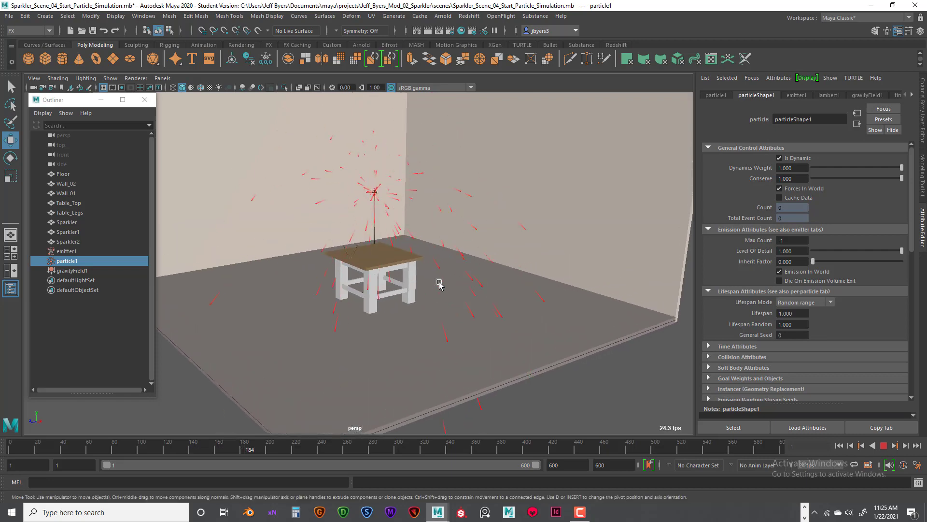
pyautogui.keyDown('alt'); pyautogui.moveTo(439, 285); pyautogui.dragTo(464, 275, button='right'); pyautogui.keyUp('alt')
pyautogui.keyDown('alt'); pyautogui.moveTo(463, 275); pyautogui.dragTo(454, 275); pyautogui.keyUp('alt')
pyautogui.keyDown('alt'); pyautogui.moveTo(445, 276); pyautogui.dragTo(460, 312, button='middle'); pyautogui.keyUp('alt')
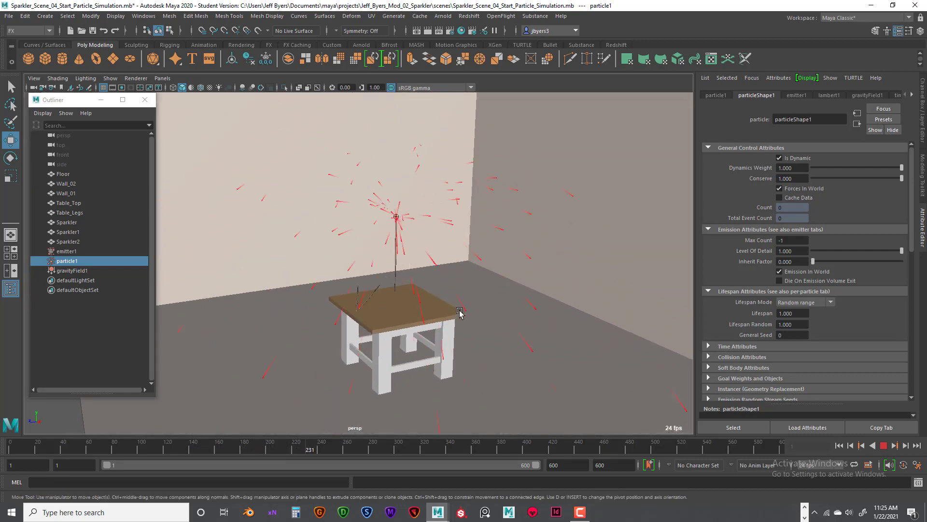
pyautogui.keyDown('alt'); pyautogui.moveTo(459, 313); pyautogui.dragTo(468, 300, button='right'); pyautogui.keyUp('alt')
pyautogui.keyDown('alt'); pyautogui.moveTo(468, 300); pyautogui.dragTo(451, 313, button='middle'); pyautogui.keyUp('alt')
pyautogui.keyDown('alt'); pyautogui.moveTo(451, 313); pyautogui.dragTo(459, 322); pyautogui.keyUp('alt')
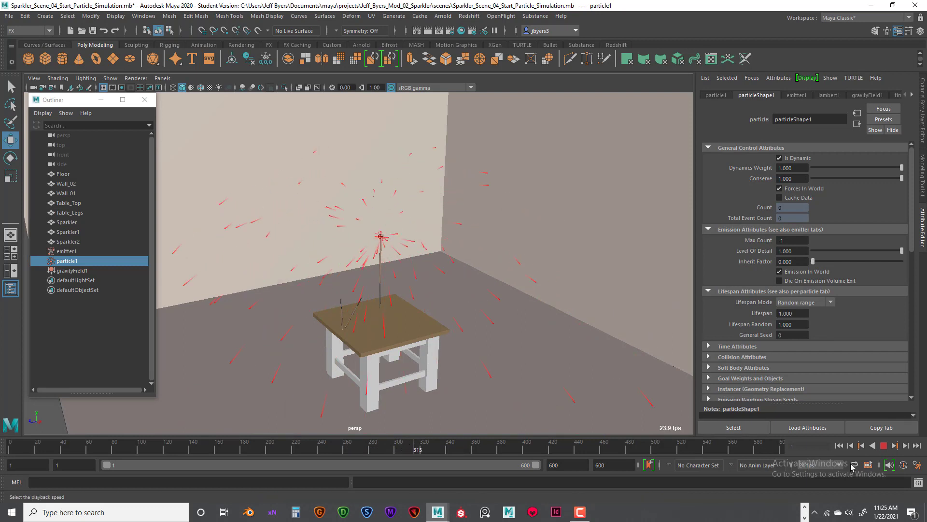
pyautogui.click(884, 445)
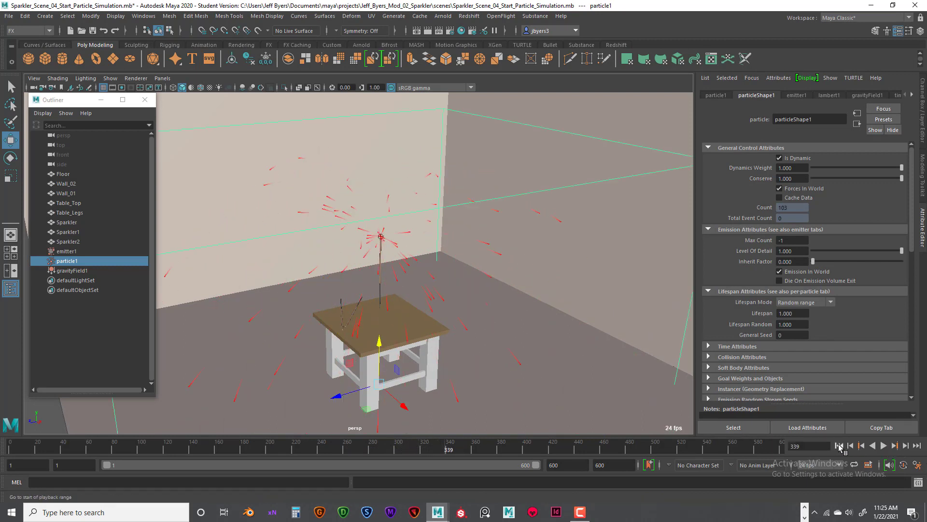
# Set emitter1's emission rate to 500 particles per second and play the simulation from frame 1.
pyautogui.click(839, 445)
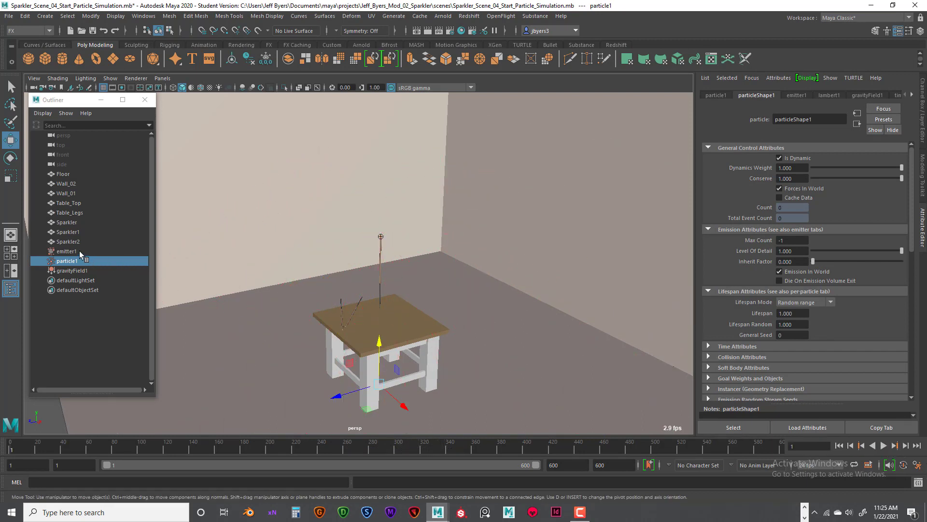
pyautogui.click(66, 251)
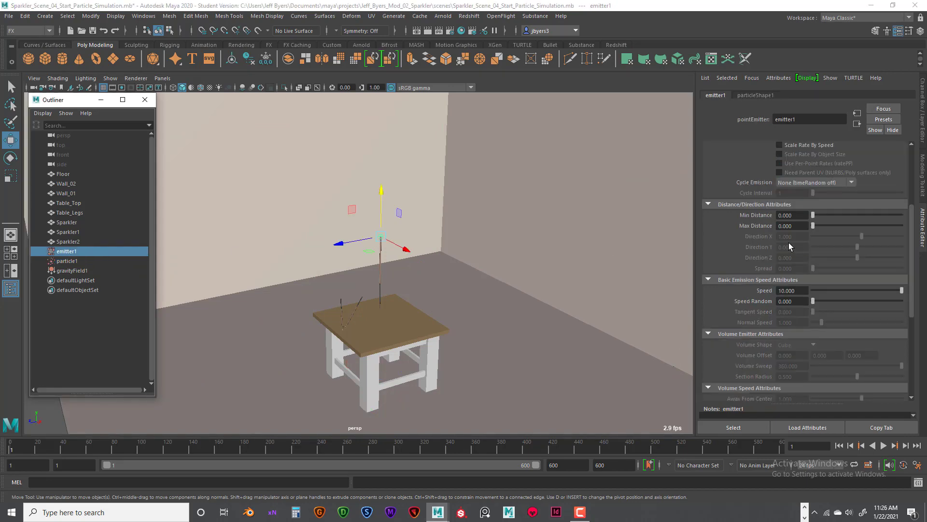
pyautogui.scroll(5, 812, 253)
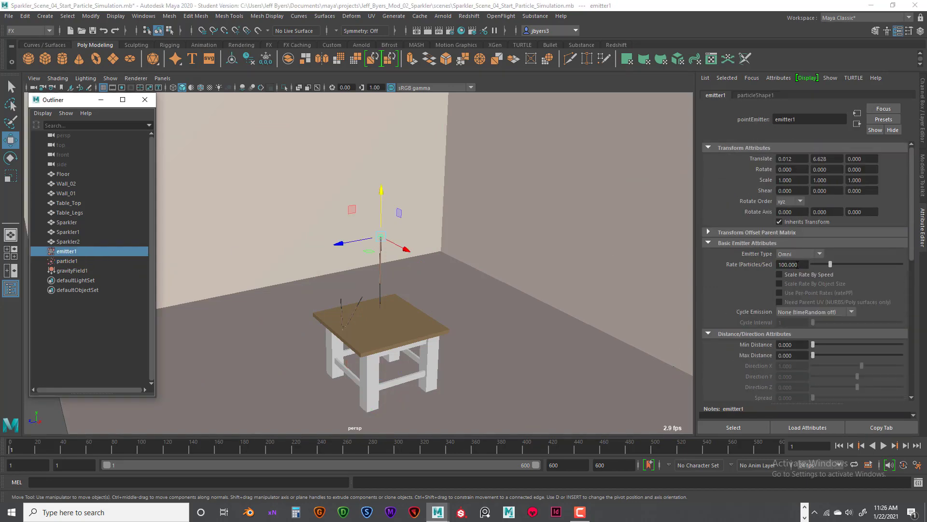
pyautogui.moveTo(799, 264); pyautogui.dragTo(787, 265)
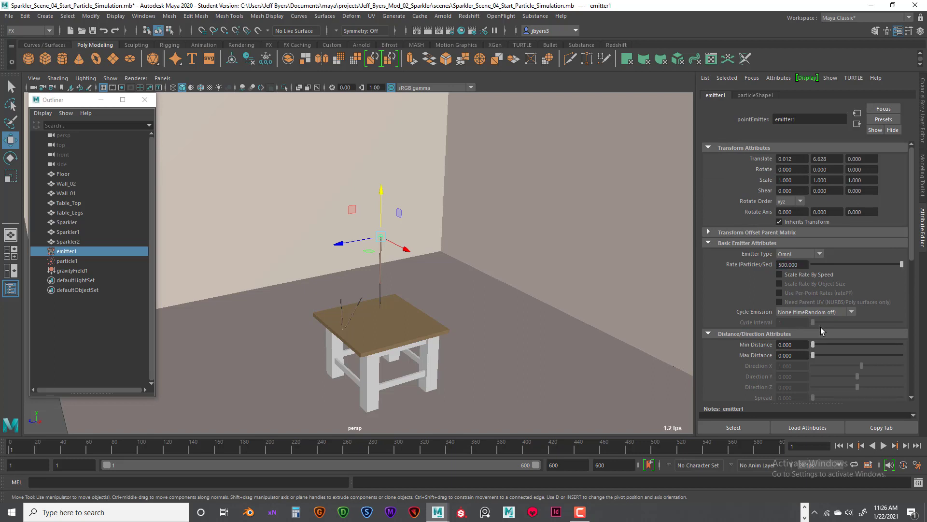
pyautogui.click(883, 445)
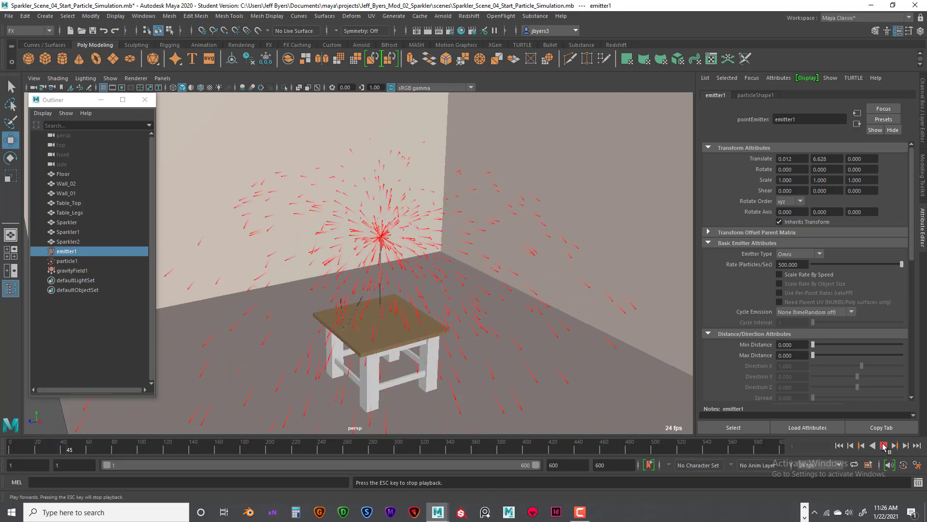
# Check the spark density around the sparkler and table during playback, stop, and return the simulation to frame 1.
pyautogui.keyDown('alt'); pyautogui.moveTo(575, 373); pyautogui.dragTo(629, 369); pyautogui.keyUp('alt')
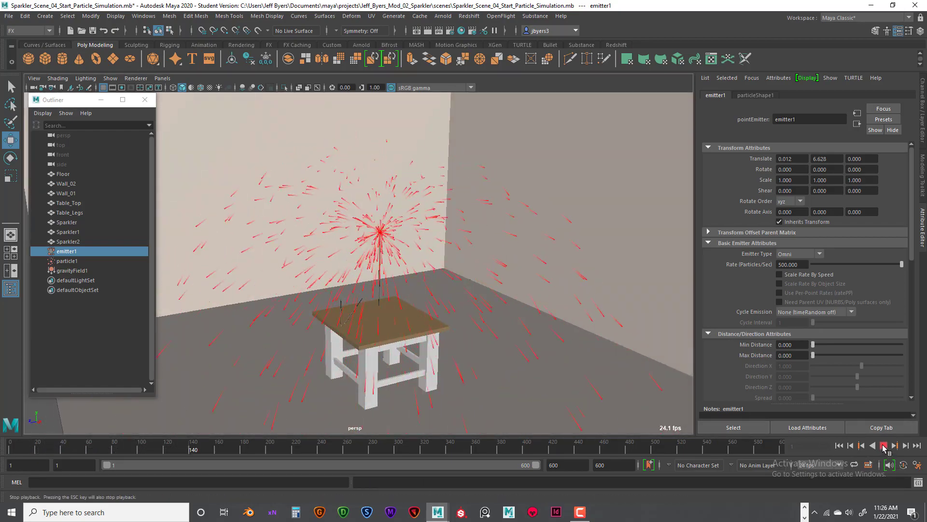
pyautogui.click(884, 446)
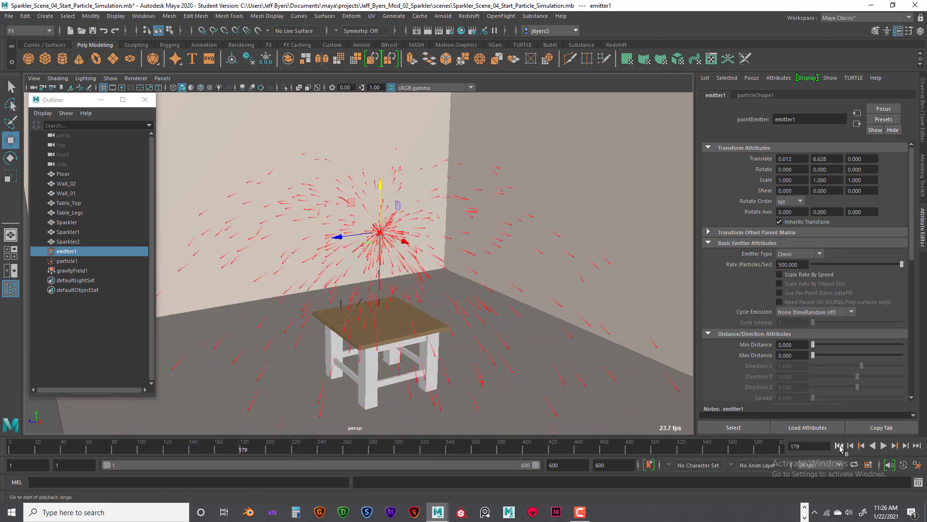
pyautogui.click(838, 446)
pyautogui.keyDown('alt'); pyautogui.moveTo(435, 310); pyautogui.dragTo(447, 310); pyautogui.keyUp('alt')
pyautogui.keyDown('alt'); pyautogui.moveTo(451, 292); pyautogui.dragTo(431, 269, button='middle'); pyautogui.keyUp('alt')
pyautogui.keyDown('alt'); pyautogui.moveTo(429, 264); pyautogui.dragTo(407, 270); pyautogui.keyUp('alt')
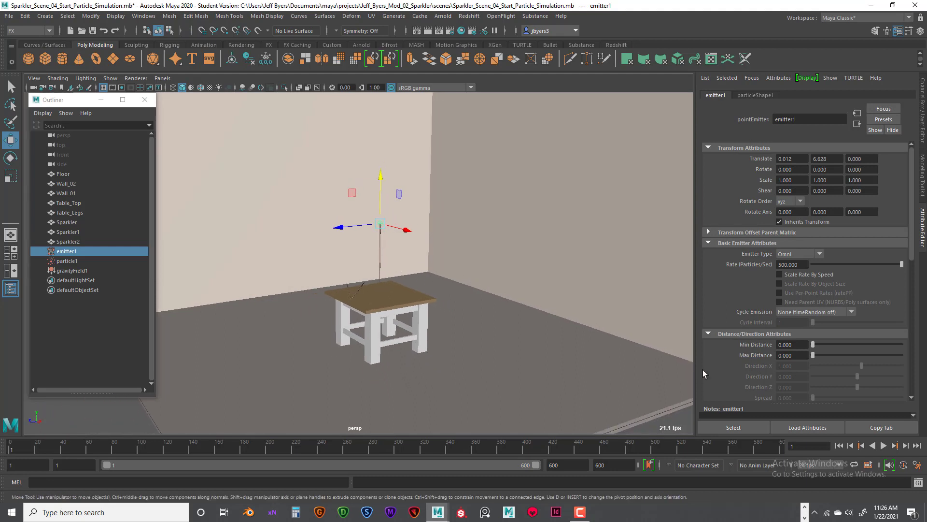